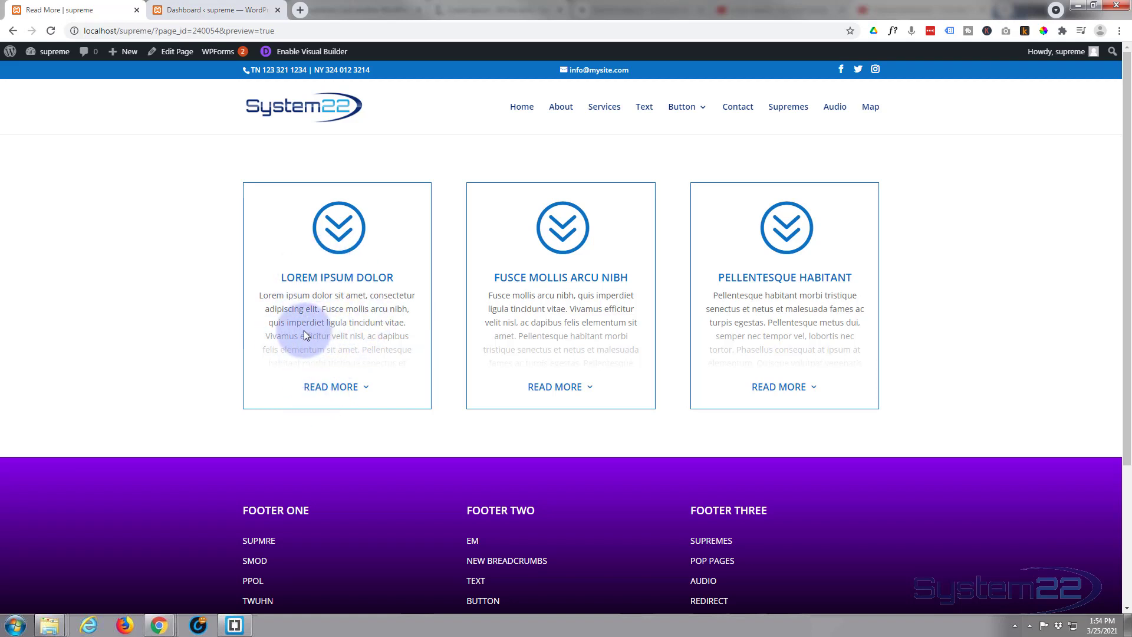
Expand and re-collapse all three blurb cards on the live page to check the Read more toggles
{"action": "left_click", "coordinate": [324, 390]}
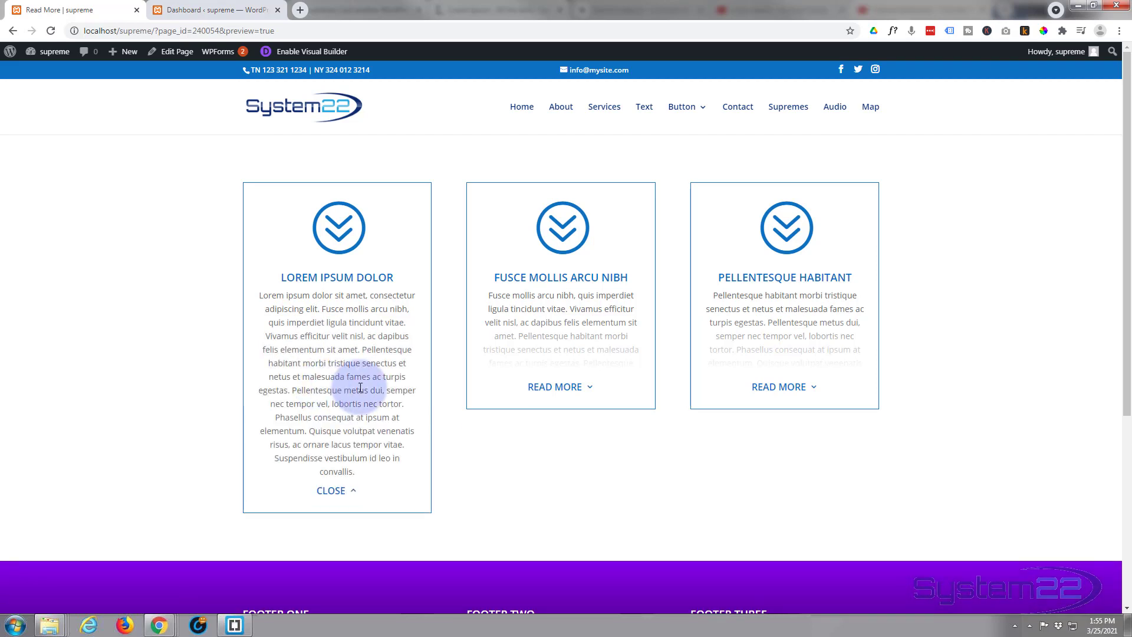
{"action": "left_click", "coordinate": [558, 390]}
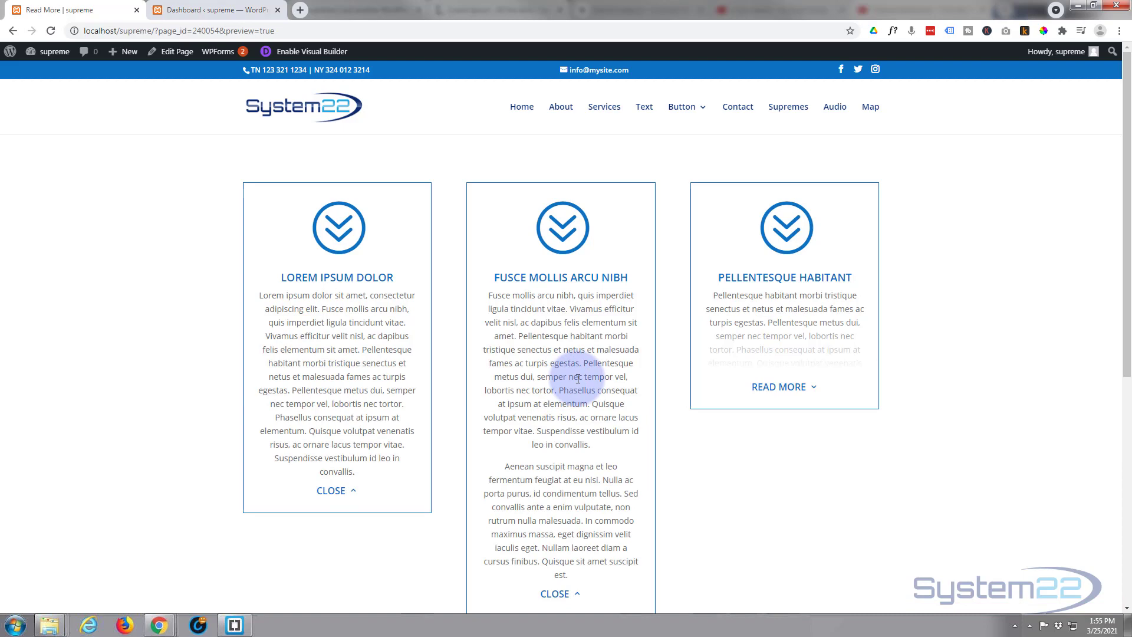
{"action": "left_click", "coordinate": [766, 386]}
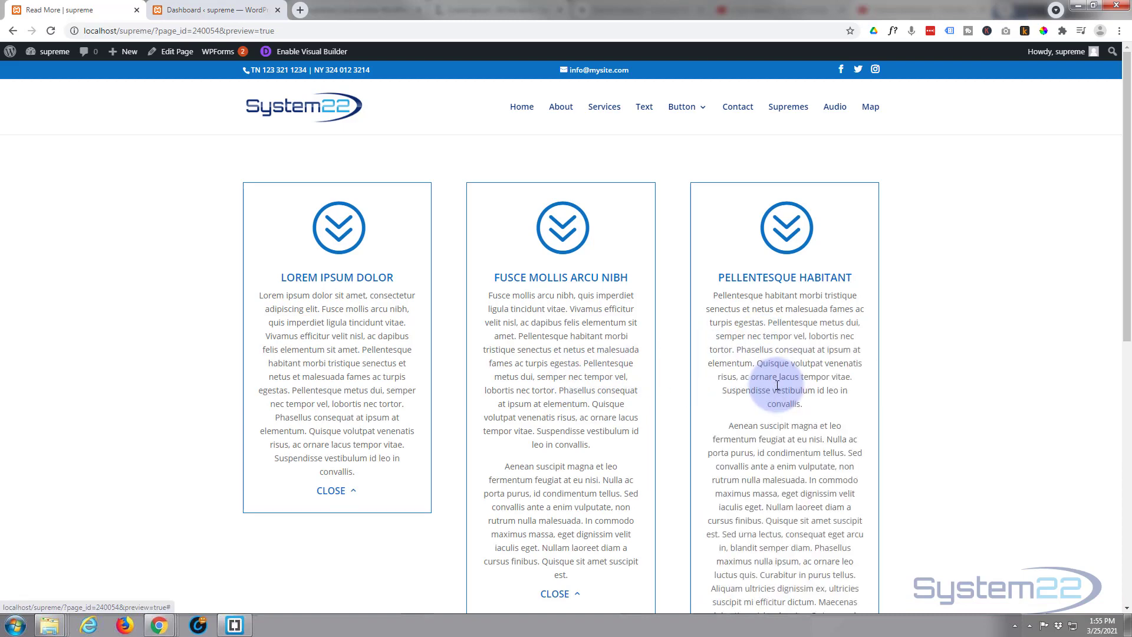
{"action": "scroll", "coordinate": [780, 368], "scroll_direction": "down", "scroll_amount": 1}
{"action": "scroll", "coordinate": [780, 369], "scroll_direction": "down", "scroll_amount": 2}
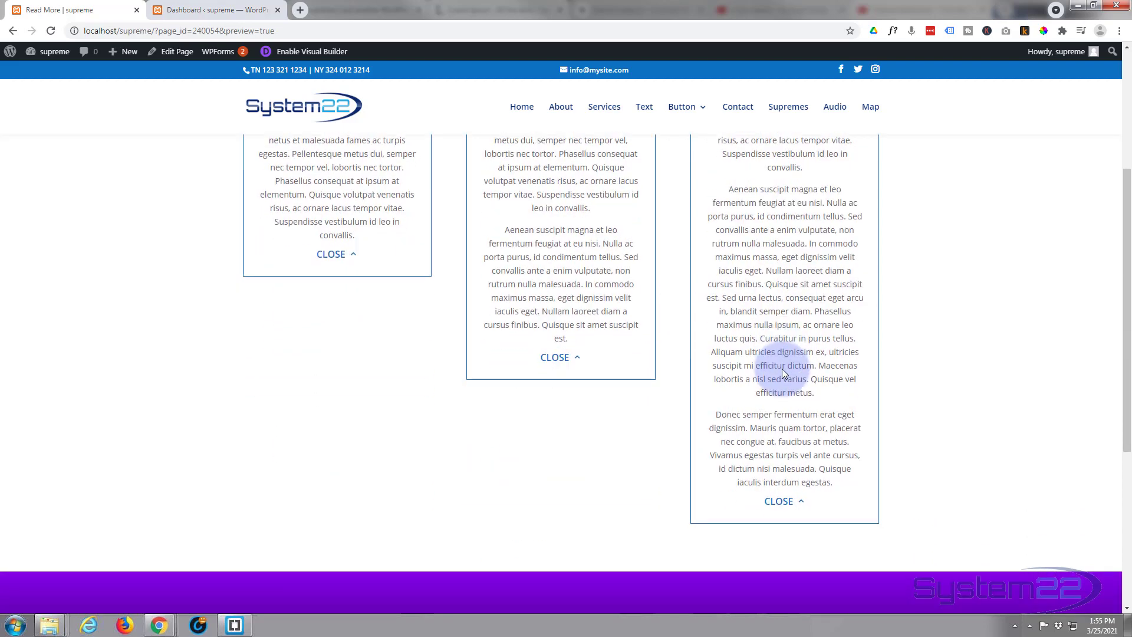
{"action": "scroll", "coordinate": [783, 369], "scroll_direction": "up", "scroll_amount": 2}
{"action": "scroll", "coordinate": [782, 368], "scroll_direction": "down", "scroll_amount": 1}
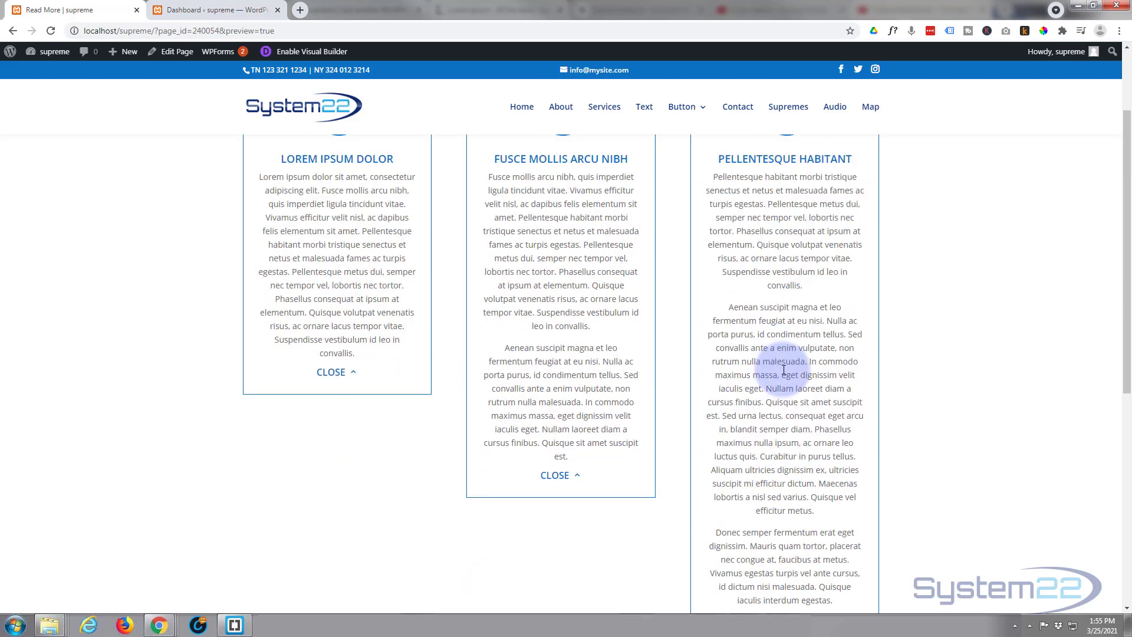
{"action": "scroll", "coordinate": [782, 369], "scroll_direction": "down", "scroll_amount": 1}
{"action": "left_click", "coordinate": [766, 497]}
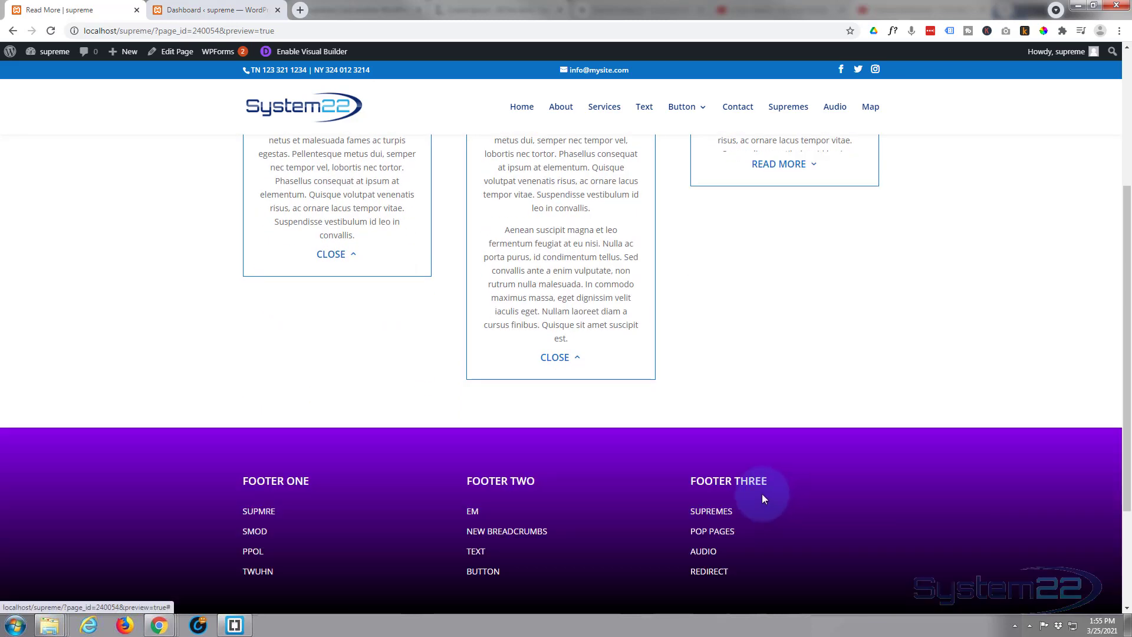
{"action": "left_click", "coordinate": [545, 356]}
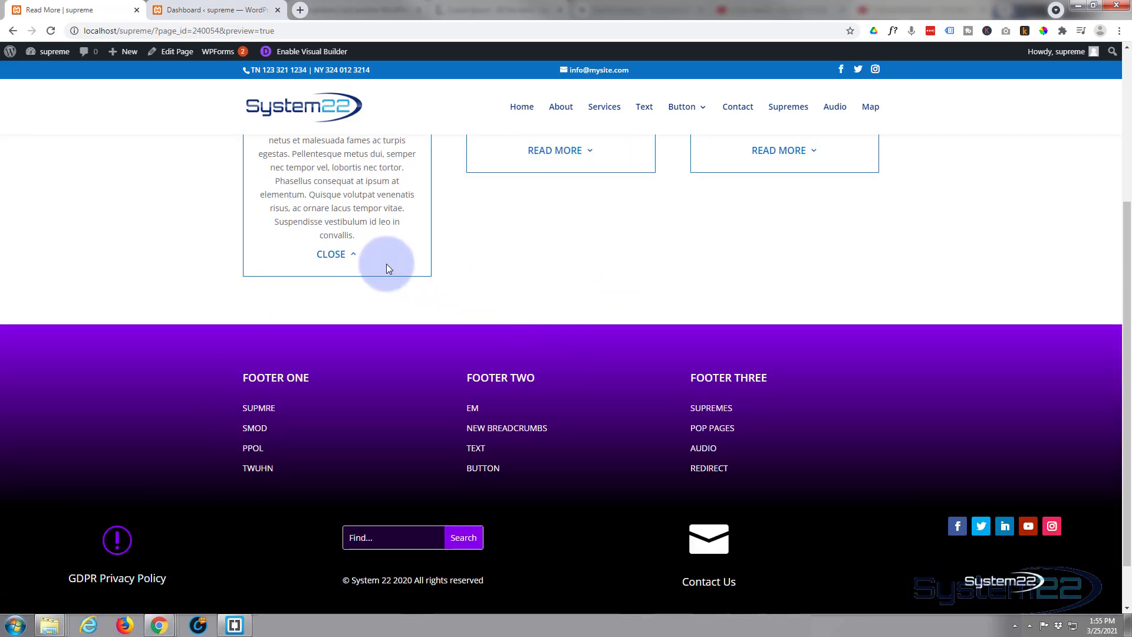
{"action": "left_click", "coordinate": [329, 253]}
{"action": "scroll", "coordinate": [317, 254], "scroll_direction": "up", "scroll_amount": 1}
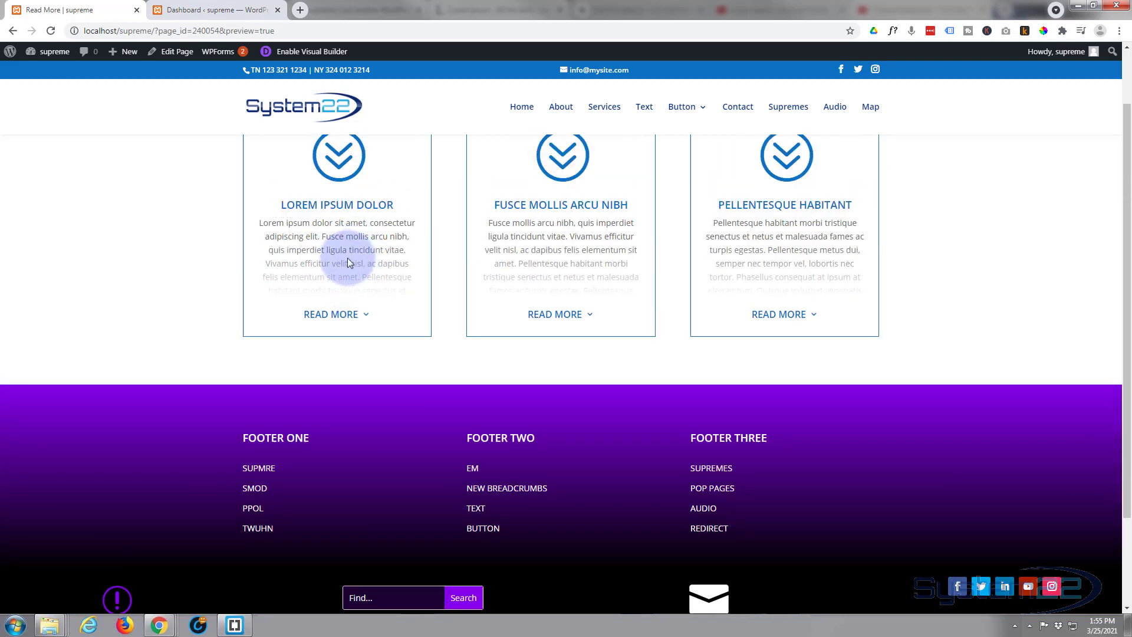
{"action": "scroll", "coordinate": [347, 258], "scroll_direction": "up", "scroll_amount": 1}
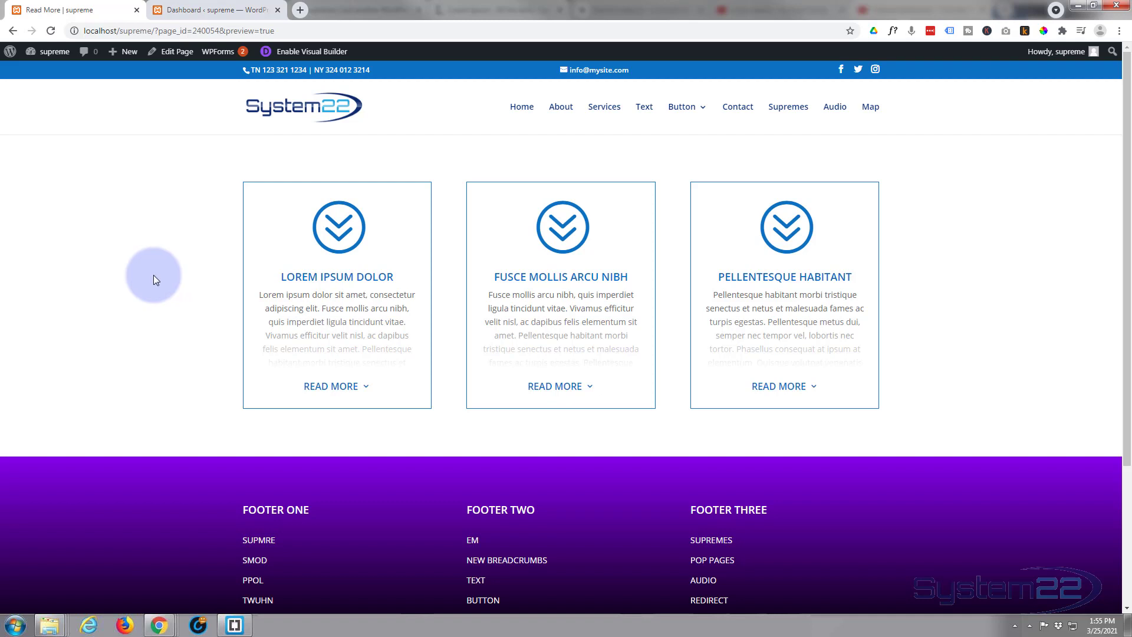
From the WordPress dashboard, save Divi Supreme Pro settings with Enable Divi Readmore Content on
{"action": "left_click", "coordinate": [190, 9]}
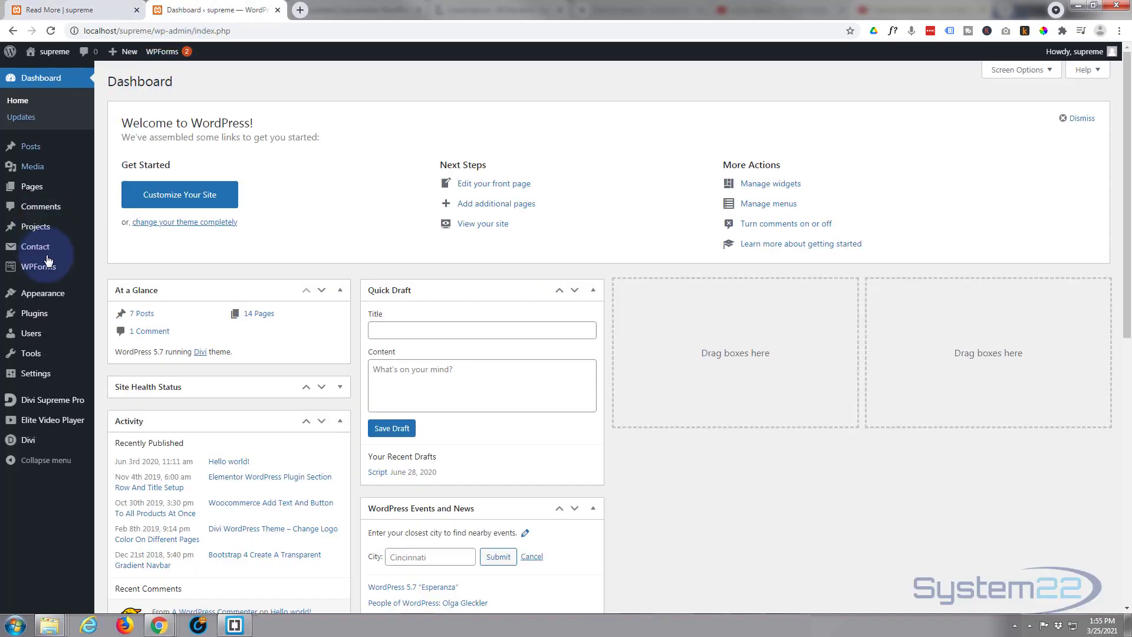
{"action": "mouse_move", "coordinate": [53, 400]}
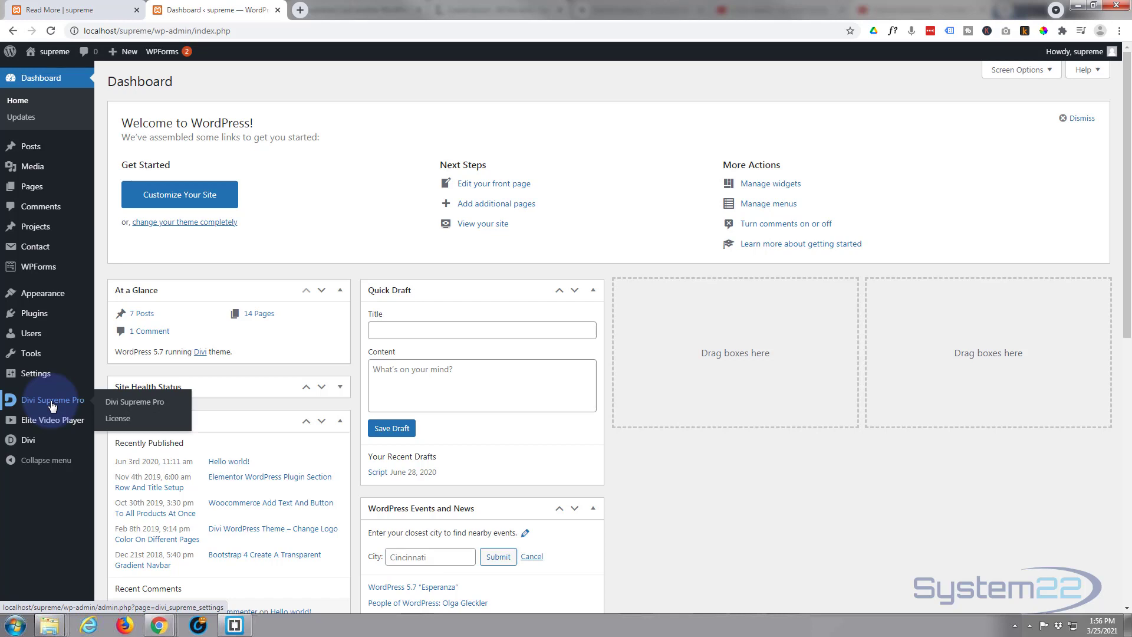
{"action": "left_click", "coordinate": [128, 408]}
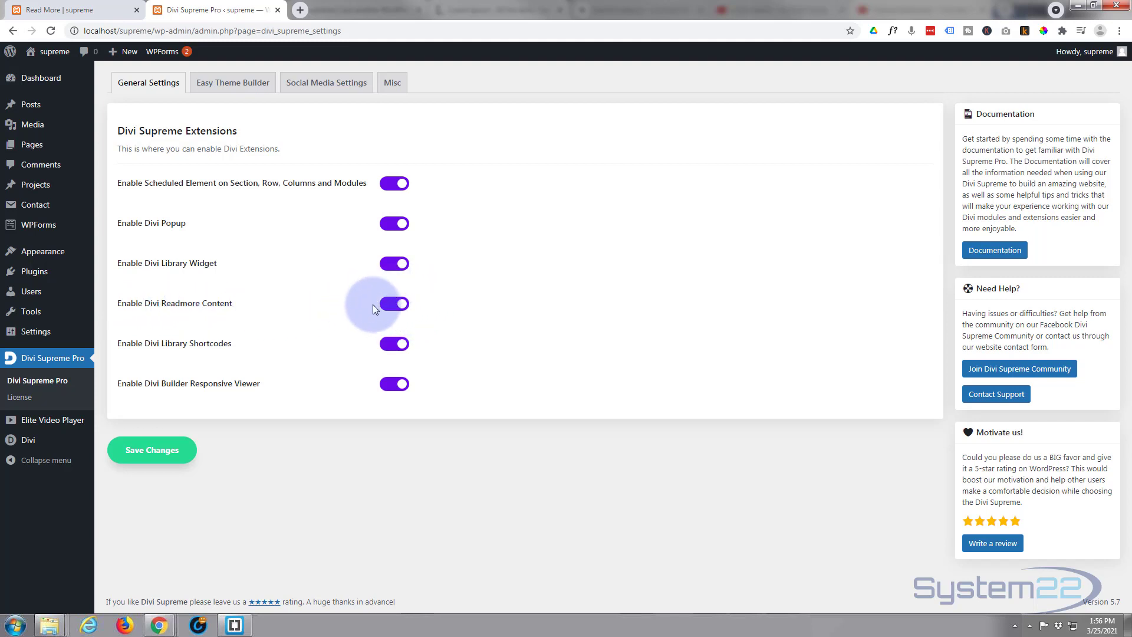
{"action": "left_click", "coordinate": [153, 455]}
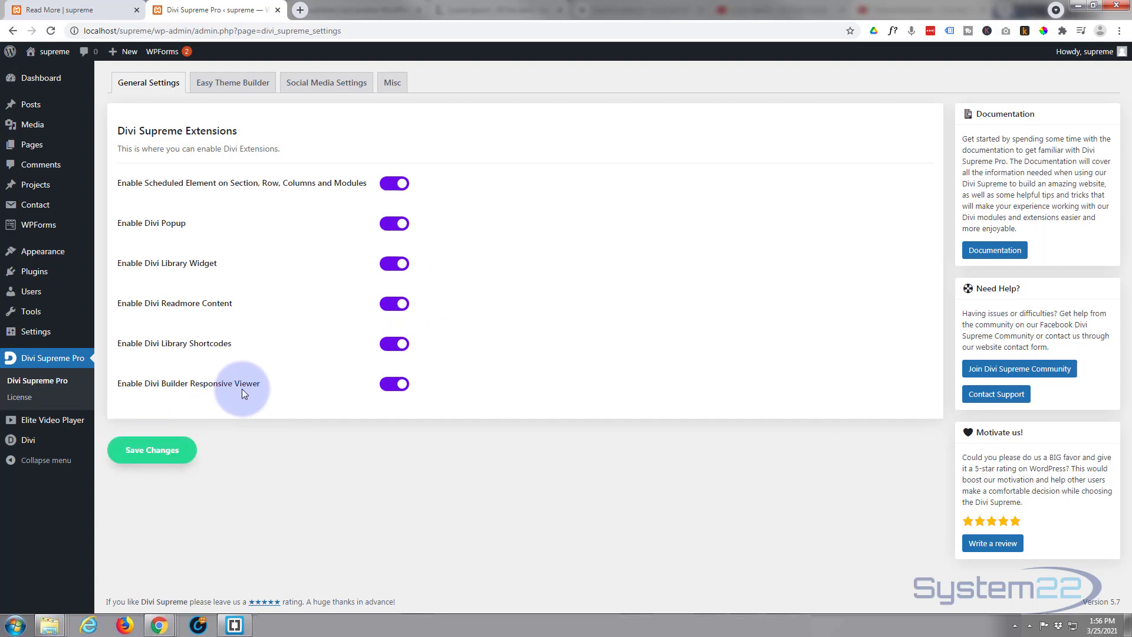
Return to the Read More page and enable the Visual Builder on it
{"action": "left_click", "coordinate": [95, 8]}
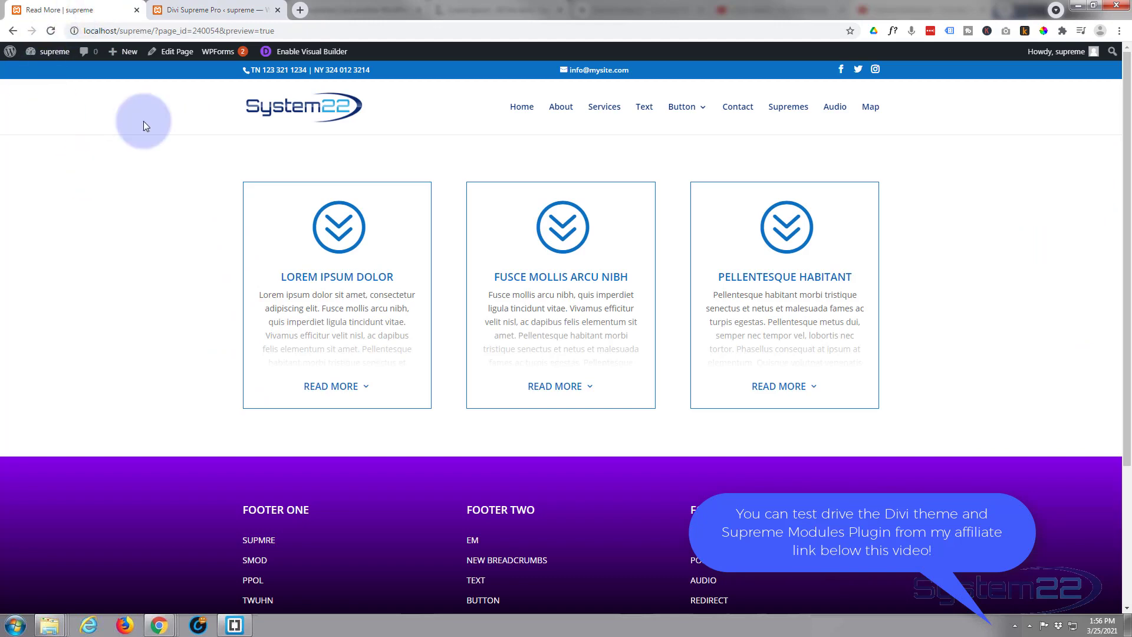
{"action": "left_click", "coordinate": [286, 54]}
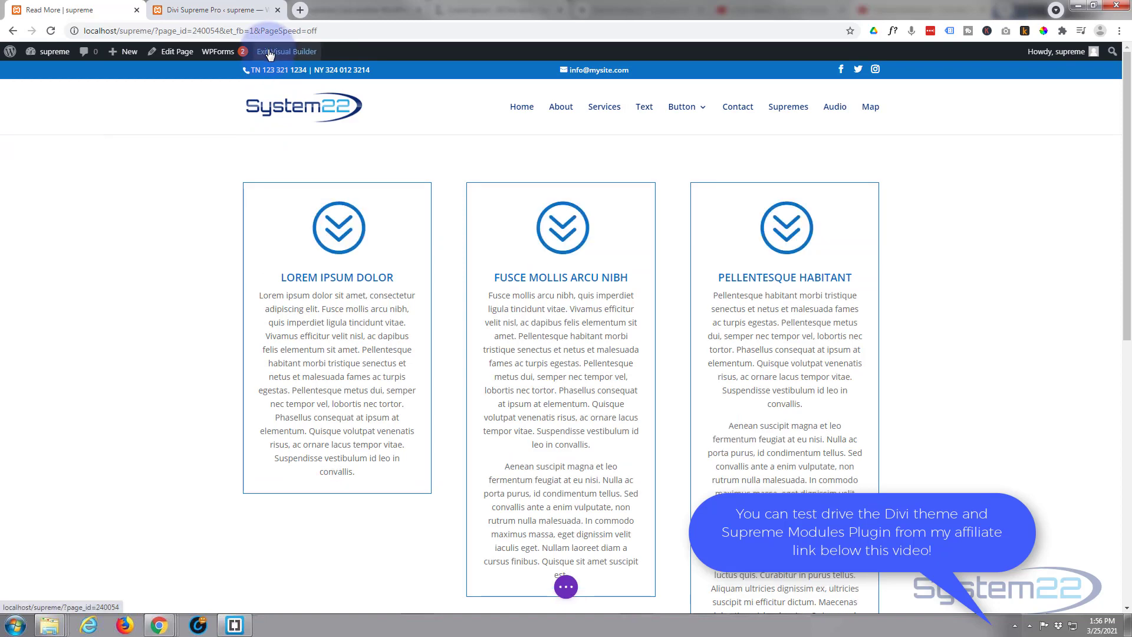
{"action": "scroll", "coordinate": [152, 186], "scroll_direction": "down", "scroll_amount": 1}
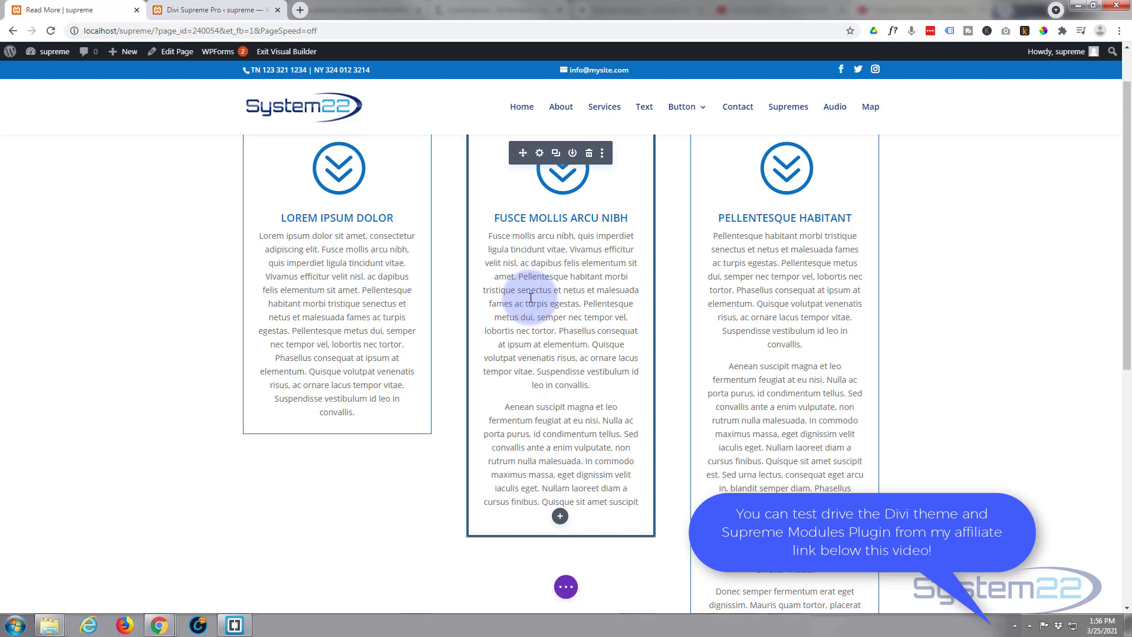
{"action": "scroll", "coordinate": [531, 295], "scroll_direction": "down", "scroll_amount": 2}
{"action": "scroll", "coordinate": [527, 294], "scroll_direction": "down", "scroll_amount": 1}
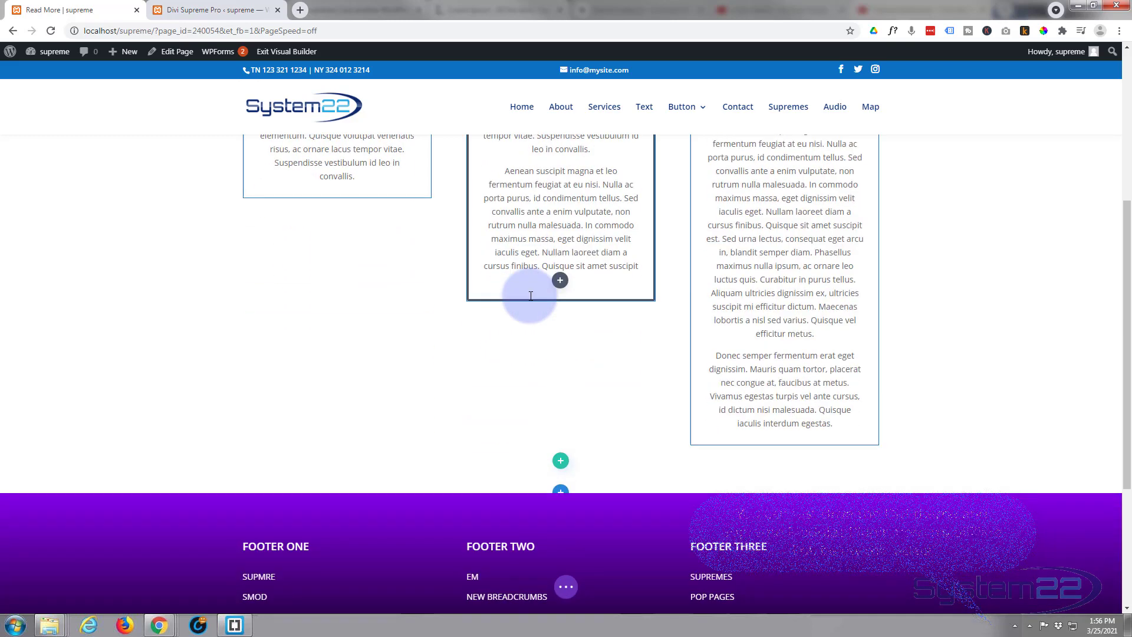
Add a new three-column row and insert a Blurb module in its first column
{"action": "left_click", "coordinate": [560, 462]}
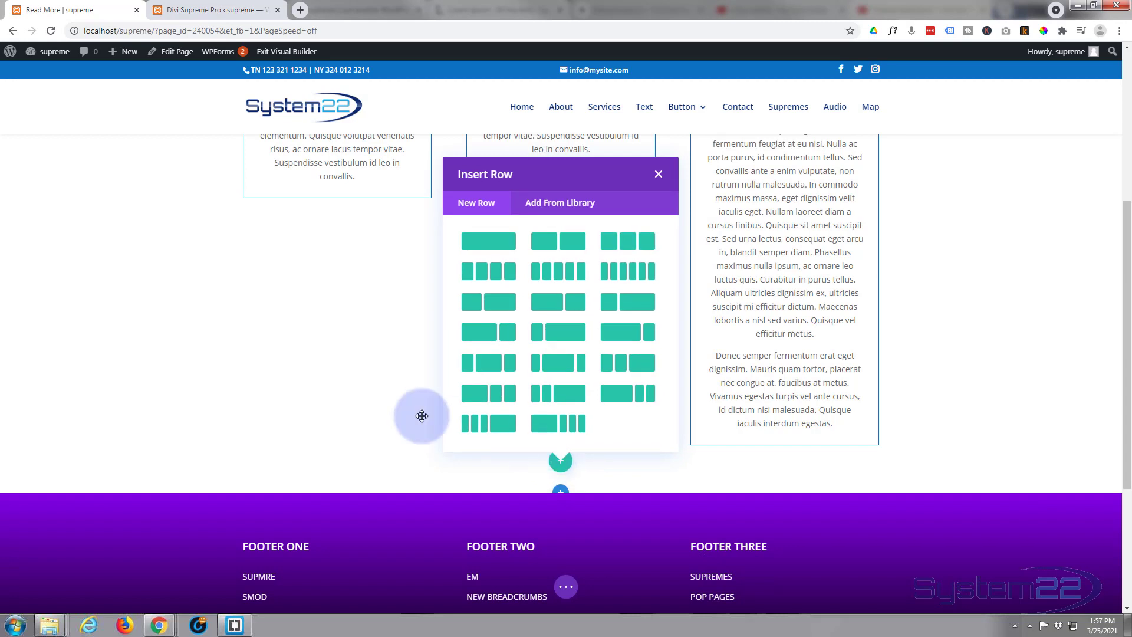
{"action": "left_click", "coordinate": [626, 246]}
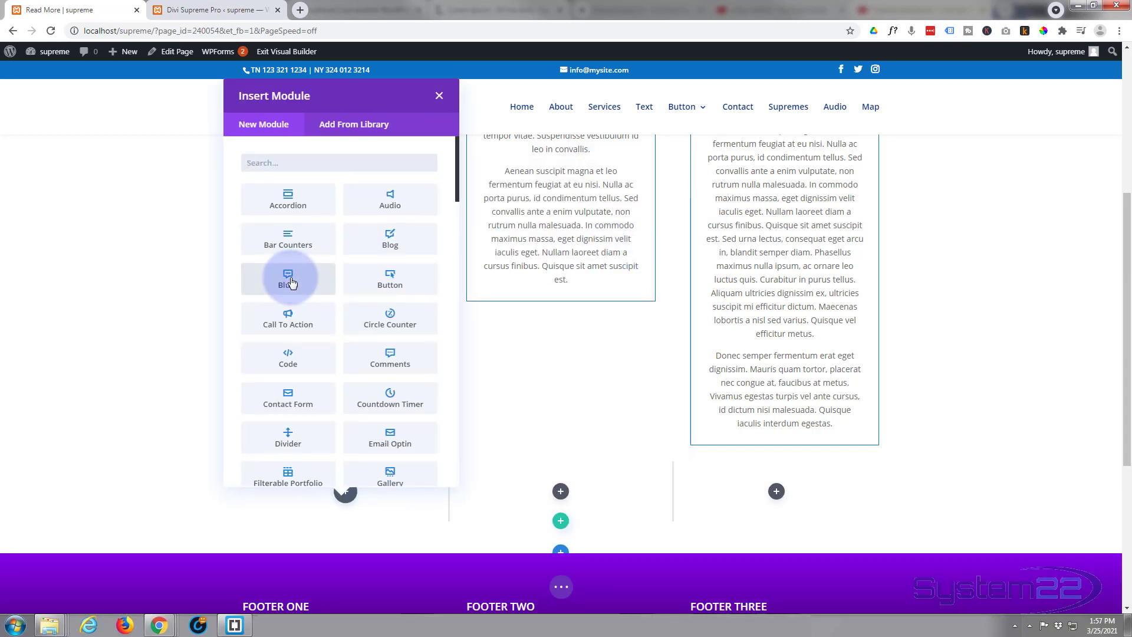
{"action": "left_click", "coordinate": [289, 280]}
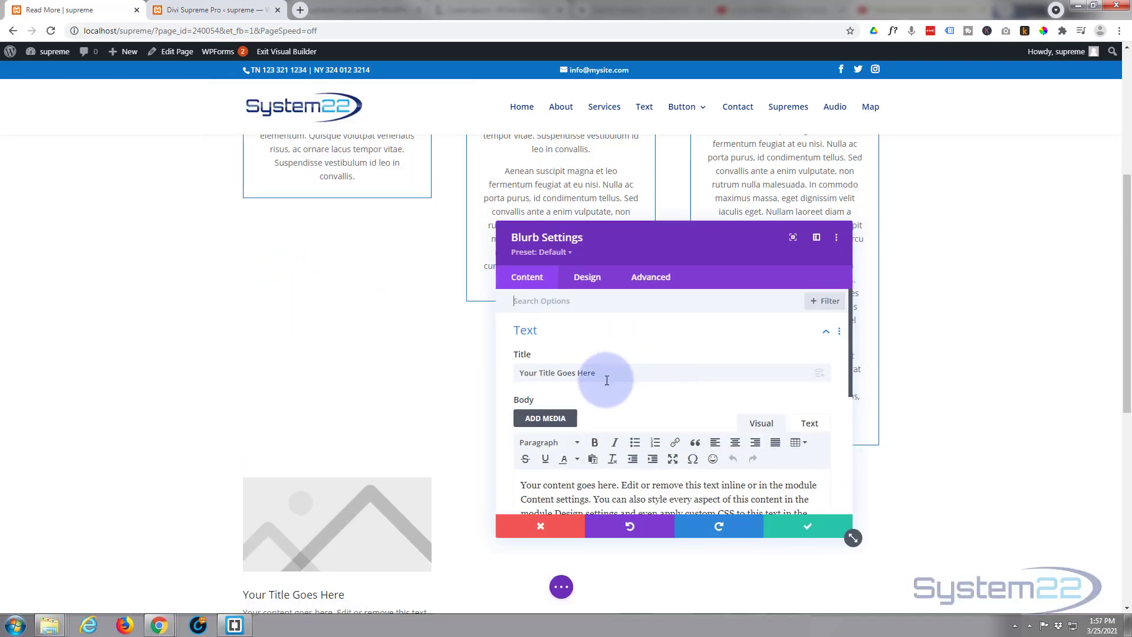
{"action": "mouse_move", "coordinate": [584, 372]}
{"action": "scroll", "coordinate": [610, 400], "scroll_direction": "down", "scroll_amount": 2}
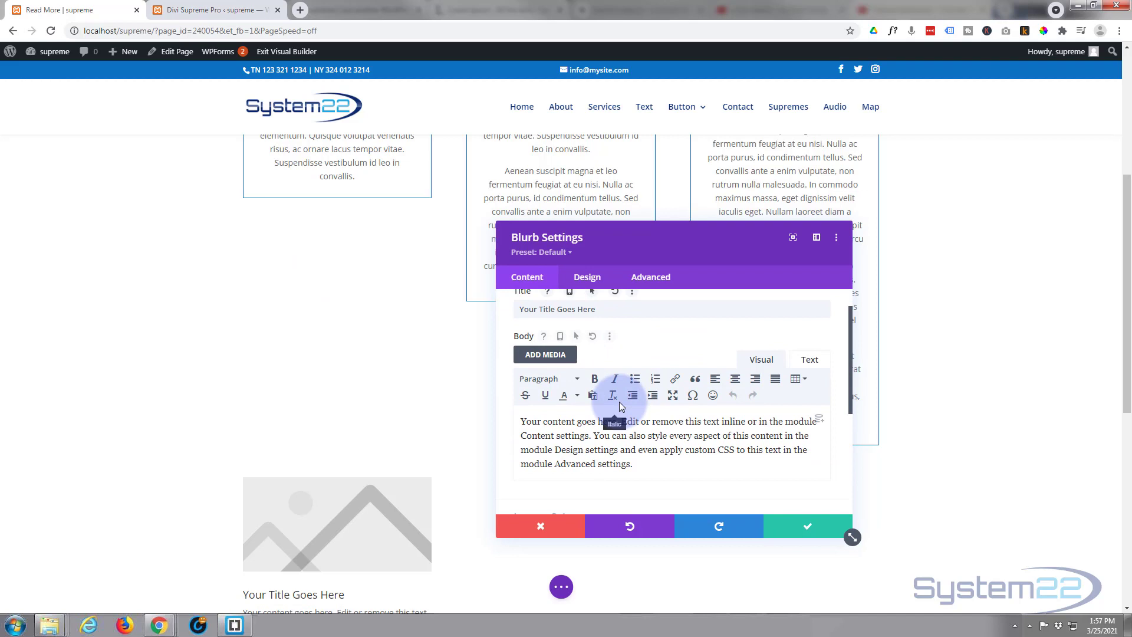
{"action": "scroll", "coordinate": [613, 402], "scroll_direction": "down", "scroll_amount": 1}
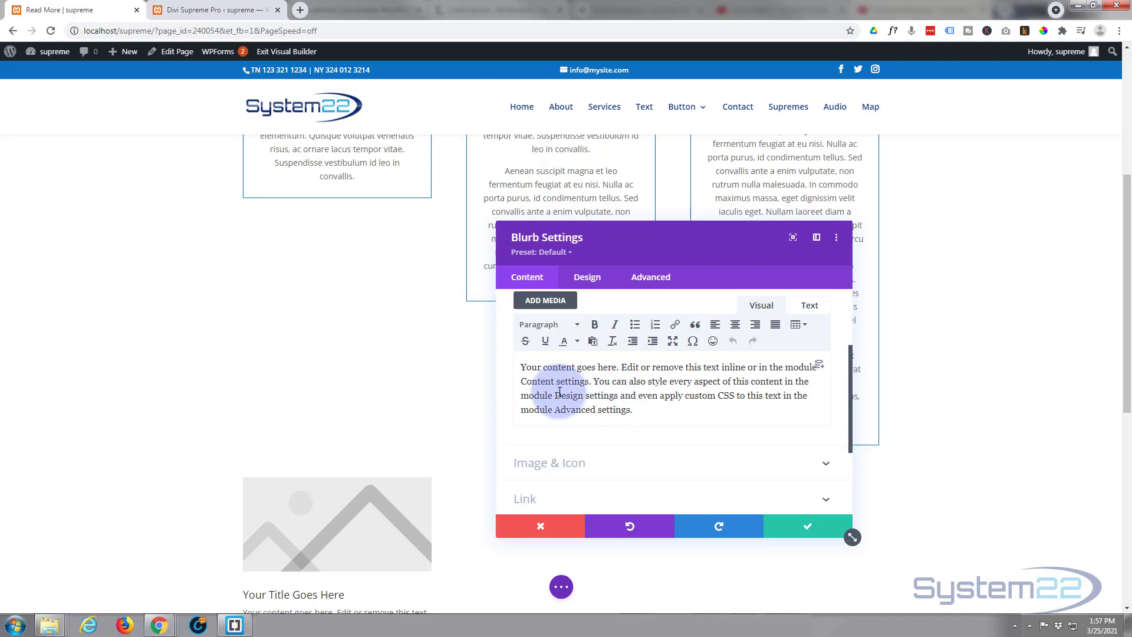
{"action": "scroll", "coordinate": [591, 450], "scroll_direction": "down", "scroll_amount": 1}
{"action": "scroll", "coordinate": [597, 450], "scroll_direction": "down", "scroll_amount": 2}
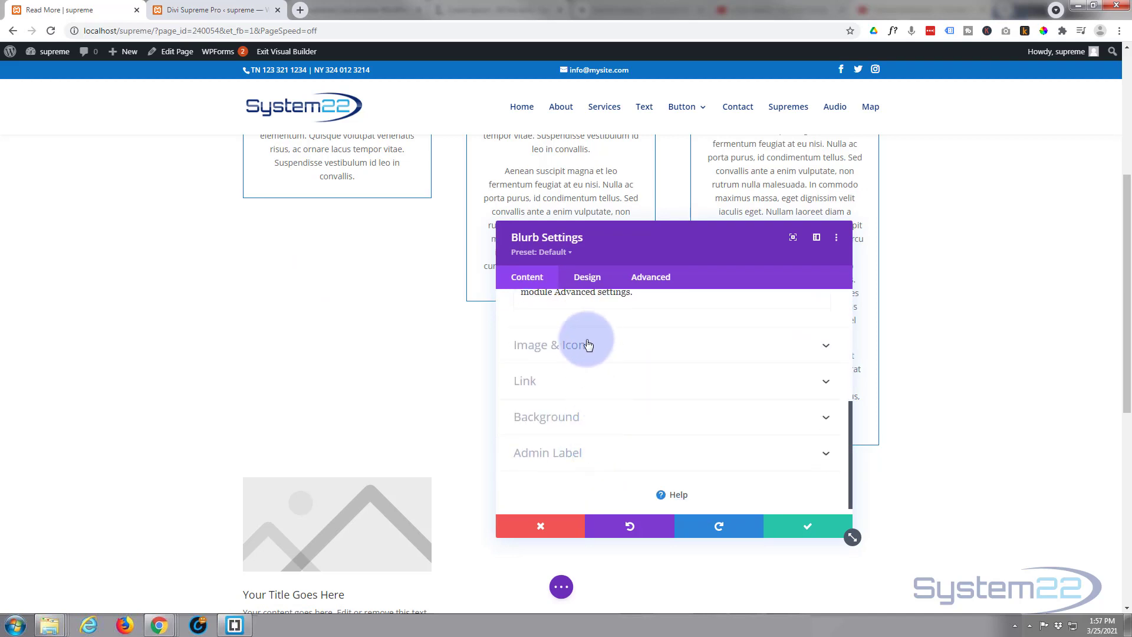
Set the blurb to Use Icon and choose the circled double-chevron icon
{"action": "left_click", "coordinate": [626, 345]}
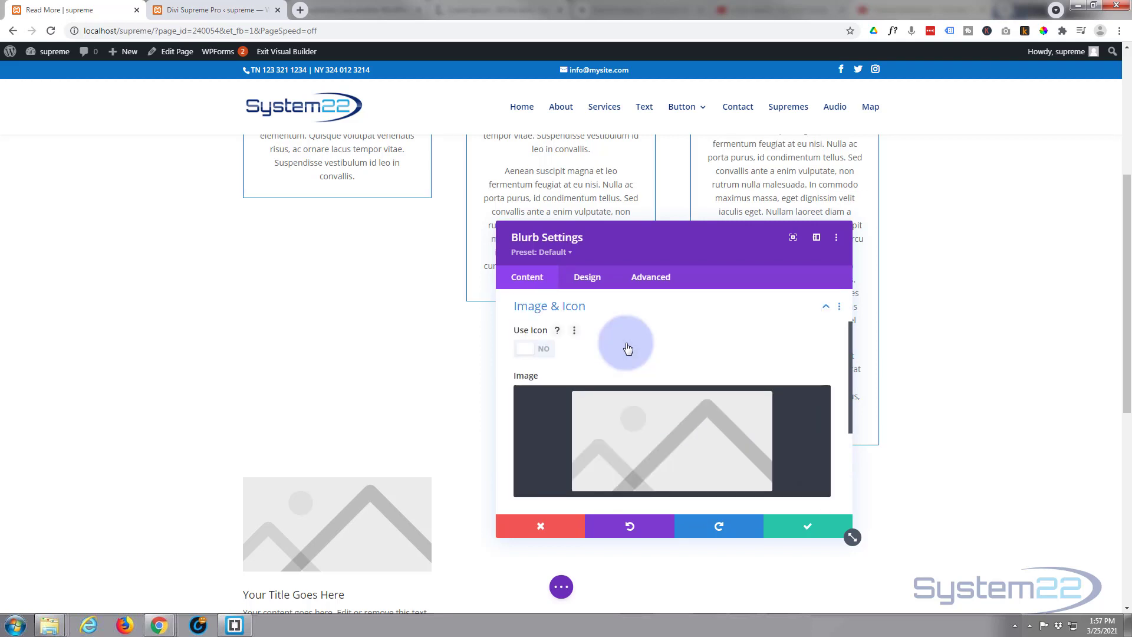
{"action": "left_click", "coordinate": [542, 352]}
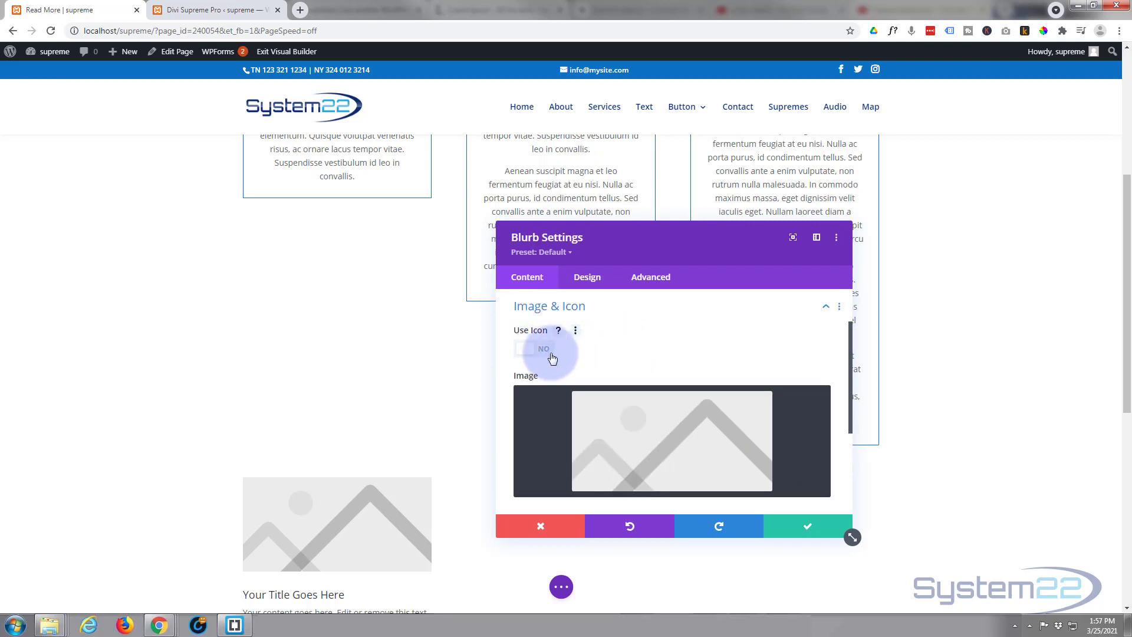
{"action": "left_click", "coordinate": [544, 354]}
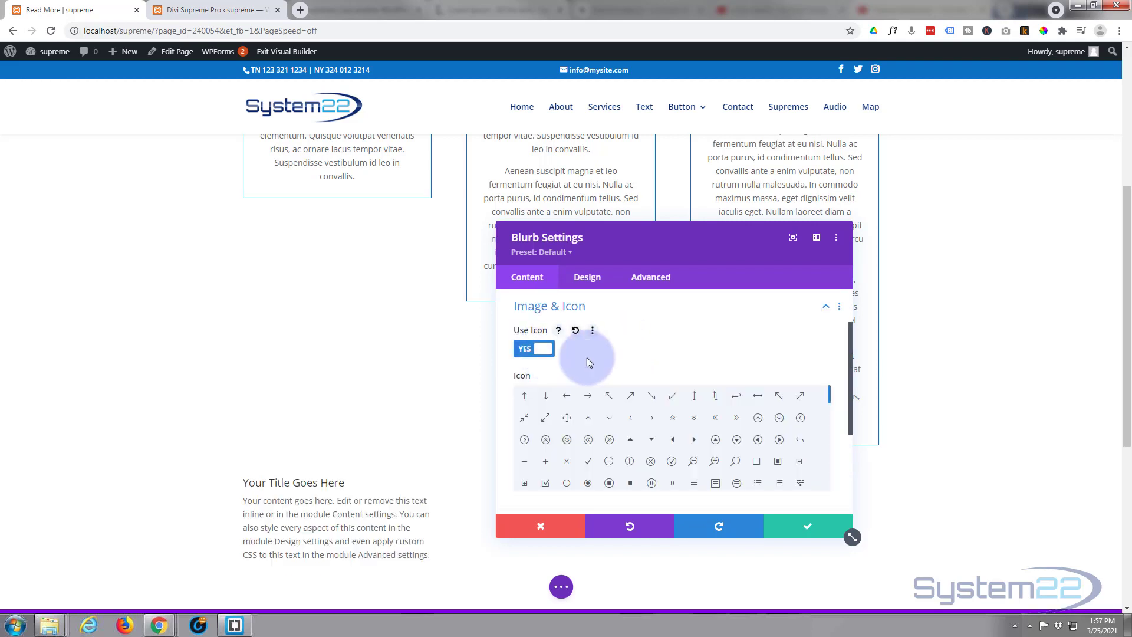
{"action": "scroll", "coordinate": [646, 367], "scroll_direction": "down", "scroll_amount": 3}
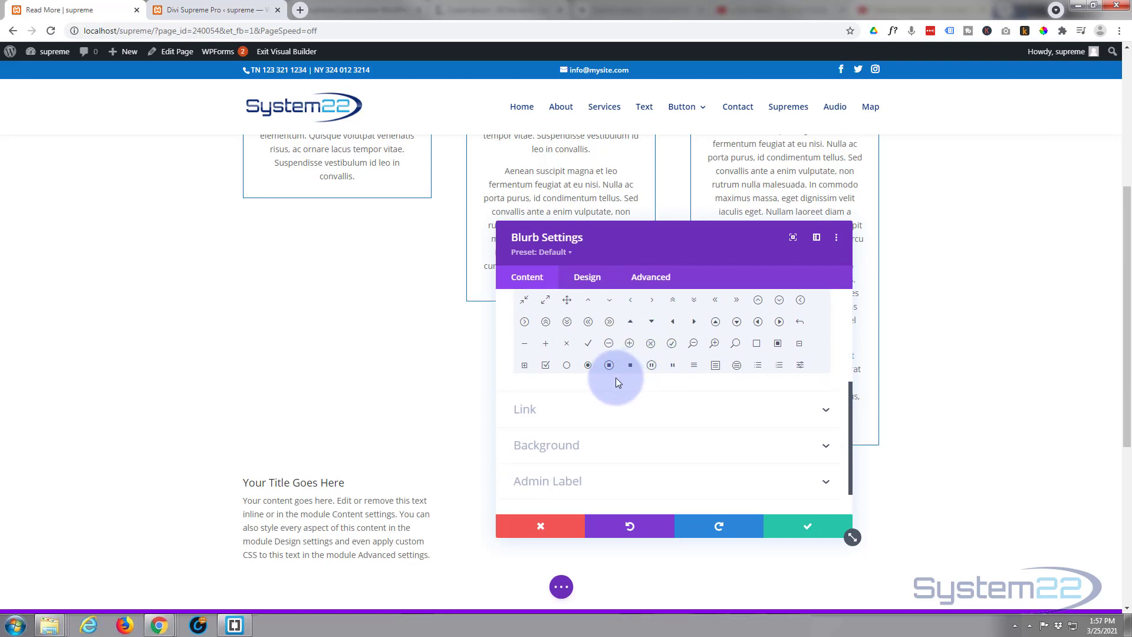
{"action": "left_click", "coordinate": [566, 322]}
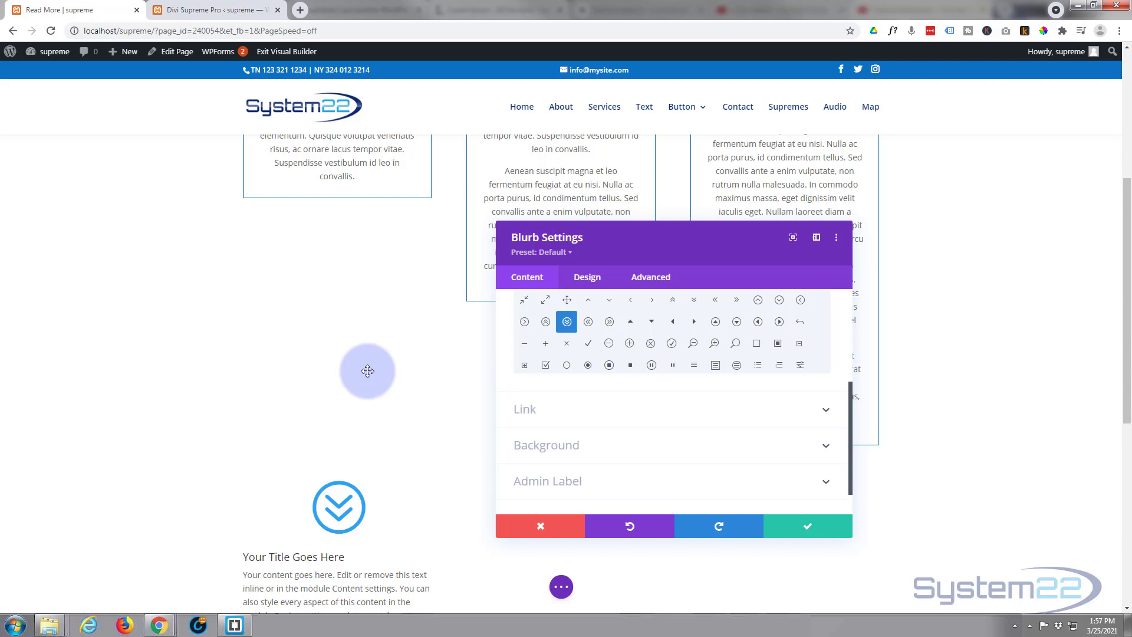
{"action": "scroll", "coordinate": [245, 374], "scroll_direction": "down", "scroll_amount": 2}
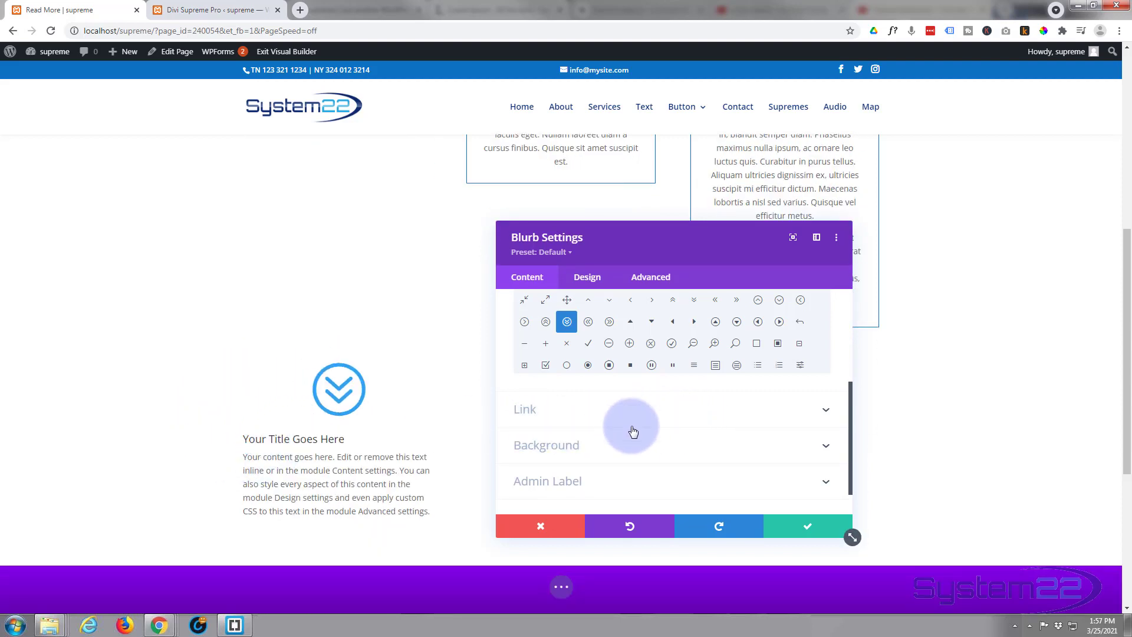
Save the new blurb, then copy the entire body text of the Pellentesque Habitant blurb
{"action": "left_click", "coordinate": [810, 530]}
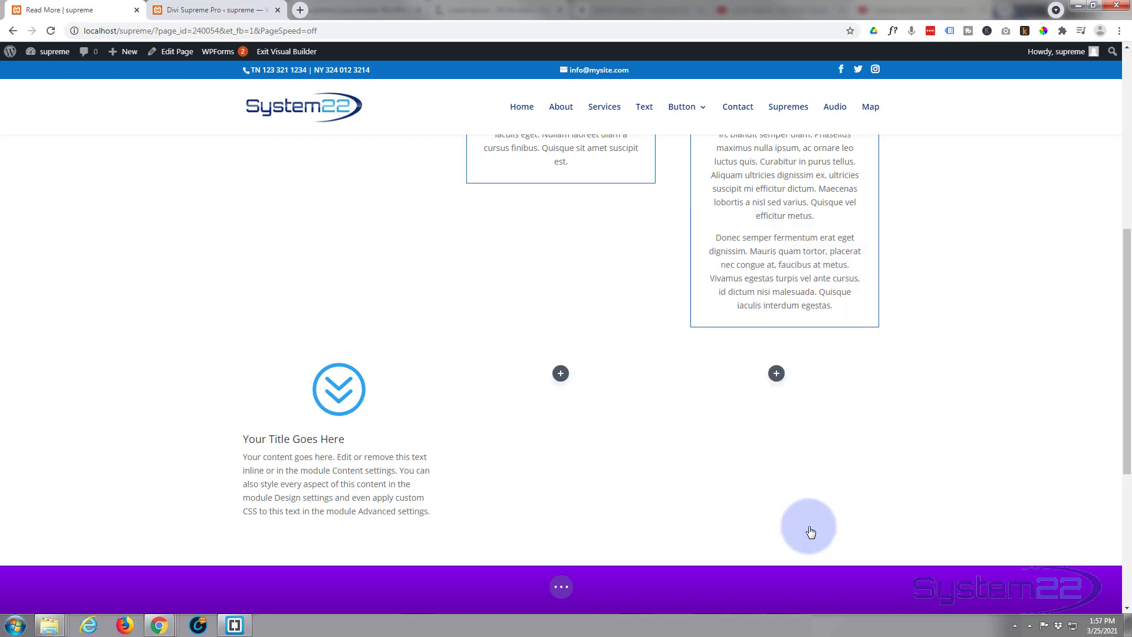
{"action": "scroll", "coordinate": [759, 318], "scroll_direction": "up", "scroll_amount": 1}
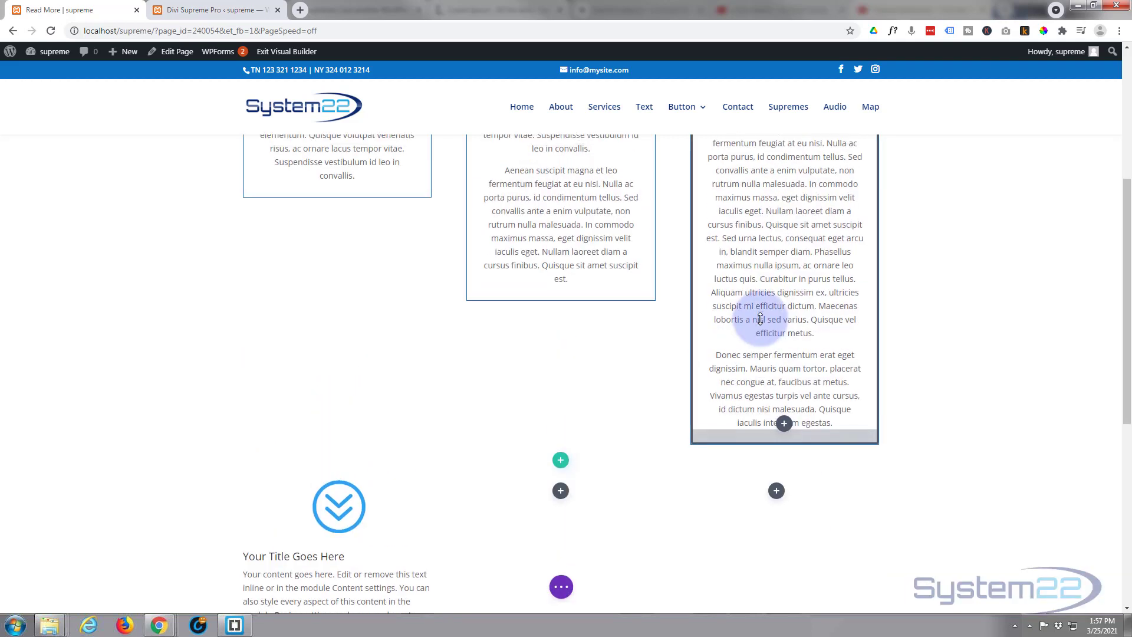
{"action": "scroll", "coordinate": [760, 318], "scroll_direction": "up", "scroll_amount": 1}
{"action": "scroll", "coordinate": [760, 318], "scroll_direction": "up", "scroll_amount": 2}
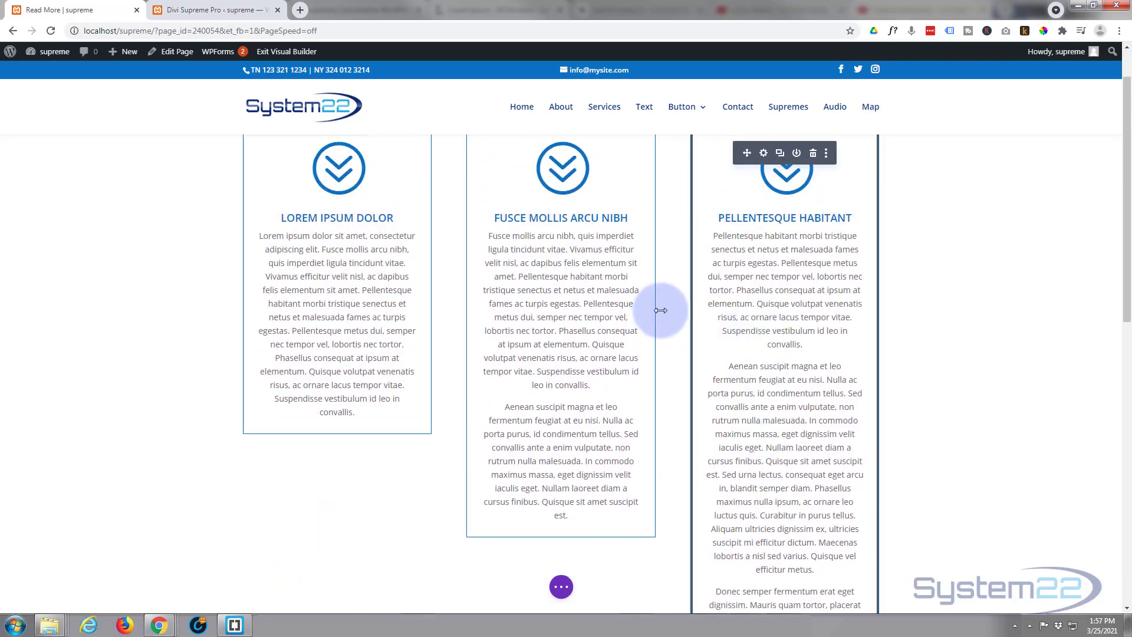
{"action": "left_click", "coordinate": [764, 154]}
{"action": "scroll", "coordinate": [667, 369], "scroll_direction": "down", "scroll_amount": 2}
{"action": "scroll", "coordinate": [644, 379], "scroll_direction": "down", "scroll_amount": 2}
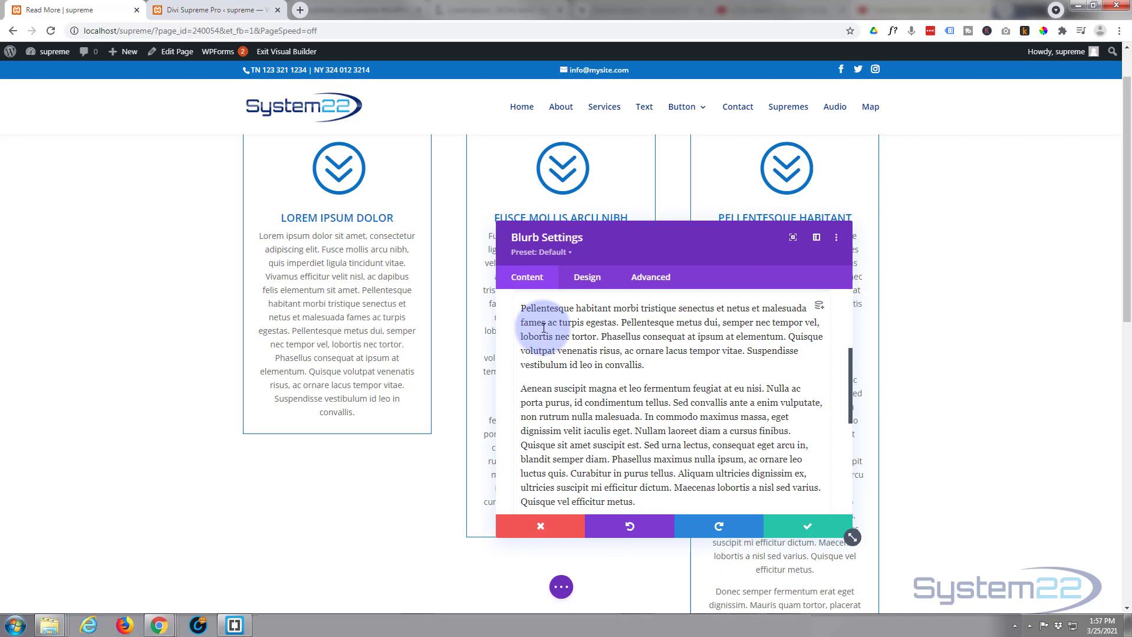
{"action": "key", "text": "ctrl+a"}
{"action": "key", "text": "ctrl+c"}
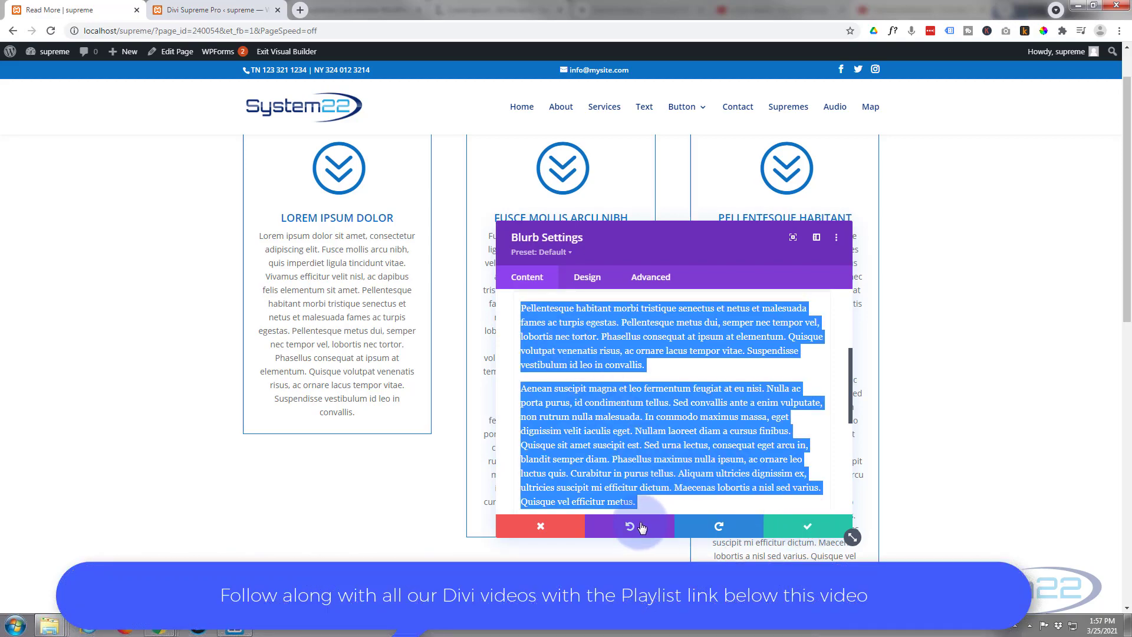
{"action": "left_click", "coordinate": [560, 531]}
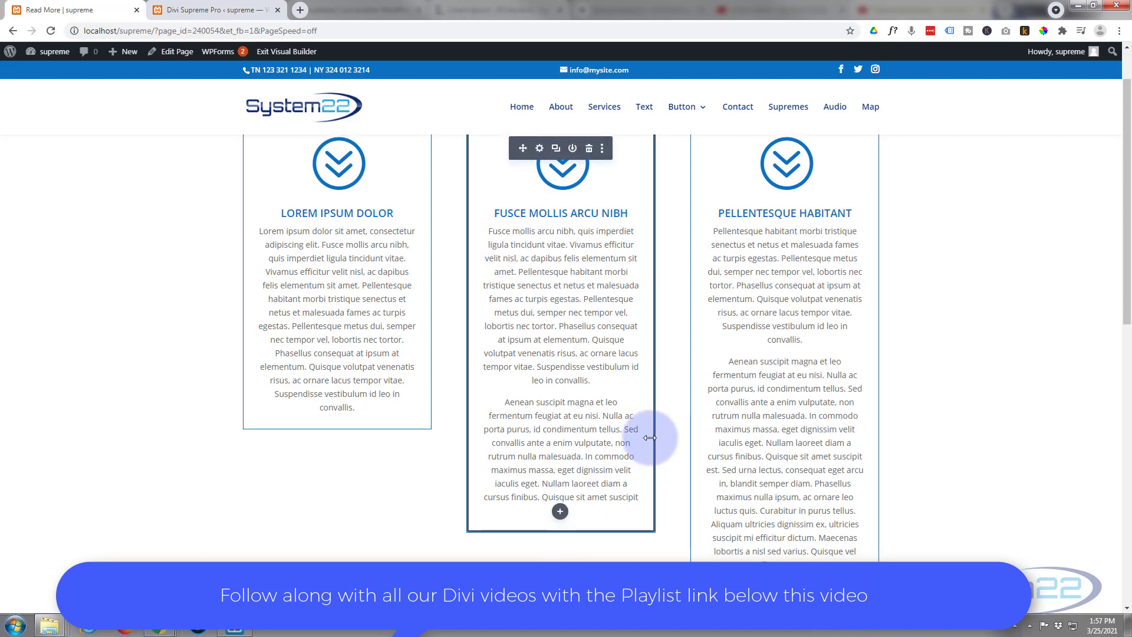
{"action": "scroll", "coordinate": [667, 443], "scroll_direction": "down", "scroll_amount": 3}
{"action": "scroll", "coordinate": [654, 444], "scroll_direction": "down", "scroll_amount": 1}
{"action": "scroll", "coordinate": [635, 447], "scroll_direction": "down", "scroll_amount": 1}
{"action": "mouse_move", "coordinate": [336, 381]}
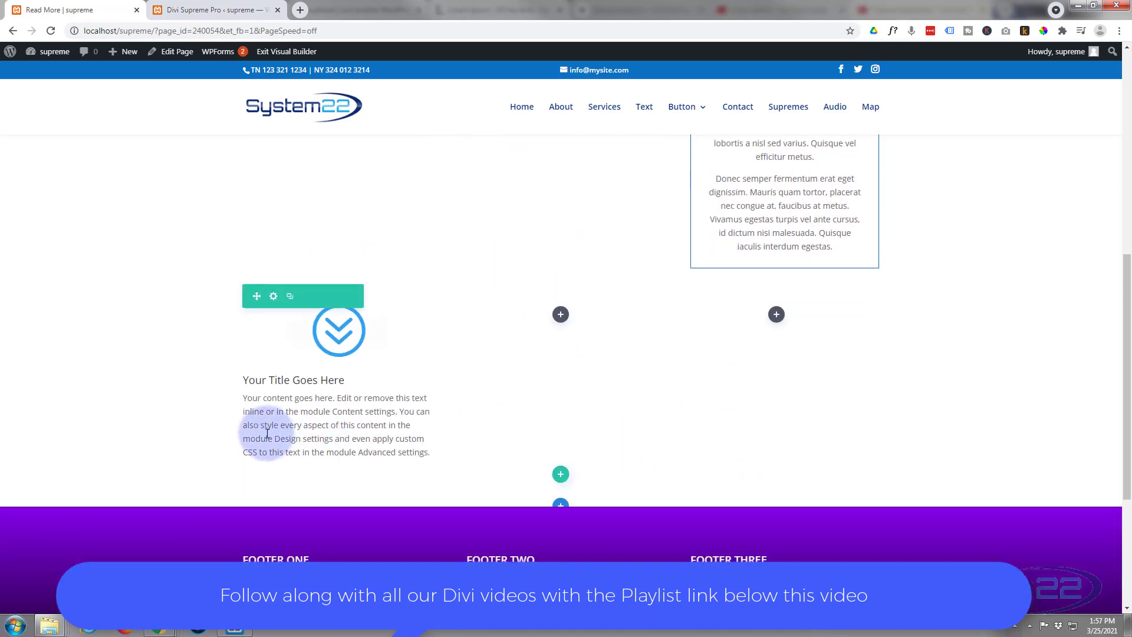
Replace the Your Title Goes Here blurb's placeholder body with the copied Lorem ipsum paragraphs
{"action": "left_click", "coordinate": [316, 329]}
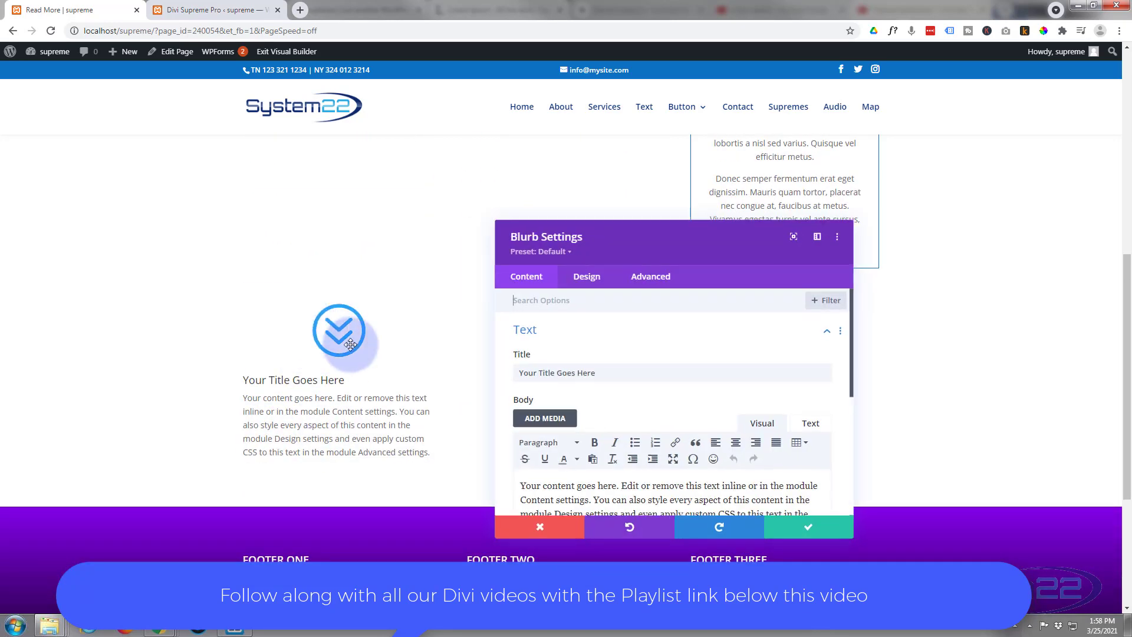
{"action": "scroll", "coordinate": [521, 446], "scroll_direction": "down", "scroll_amount": 1}
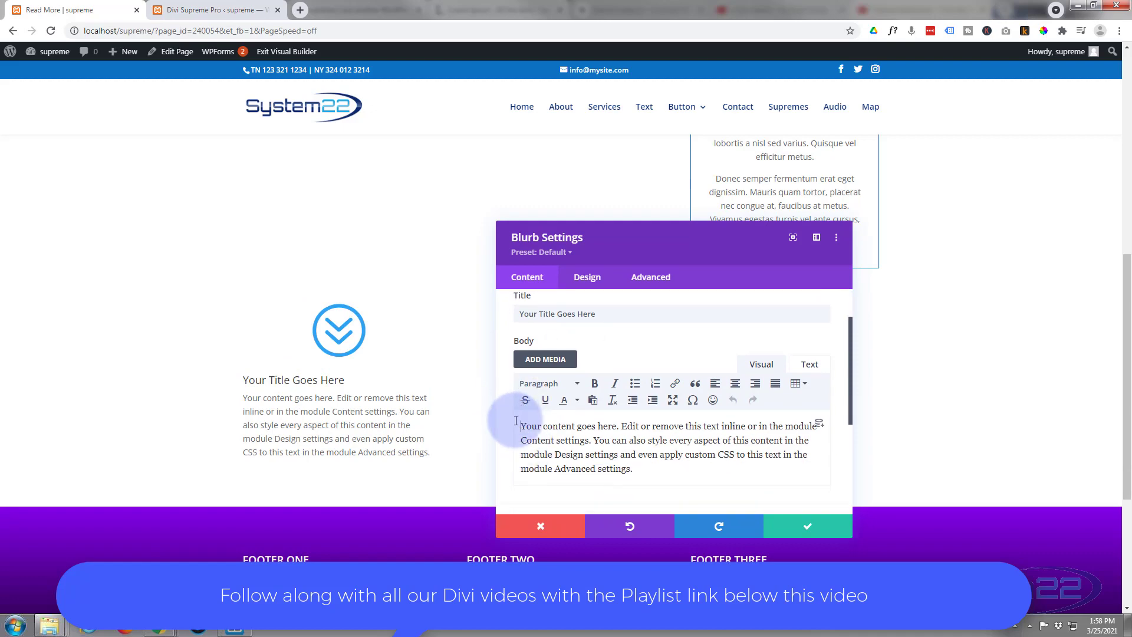
{"action": "triple_click", "coordinate": [518, 421]}
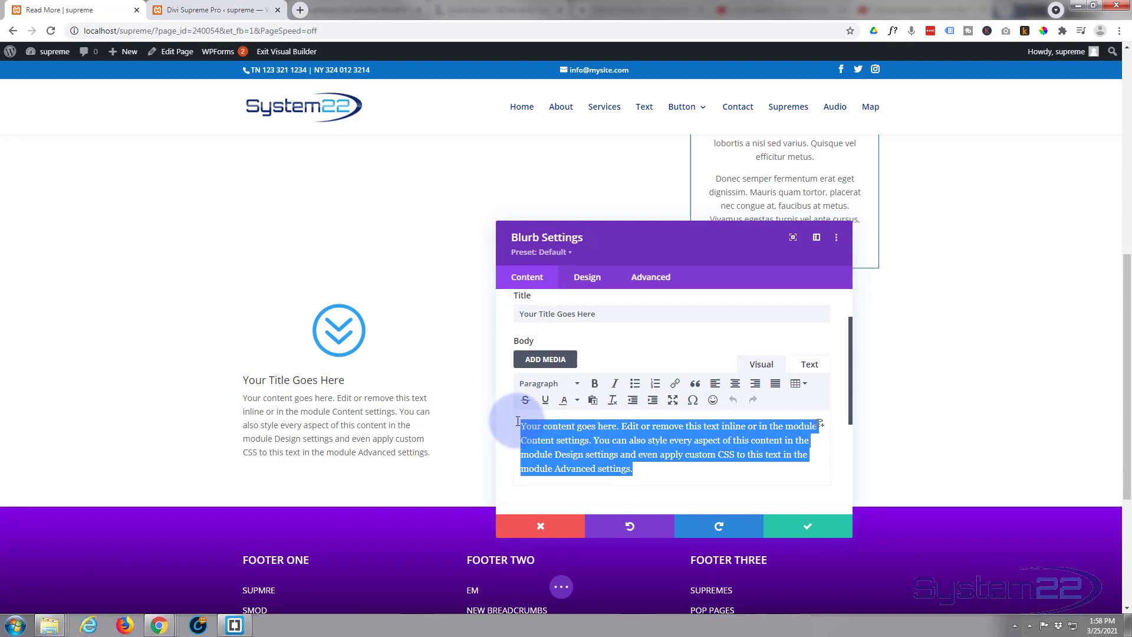
{"action": "key", "text": "ctrl+v"}
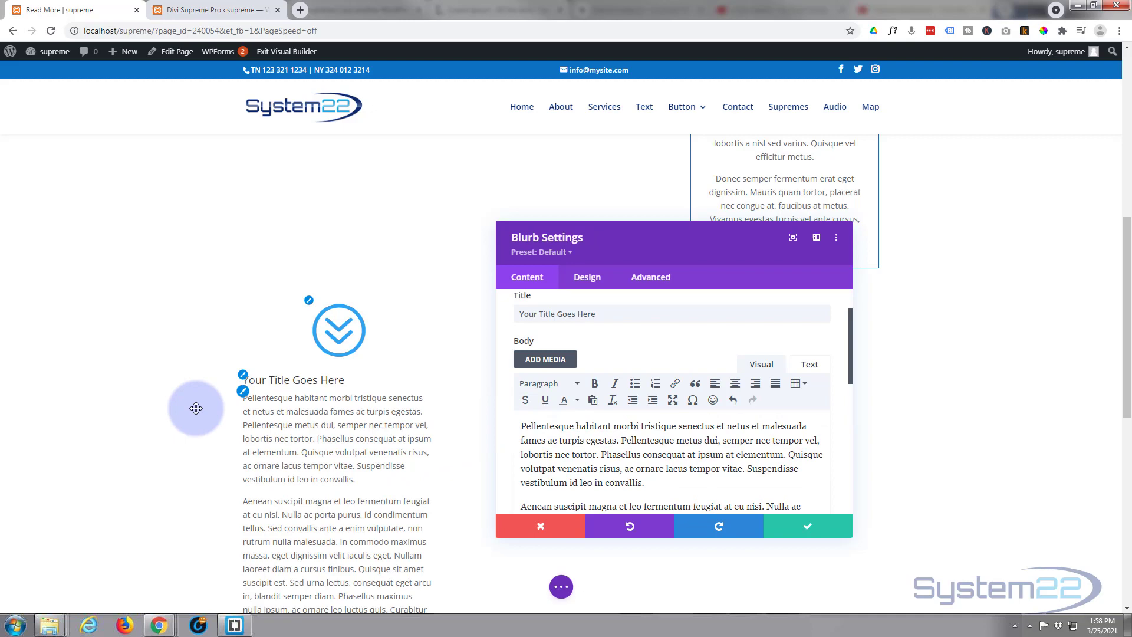
{"action": "scroll", "coordinate": [178, 405], "scroll_direction": "down", "scroll_amount": 2}
{"action": "scroll", "coordinate": [177, 404], "scroll_direction": "up", "scroll_amount": 1}
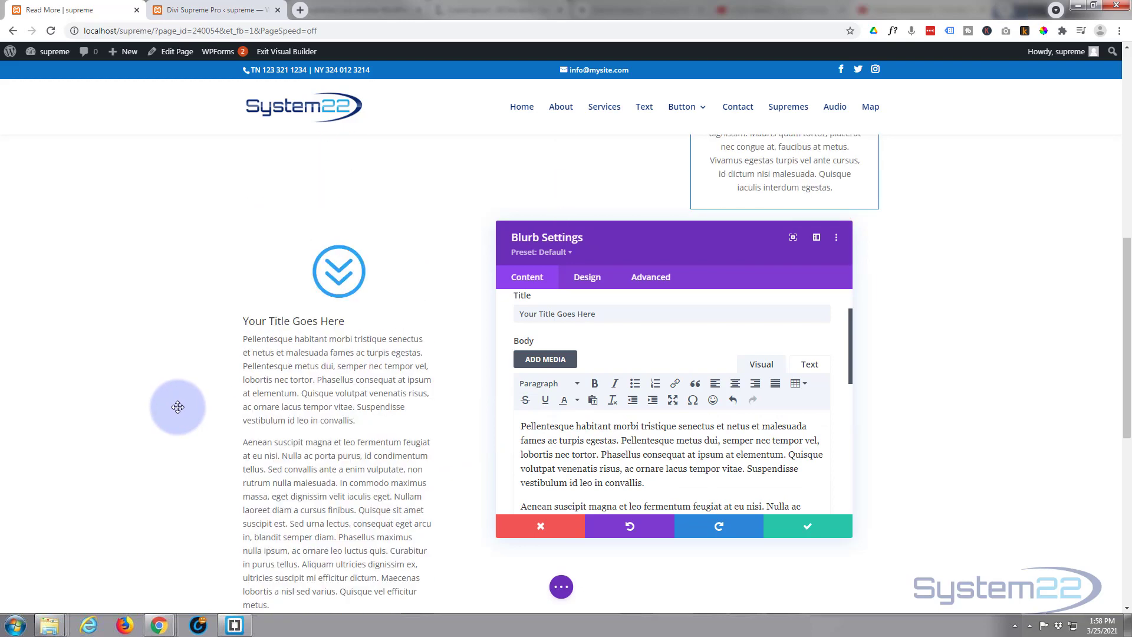
{"action": "scroll", "coordinate": [178, 405], "scroll_direction": "up", "scroll_amount": 1}
{"action": "scroll", "coordinate": [178, 407], "scroll_direction": "up", "scroll_amount": 1}
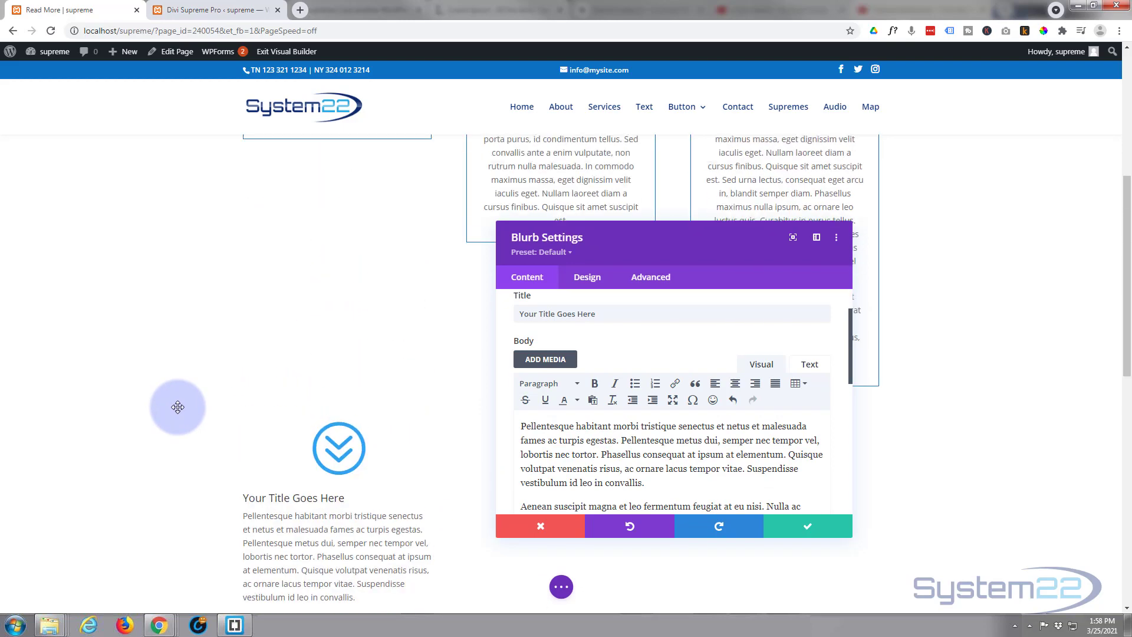
{"action": "scroll", "coordinate": [178, 407], "scroll_direction": "down", "scroll_amount": 1}
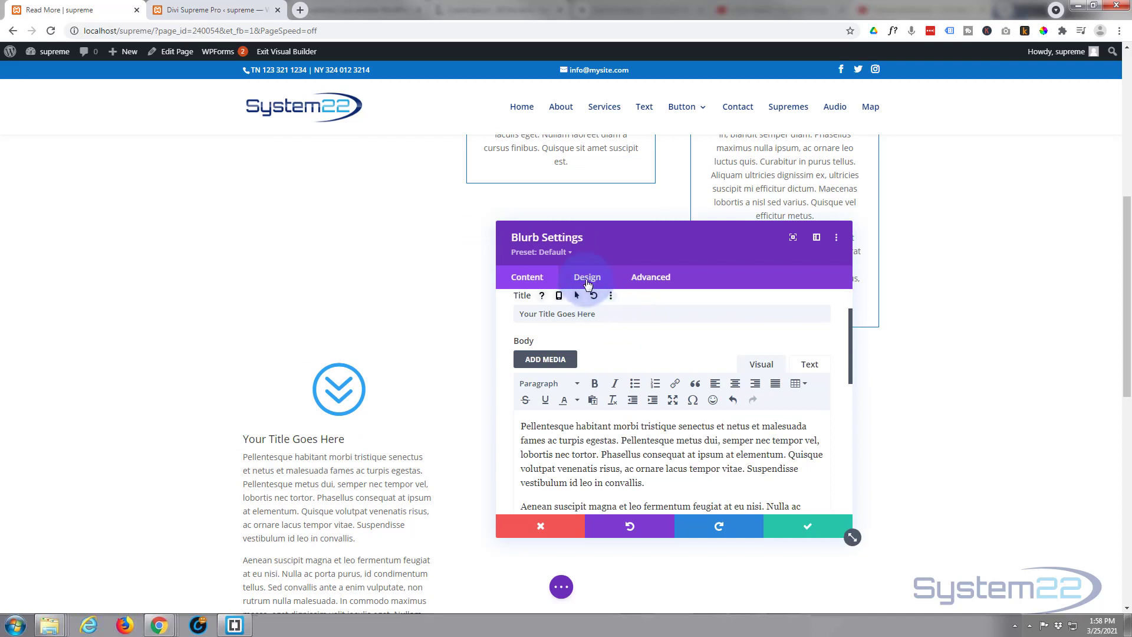
{"action": "left_click_drag", "start_coordinate": [610, 252], "coordinate": [682, 218]}
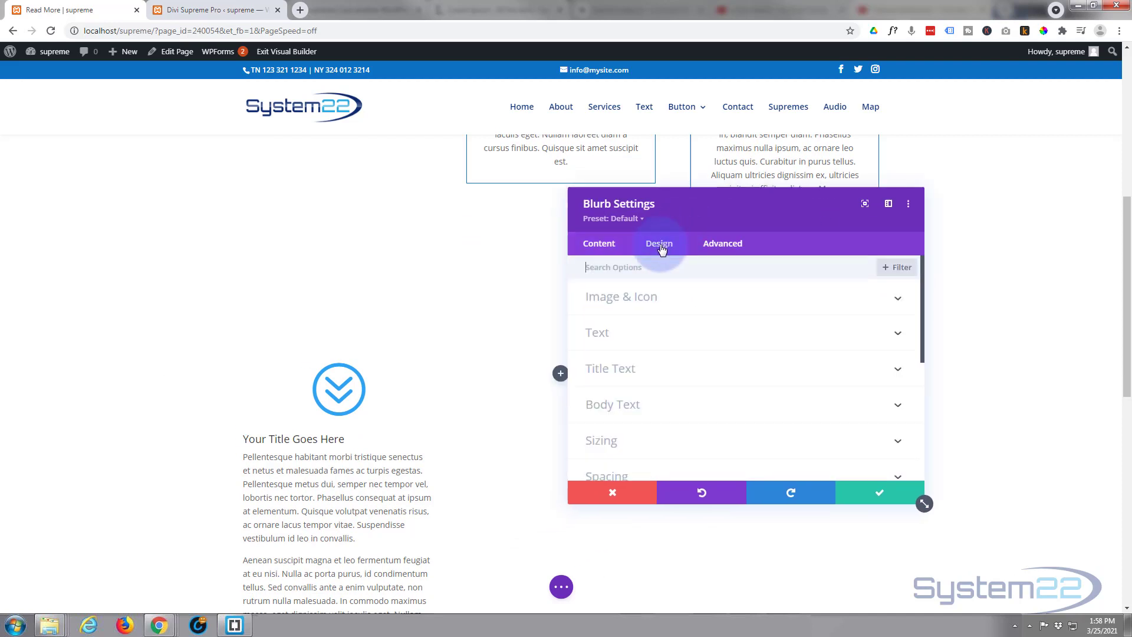
Under Design, set the blurb icon colour to blue #0c71c3 and Text Alignment to Center
{"action": "left_click", "coordinate": [639, 299]}
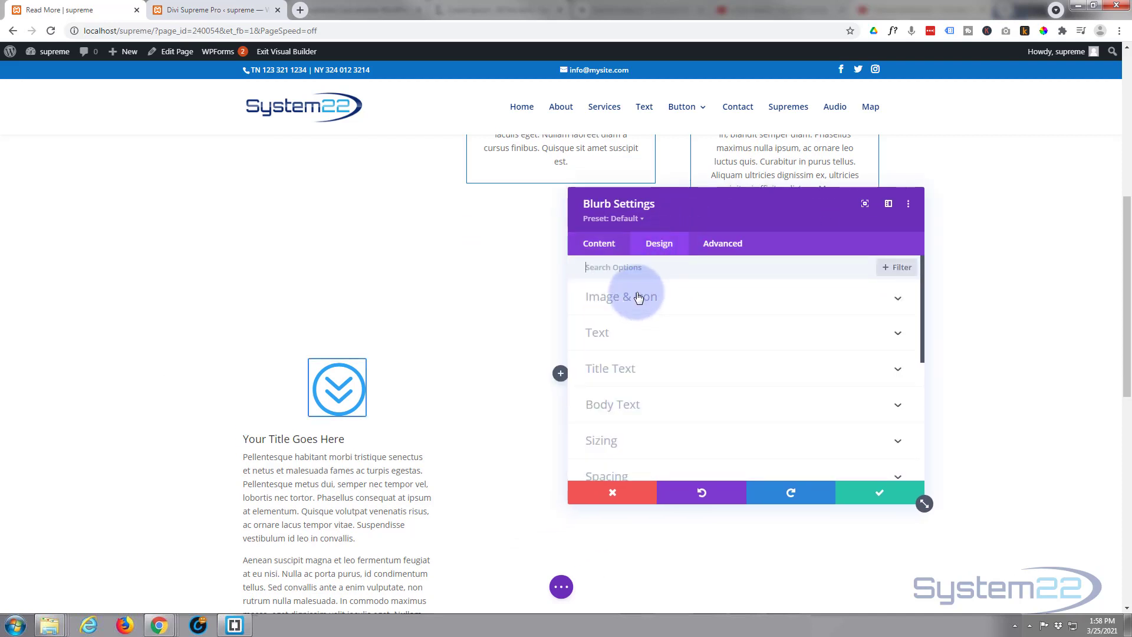
{"action": "left_click", "coordinate": [663, 298]}
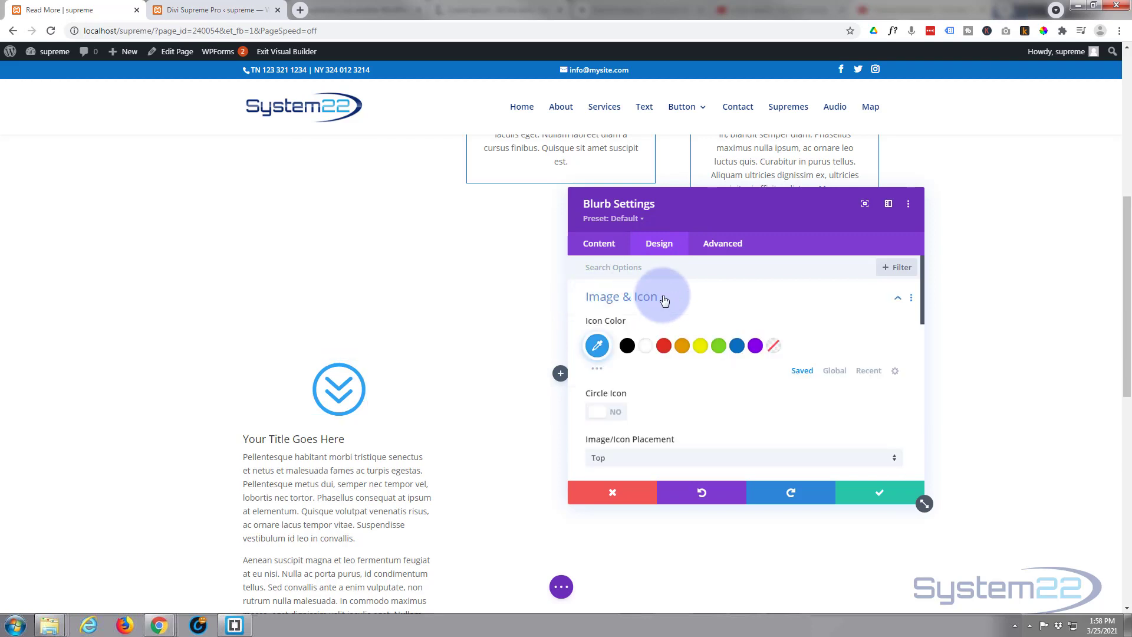
{"action": "left_click", "coordinate": [739, 348]}
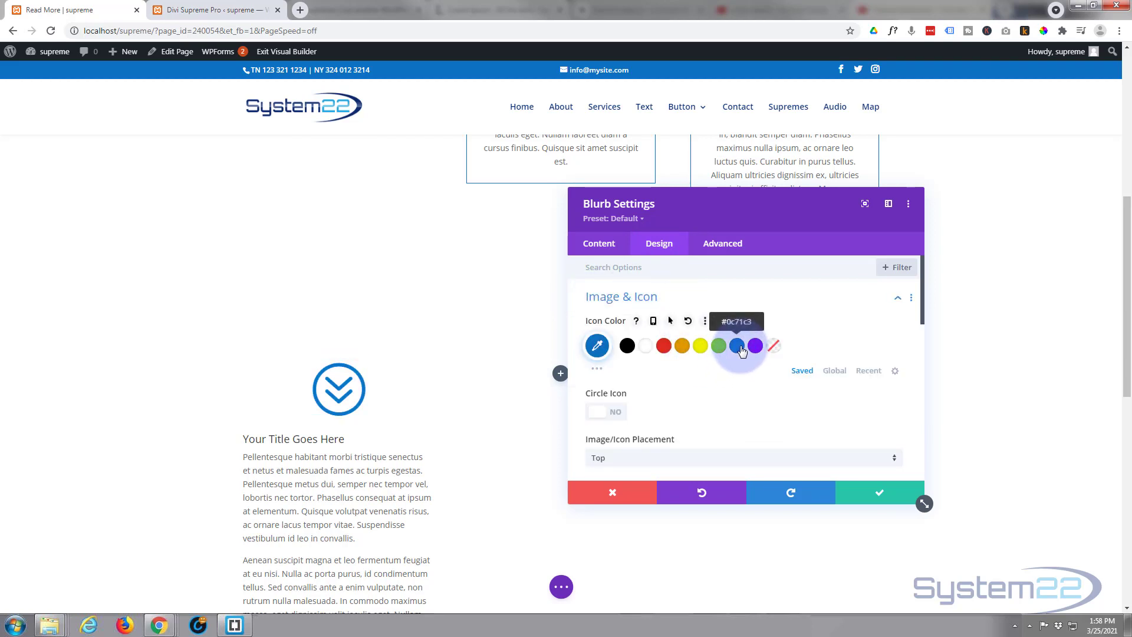
{"action": "scroll", "coordinate": [692, 358], "scroll_direction": "down", "scroll_amount": 1}
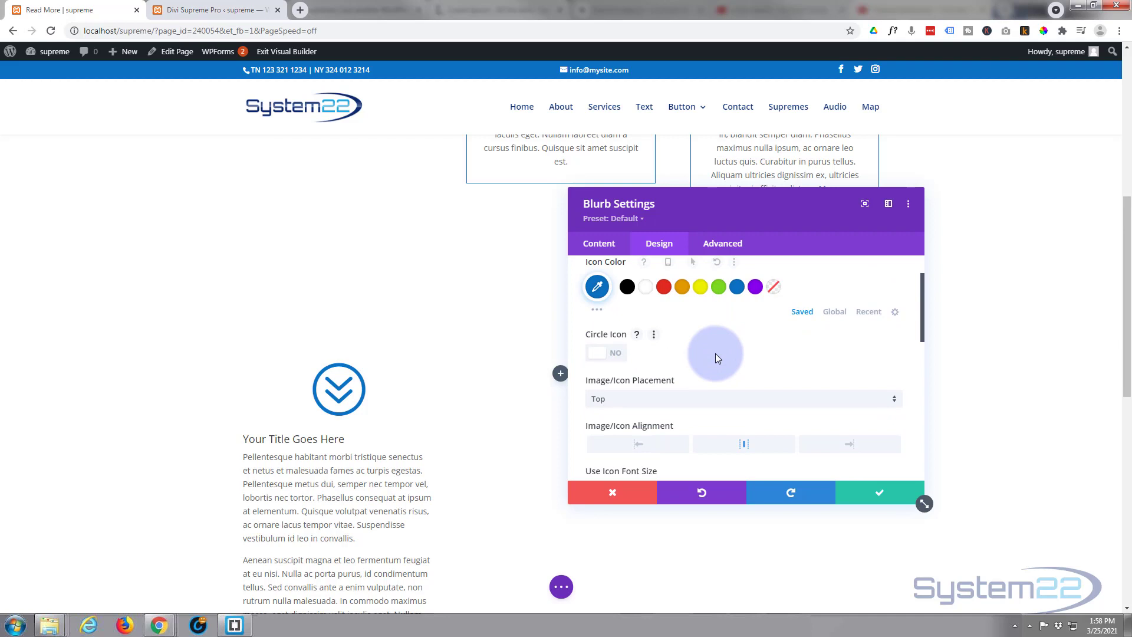
{"action": "scroll", "coordinate": [715, 353], "scroll_direction": "down", "scroll_amount": 1}
{"action": "scroll", "coordinate": [710, 353], "scroll_direction": "down", "scroll_amount": 1}
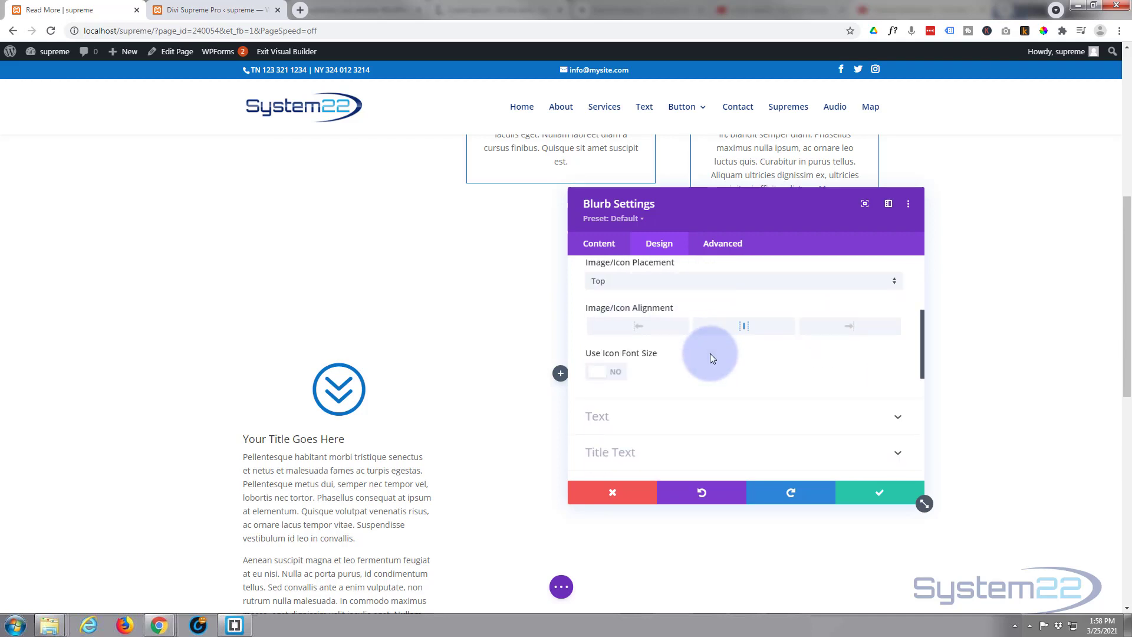
{"action": "scroll", "coordinate": [711, 358], "scroll_direction": "down", "scroll_amount": 1}
{"action": "left_click", "coordinate": [699, 363]}
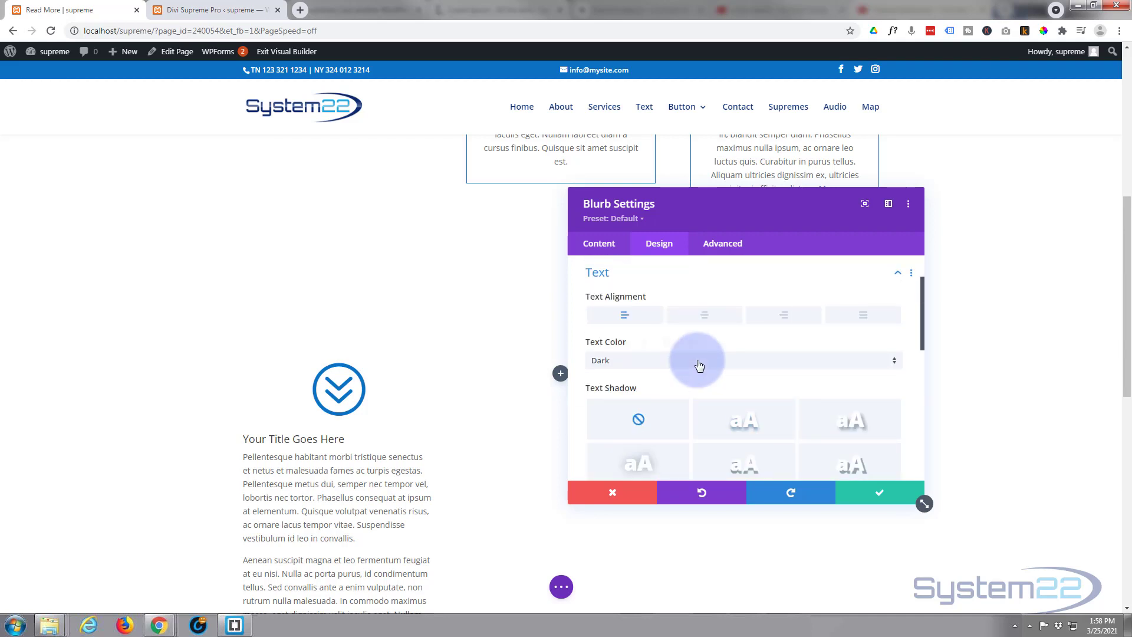
{"action": "left_click", "coordinate": [708, 315]}
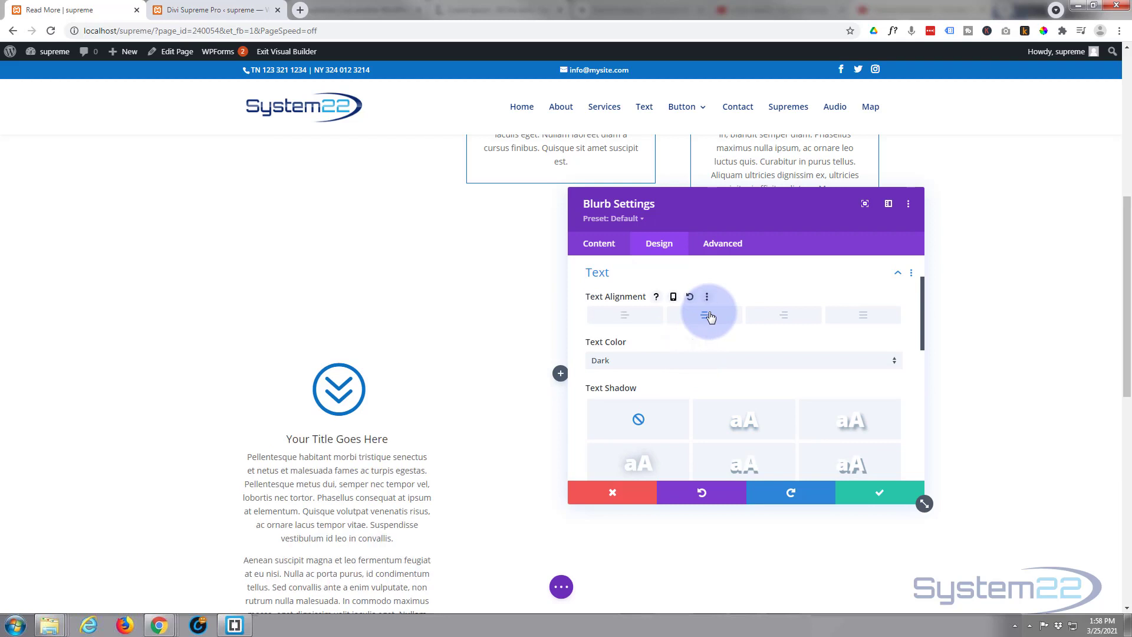
{"action": "scroll", "coordinate": [695, 341], "scroll_direction": "down", "scroll_amount": 2}
{"action": "scroll", "coordinate": [695, 345], "scroll_direction": "down", "scroll_amount": 3}
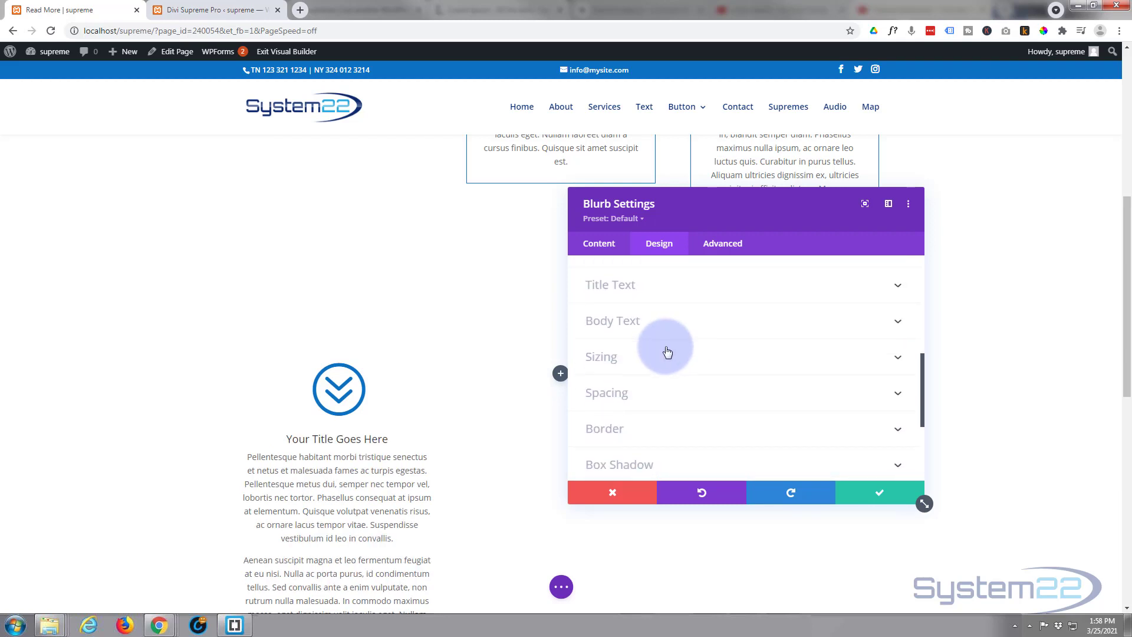
Review the title font list and keep the Title Font at Default
{"action": "left_click", "coordinate": [678, 290]}
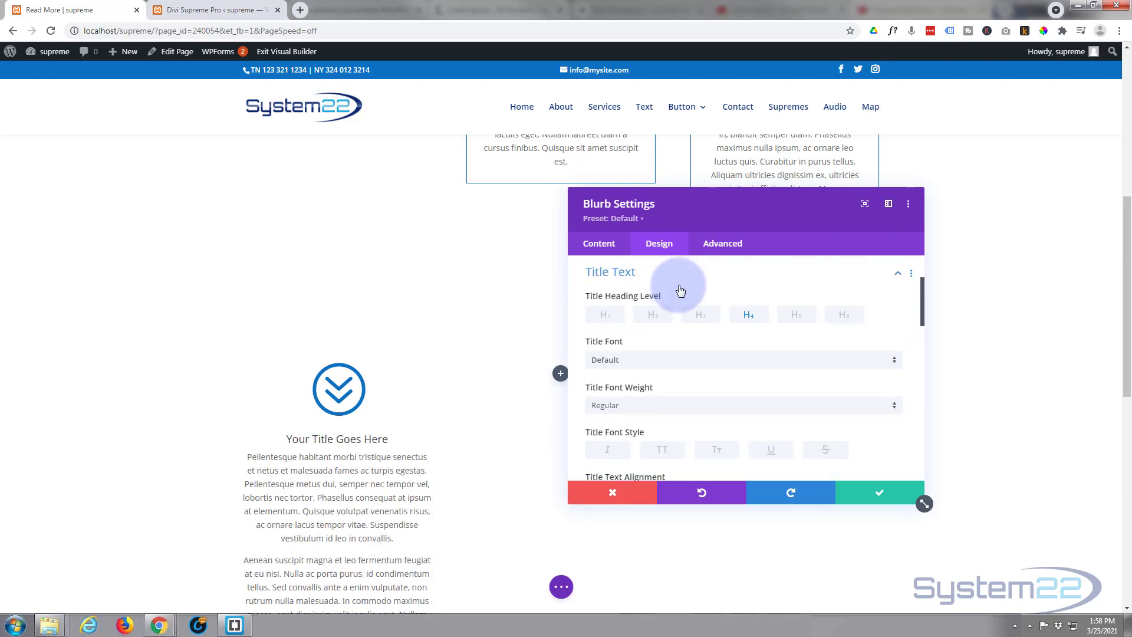
{"action": "left_click", "coordinate": [652, 361]}
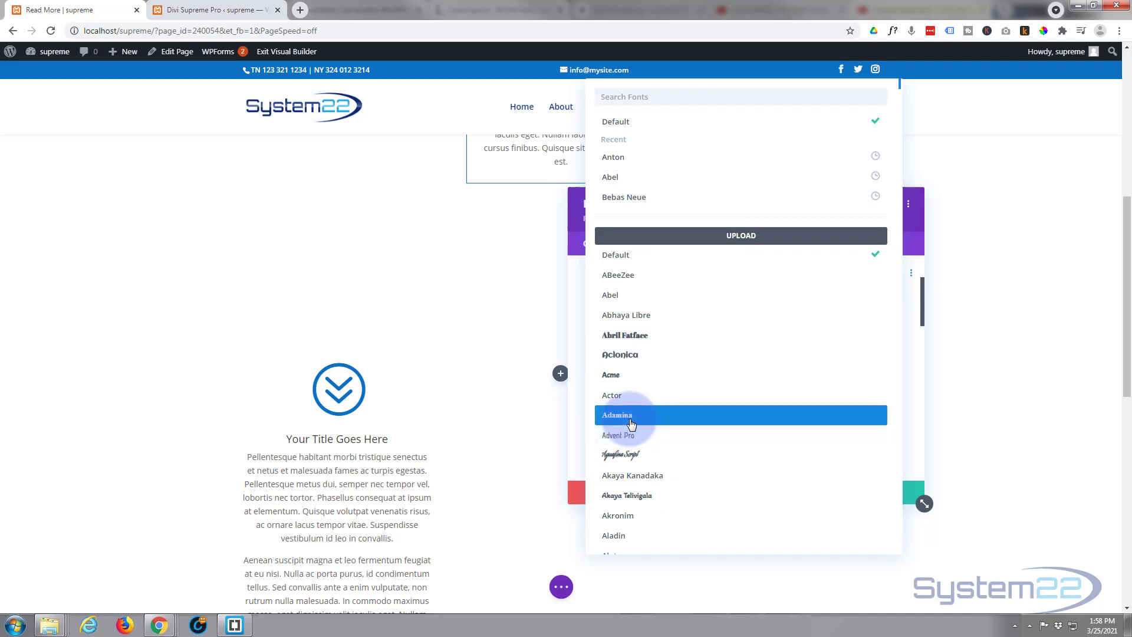
{"action": "left_click", "coordinate": [624, 126]}
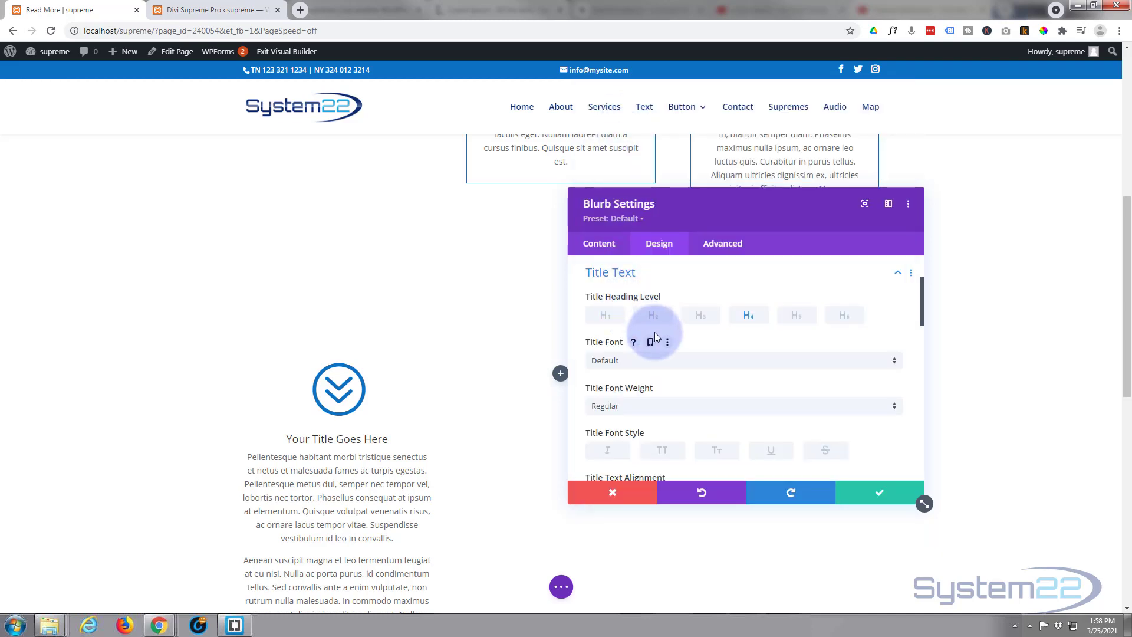
{"action": "scroll", "coordinate": [655, 337], "scroll_direction": "down", "scroll_amount": 1}
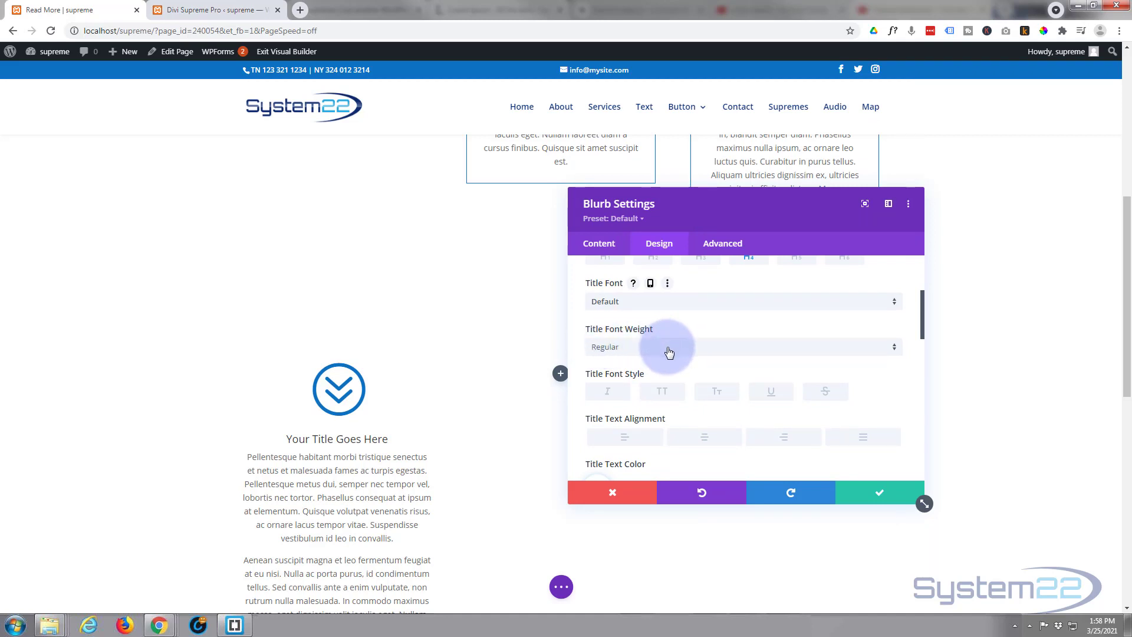
{"action": "scroll", "coordinate": [669, 352], "scroll_direction": "down", "scroll_amount": 1}
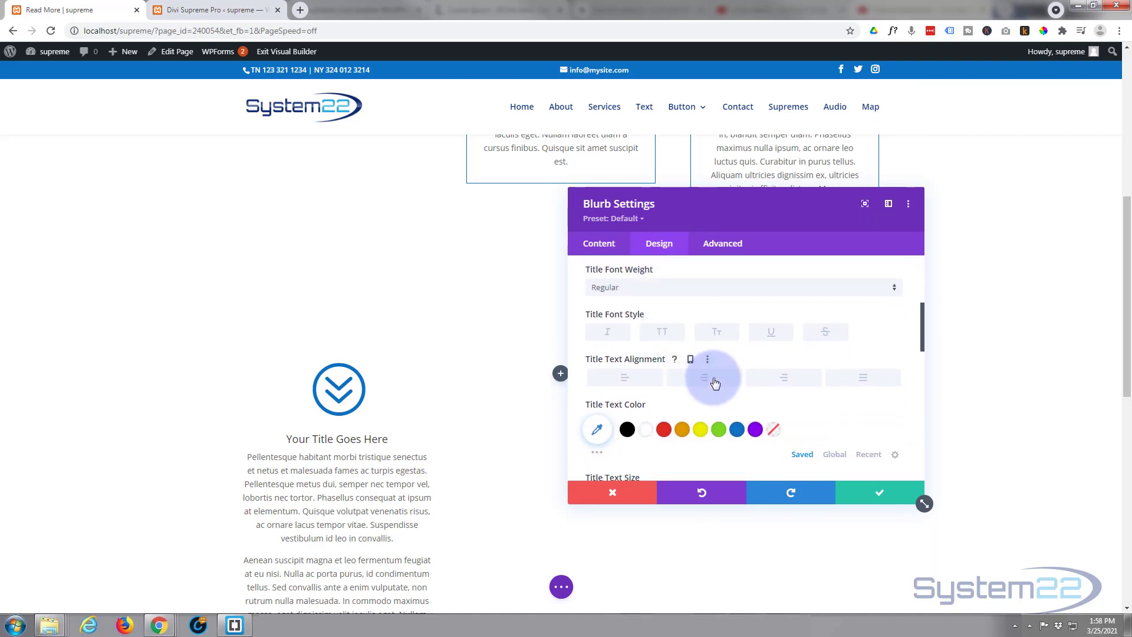
{"action": "scroll", "coordinate": [714, 382], "scroll_direction": "down", "scroll_amount": 1}
{"action": "scroll", "coordinate": [707, 400], "scroll_direction": "down", "scroll_amount": 1}
{"action": "scroll", "coordinate": [707, 403], "scroll_direction": "down", "scroll_amount": 1}
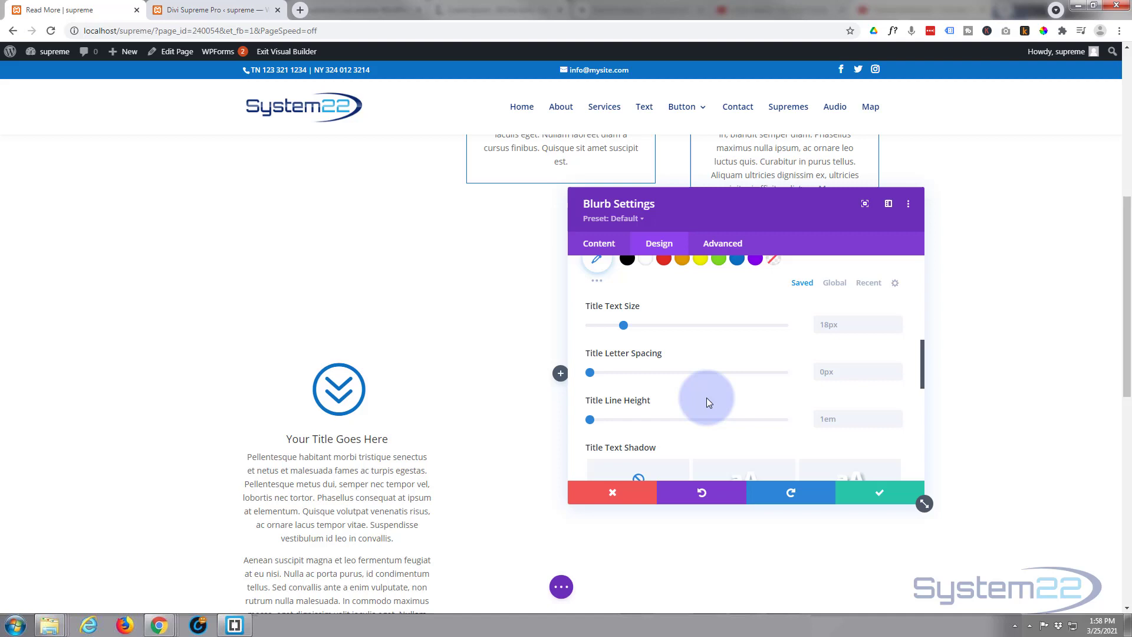
{"action": "scroll", "coordinate": [676, 407], "scroll_direction": "down", "scroll_amount": 1}
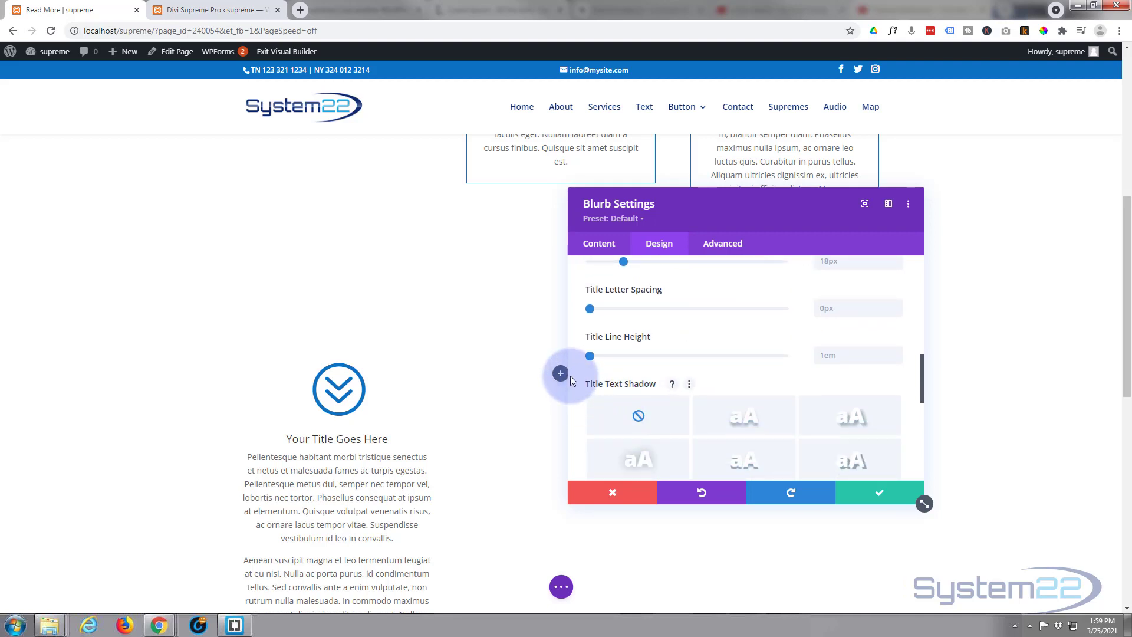
{"action": "scroll", "coordinate": [570, 376], "scroll_direction": "down", "scroll_amount": 2}
{"action": "scroll", "coordinate": [571, 376], "scroll_direction": "down", "scroll_amount": 1}
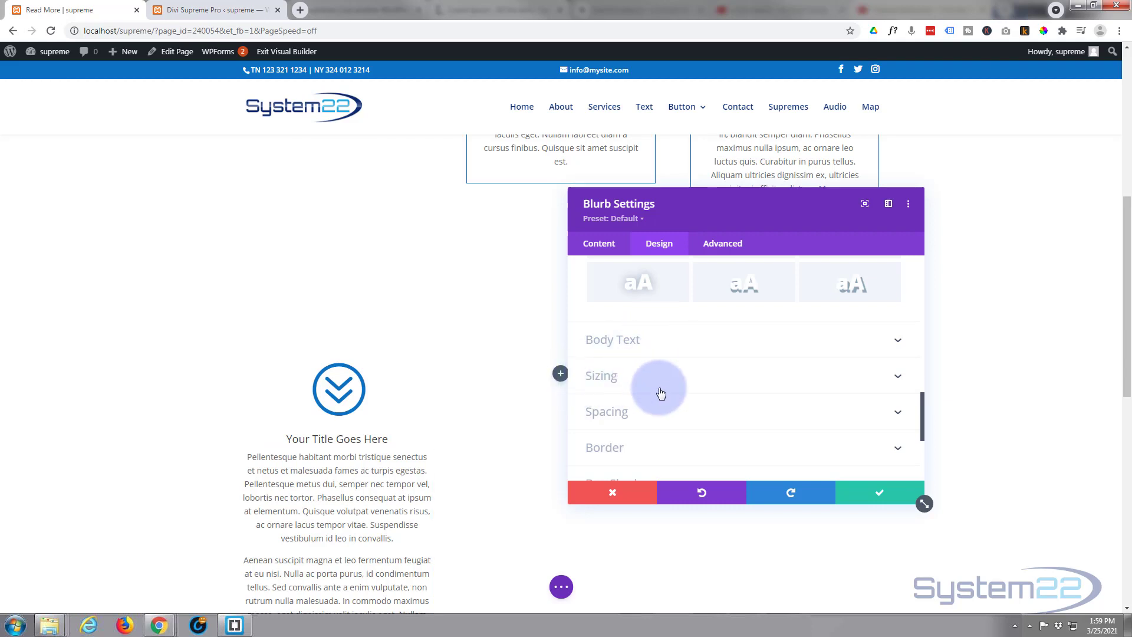
Set 25px padding on the blurb's top, bottom, left and right
{"action": "left_click", "coordinate": [664, 414]}
{"action": "scroll", "coordinate": [665, 420], "scroll_direction": "up", "scroll_amount": 1}
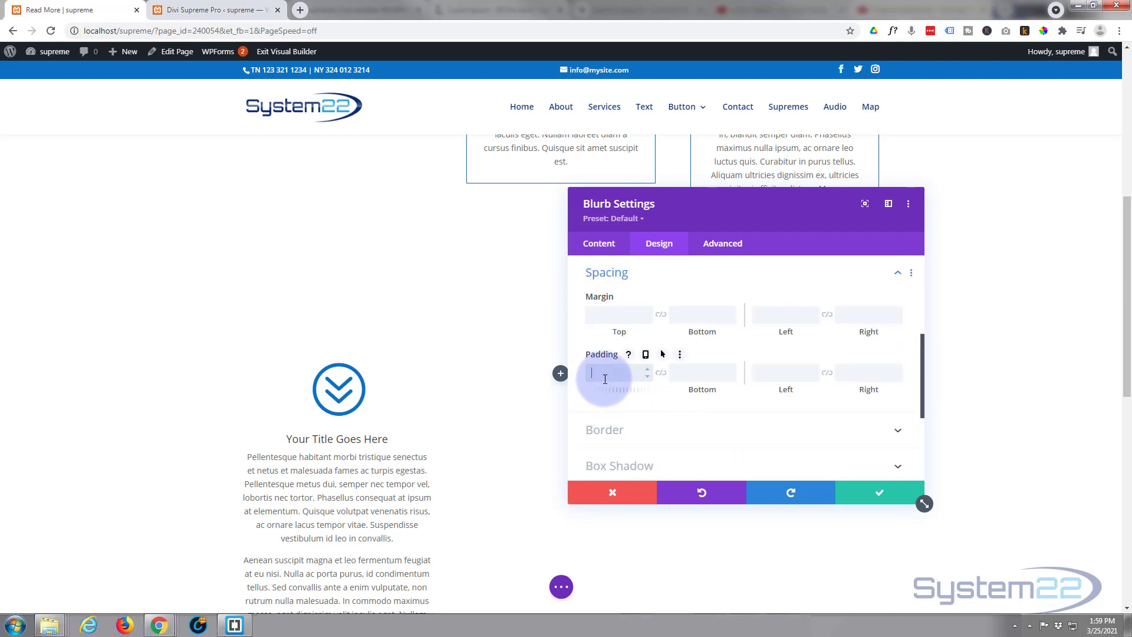
{"action": "type", "text": "25"}
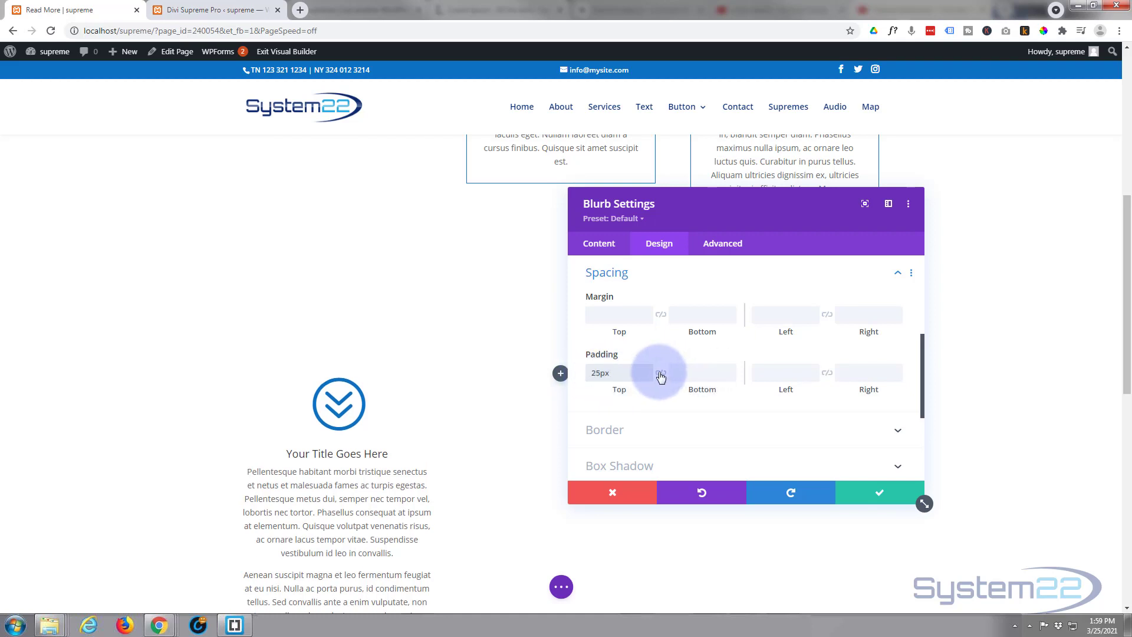
{"action": "left_click", "coordinate": [758, 372]}
{"action": "type", "text": "25"}
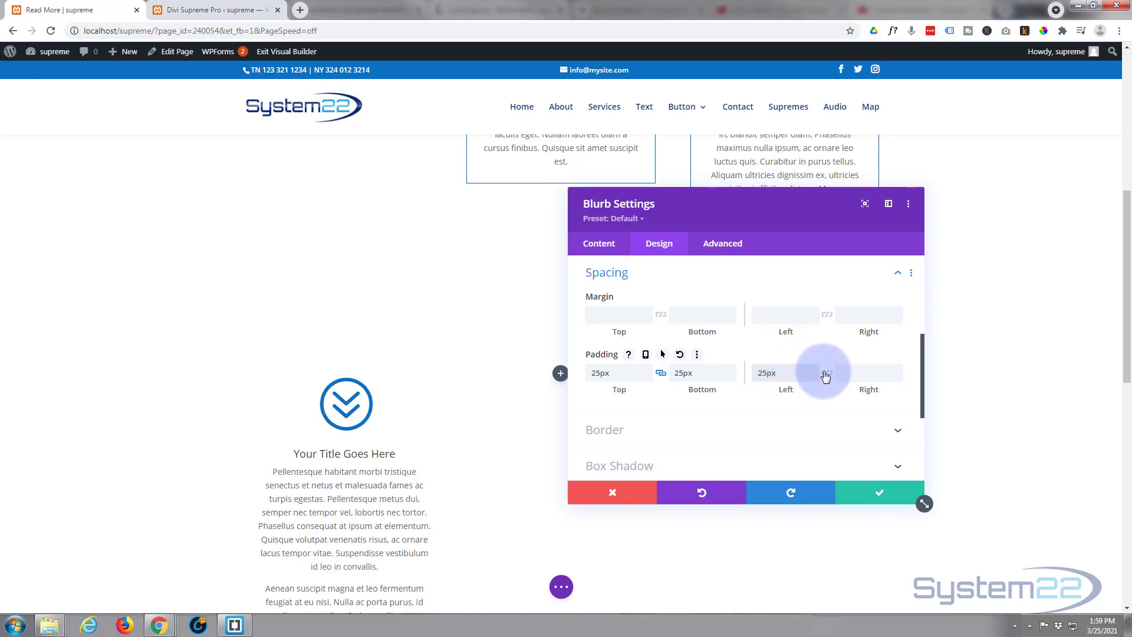
{"action": "left_click", "coordinate": [767, 387]}
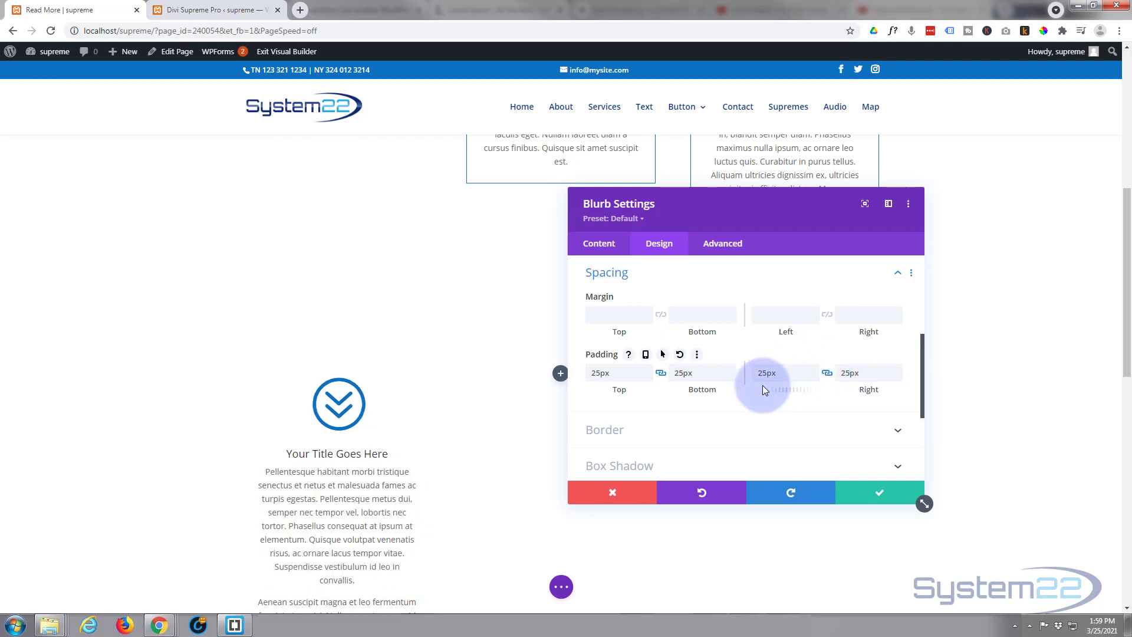
{"action": "scroll", "coordinate": [762, 385], "scroll_direction": "down", "scroll_amount": 1}
{"action": "left_click", "coordinate": [713, 382]}
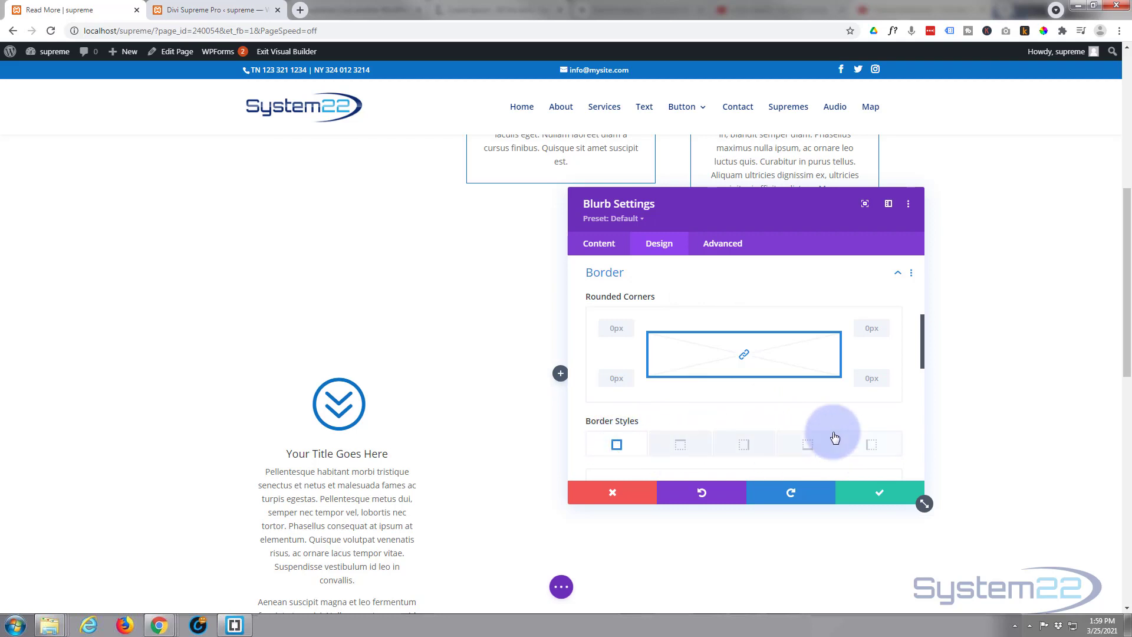
{"action": "scroll", "coordinate": [809, 409], "scroll_direction": "down", "scroll_amount": 1}
{"action": "scroll", "coordinate": [808, 408], "scroll_direction": "down", "scroll_amount": 1}
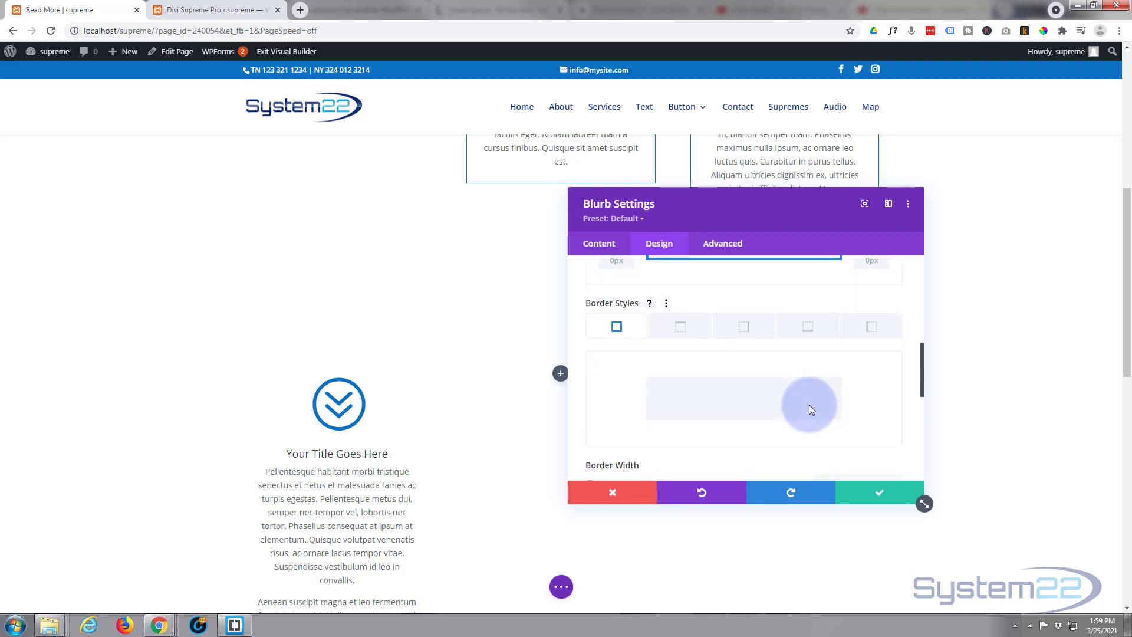
{"action": "scroll", "coordinate": [809, 408], "scroll_direction": "down", "scroll_amount": 2}
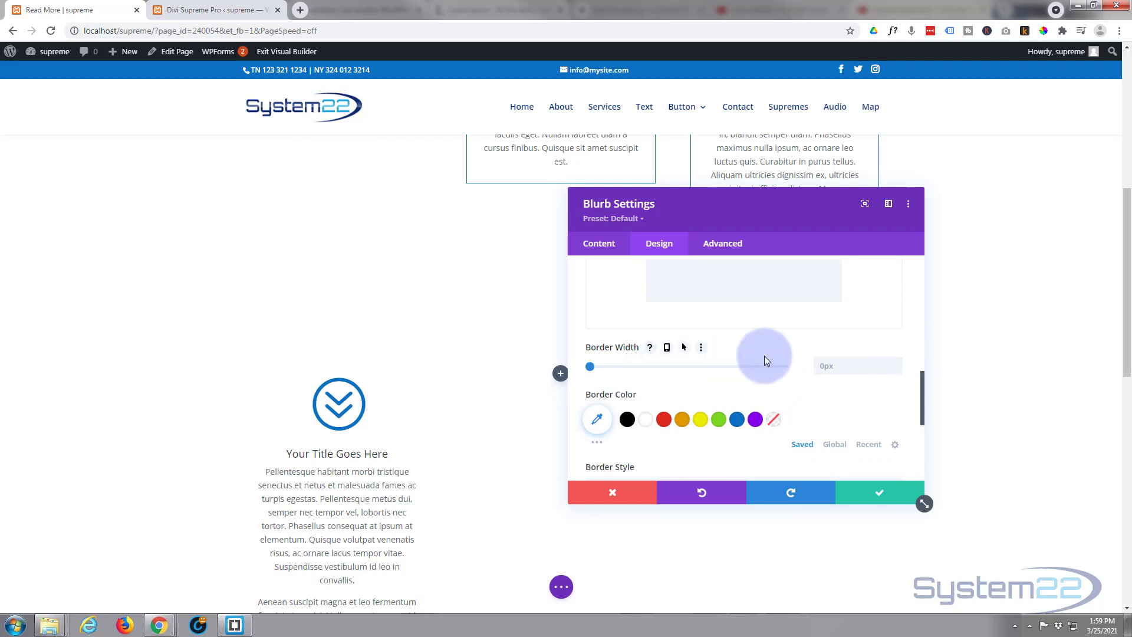
Set Border Width to 1px and Border Color to blue #0c71c3
{"action": "key", "text": "Up"}
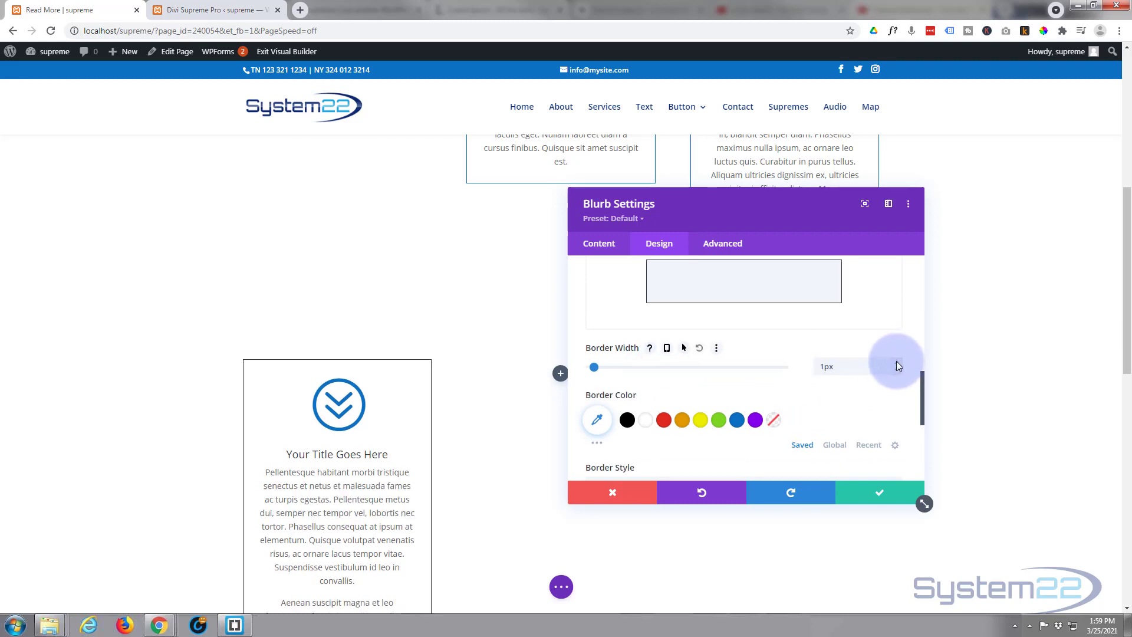
{"action": "left_click", "coordinate": [736, 419]}
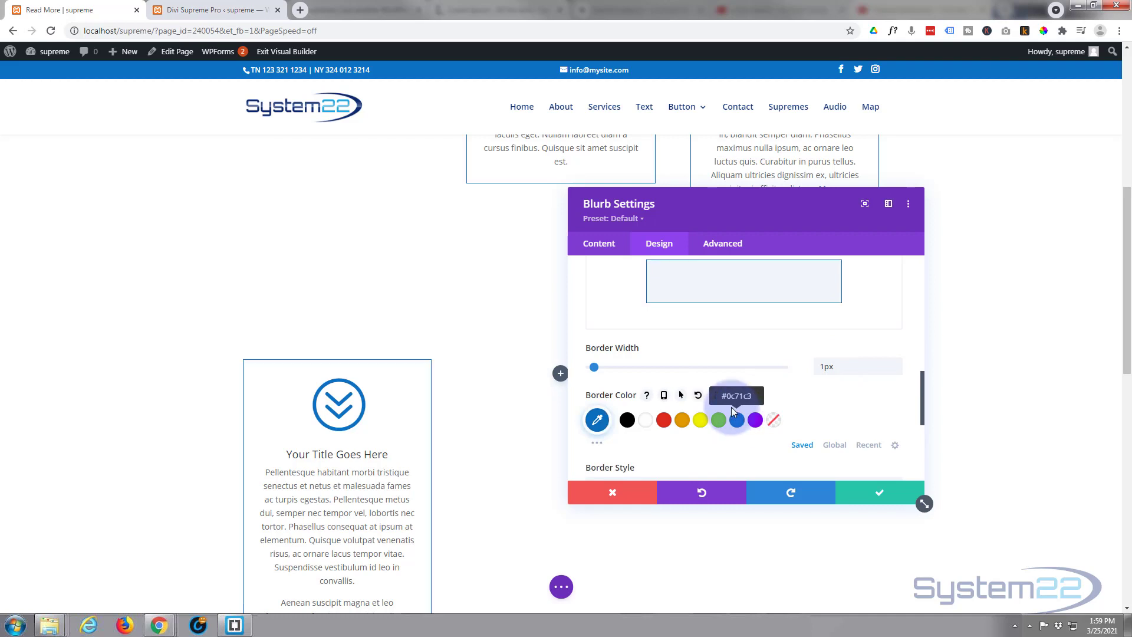
{"action": "scroll", "coordinate": [729, 403], "scroll_direction": "down", "scroll_amount": 2}
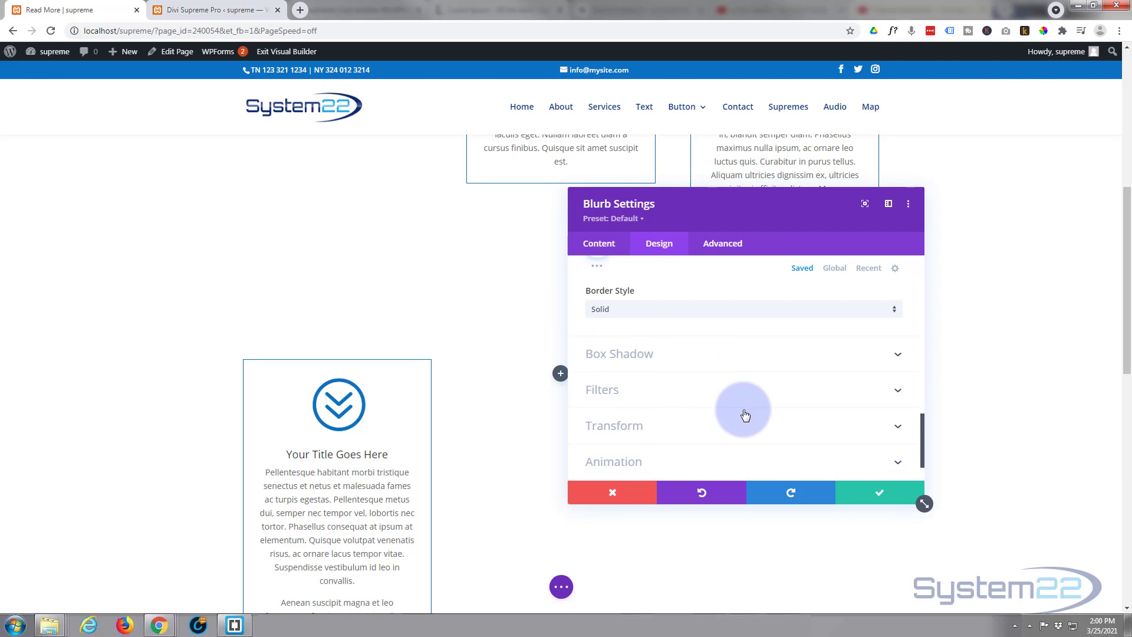
{"action": "scroll", "coordinate": [662, 468], "scroll_direction": "down", "scroll_amount": 1}
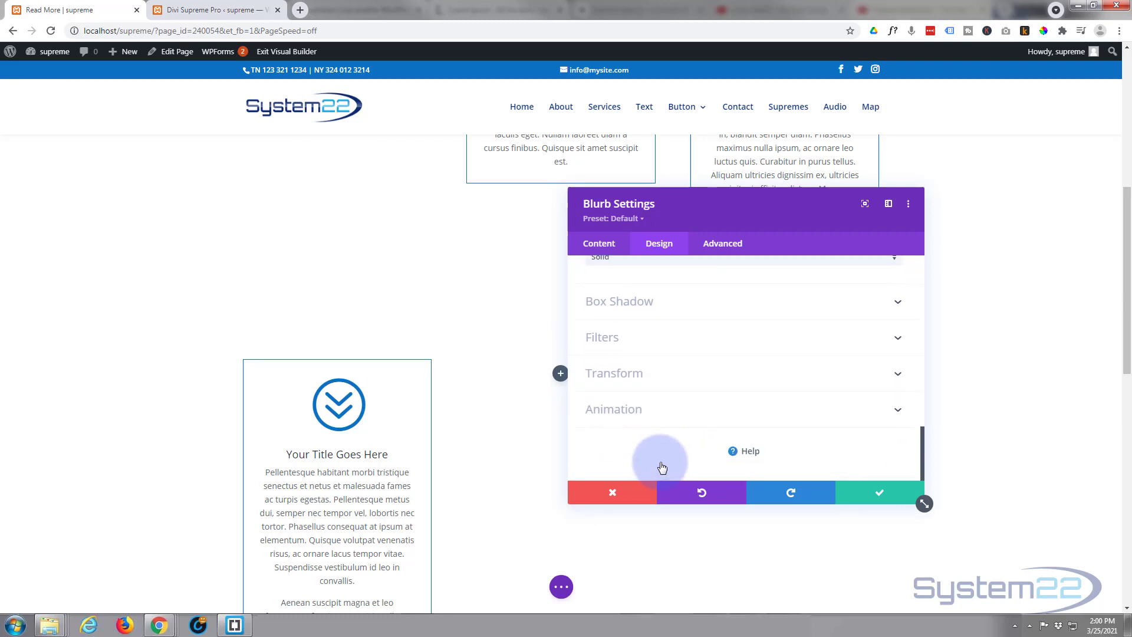
Save the blurb's border changes with the green checkmark
{"action": "left_click", "coordinate": [880, 496]}
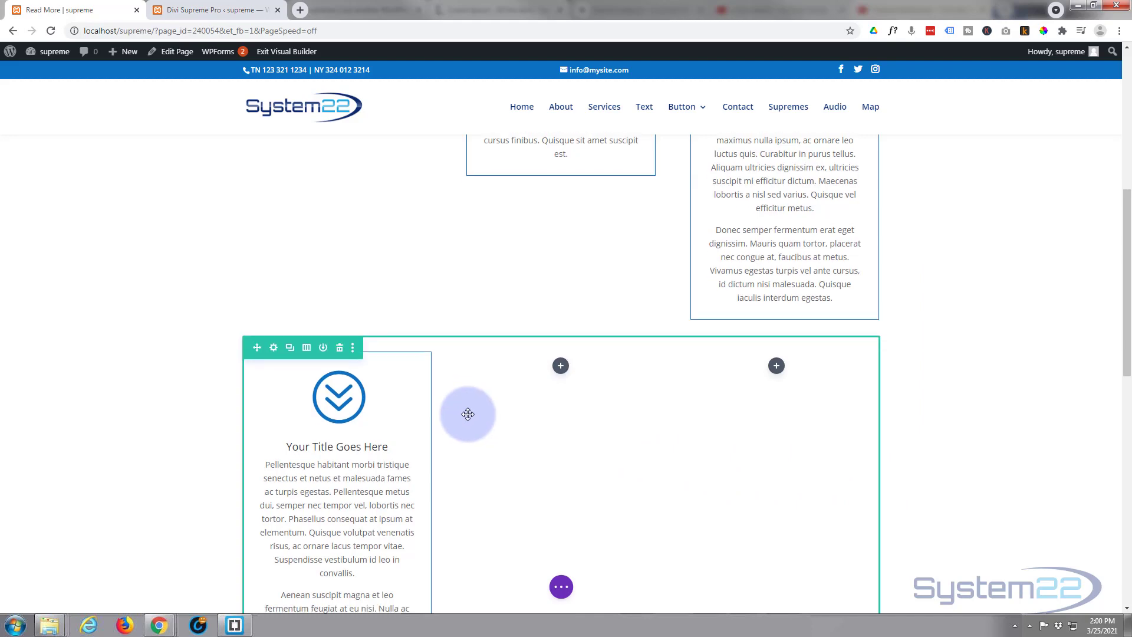
{"action": "scroll", "coordinate": [468, 415], "scroll_direction": "down", "scroll_amount": 2}
{"action": "scroll", "coordinate": [468, 414], "scroll_direction": "down", "scroll_amount": 1}
{"action": "scroll", "coordinate": [467, 414], "scroll_direction": "down", "scroll_amount": 2}
{"action": "scroll", "coordinate": [467, 414], "scroll_direction": "down", "scroll_amount": 1}
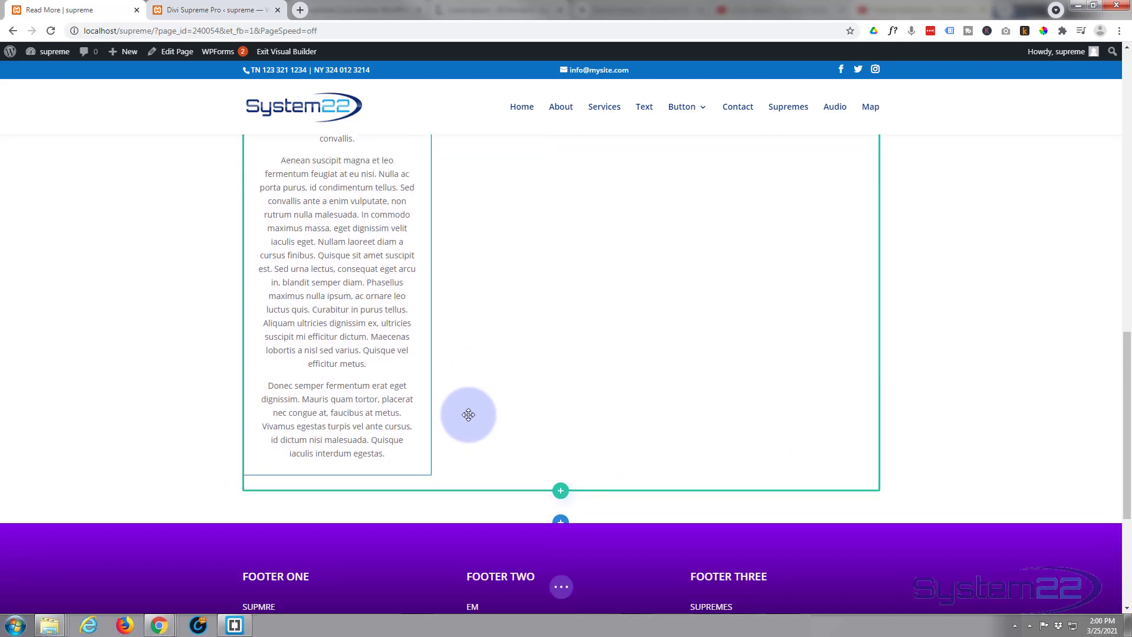
{"action": "scroll", "coordinate": [468, 413], "scroll_direction": "up", "scroll_amount": 2}
{"action": "scroll", "coordinate": [468, 414], "scroll_direction": "up", "scroll_amount": 2}
{"action": "scroll", "coordinate": [467, 414], "scroll_direction": "up", "scroll_amount": 1}
{"action": "scroll", "coordinate": [467, 414], "scroll_direction": "down", "scroll_amount": 1}
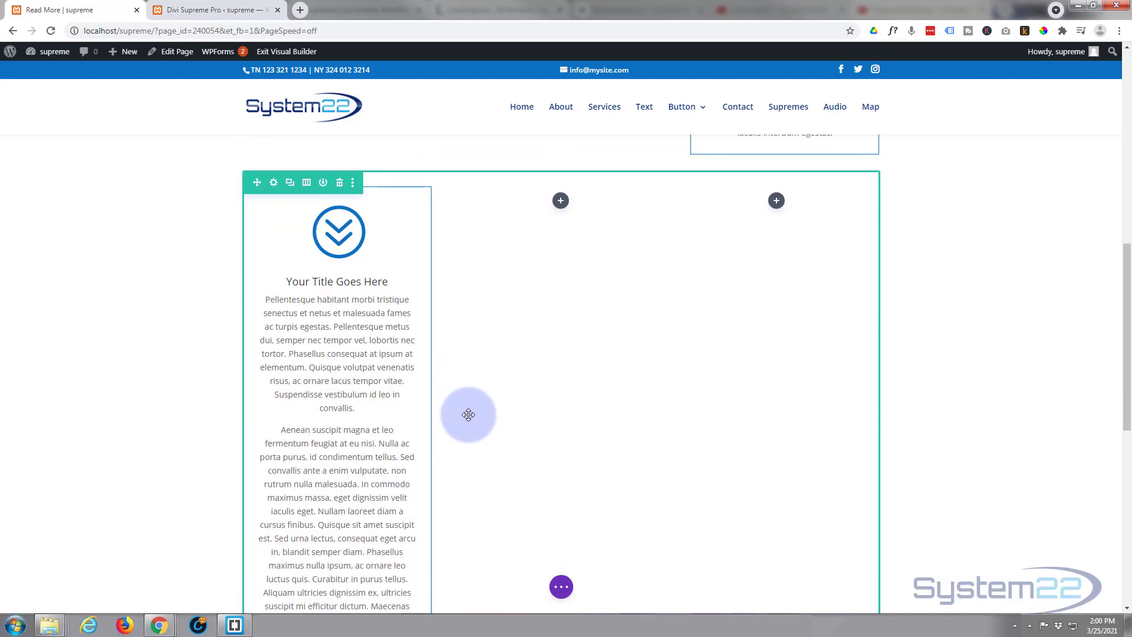
{"action": "scroll", "coordinate": [467, 414], "scroll_direction": "down", "scroll_amount": 1}
{"action": "scroll", "coordinate": [468, 414], "scroll_direction": "down", "scroll_amount": 2}
{"action": "scroll", "coordinate": [468, 415], "scroll_direction": "up", "scroll_amount": 1}
{"action": "scroll", "coordinate": [468, 414], "scroll_direction": "up", "scroll_amount": 2}
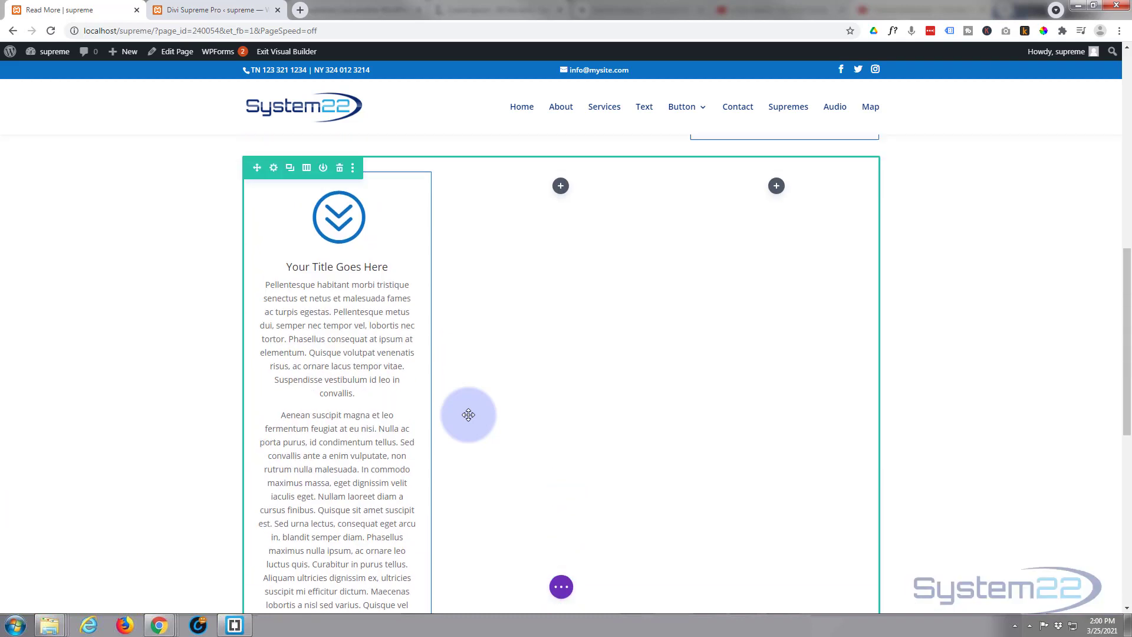
{"action": "scroll", "coordinate": [468, 415], "scroll_direction": "up", "scroll_amount": 1}
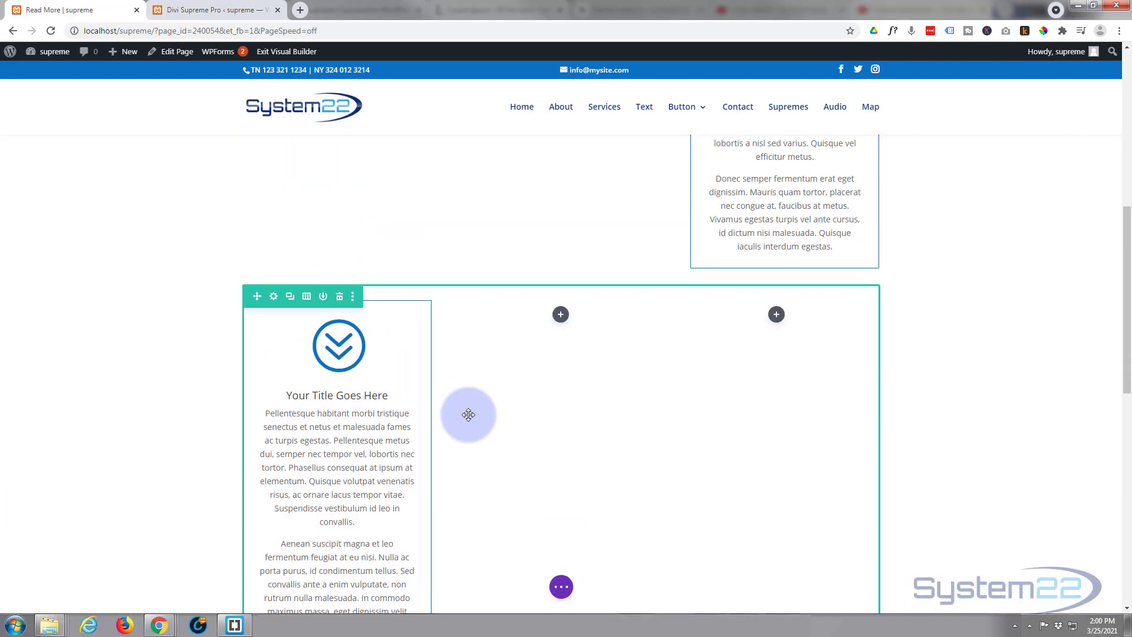
{"action": "mouse_move", "coordinate": [339, 217]}
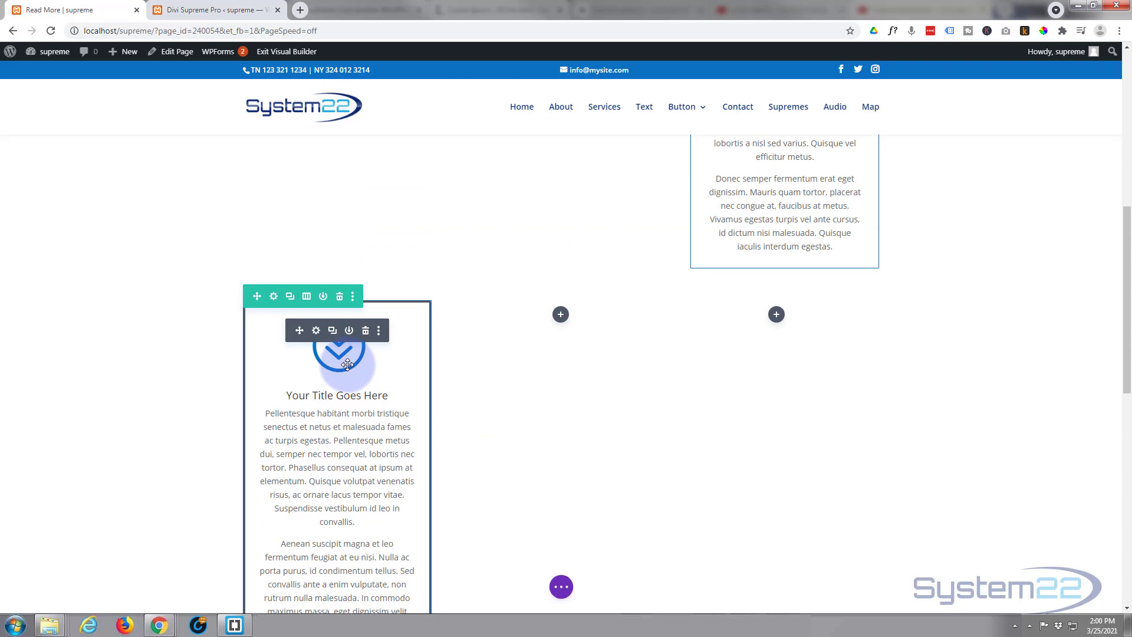
{"action": "left_click", "coordinate": [316, 330]}
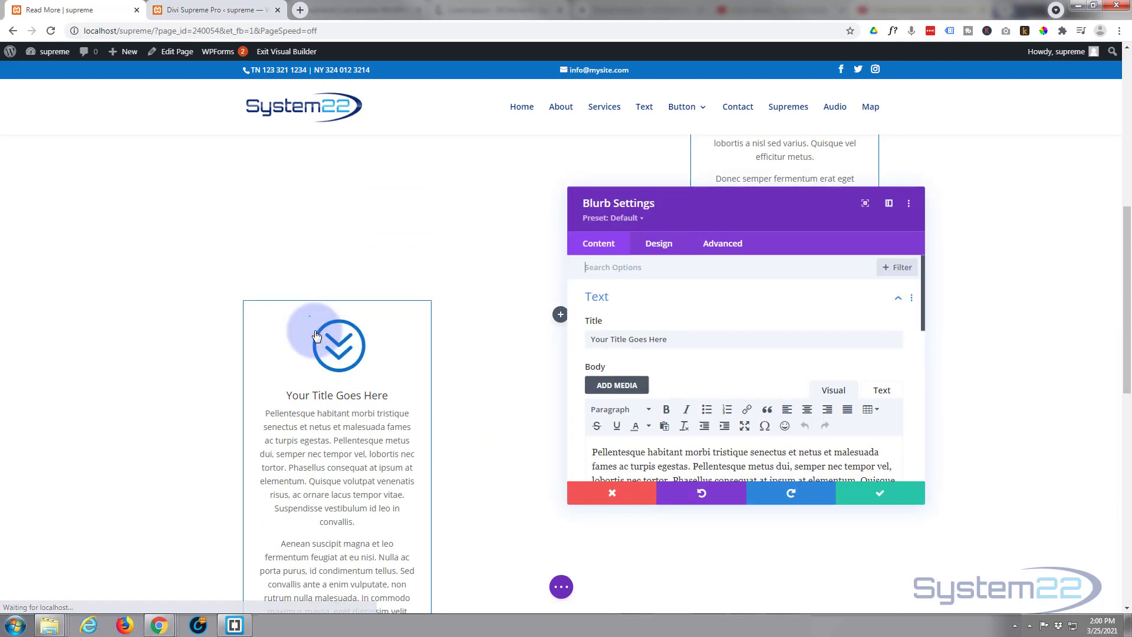
{"action": "left_click", "coordinate": [186, 10]}
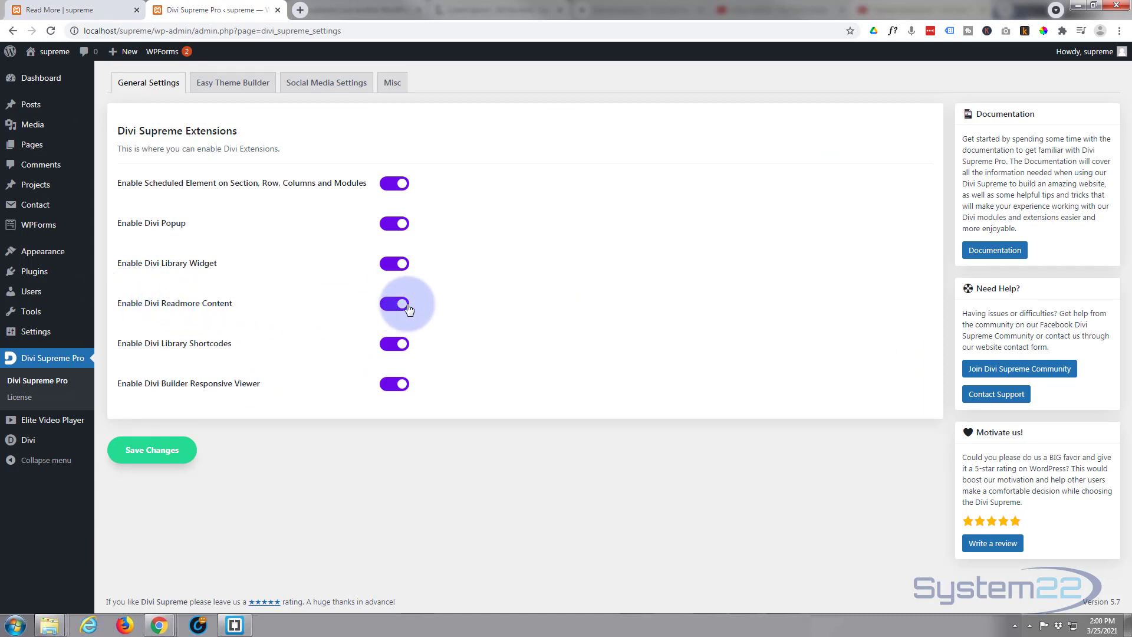
{"action": "left_click", "coordinate": [97, 10]}
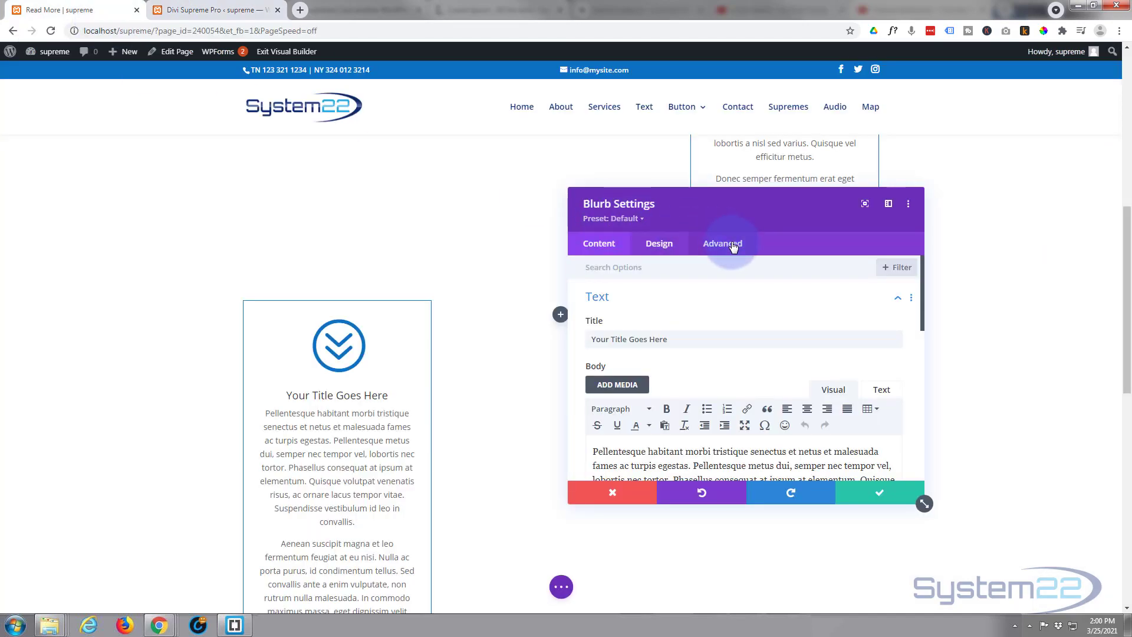
Under Advanced > Visibility, toggle Use Read More to YES for the blurb
{"action": "left_click", "coordinate": [732, 248]}
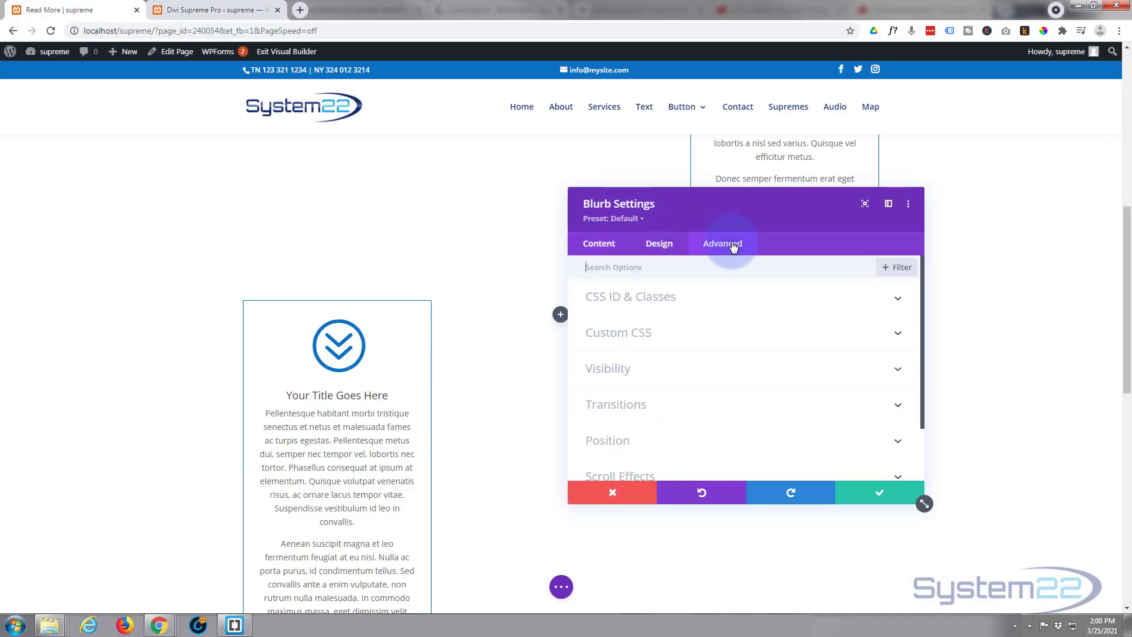
{"action": "left_click", "coordinate": [720, 369]}
{"action": "scroll", "coordinate": [721, 369], "scroll_direction": "down", "scroll_amount": 1}
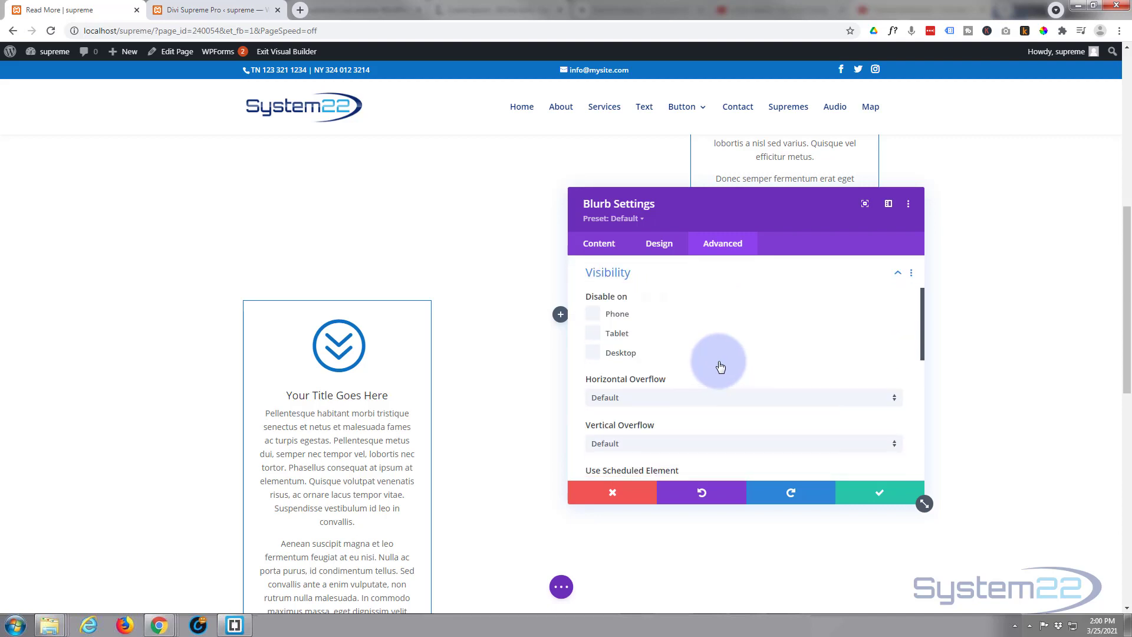
{"action": "scroll", "coordinate": [718, 365], "scroll_direction": "down", "scroll_amount": 2}
{"action": "scroll", "coordinate": [718, 361], "scroll_direction": "down", "scroll_amount": 1}
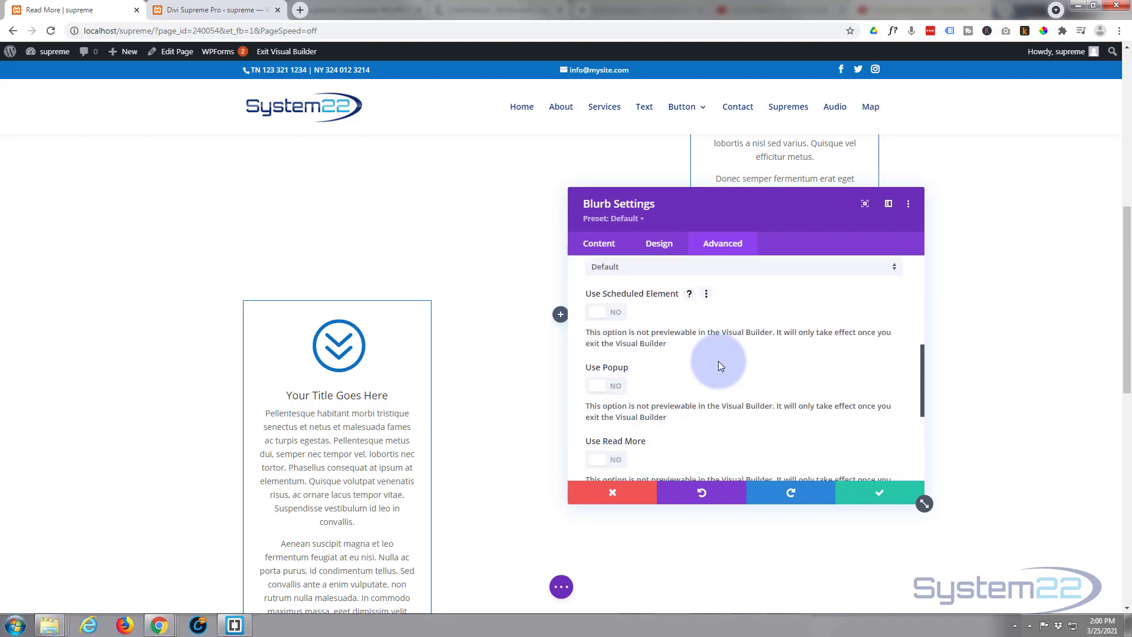
{"action": "scroll", "coordinate": [680, 385], "scroll_direction": "down", "scroll_amount": 1}
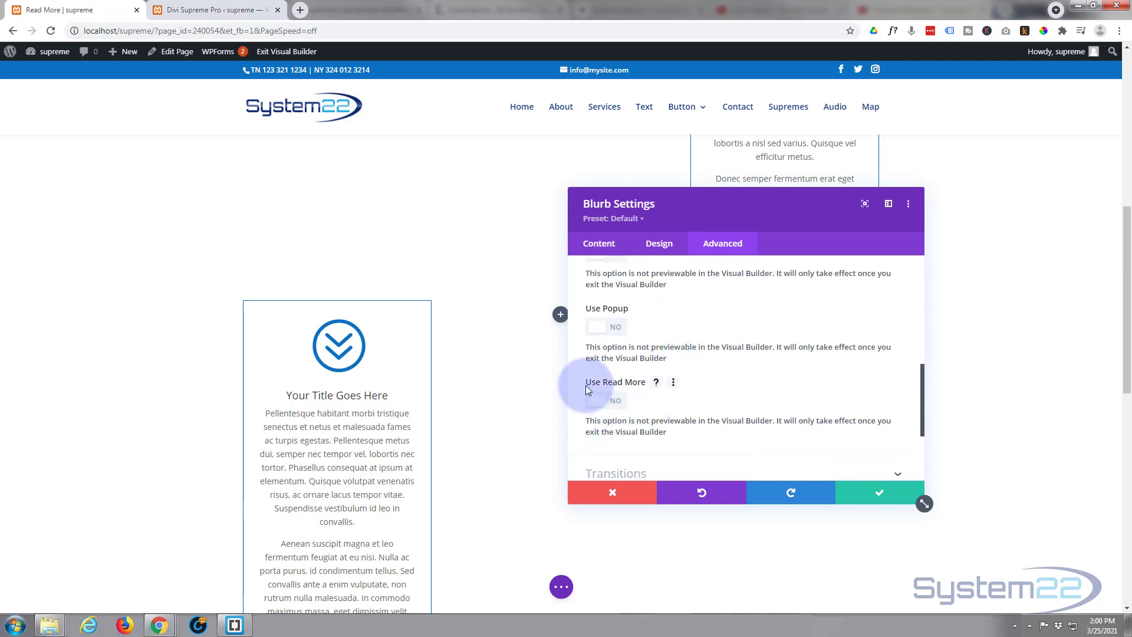
{"action": "left_click", "coordinate": [619, 402]}
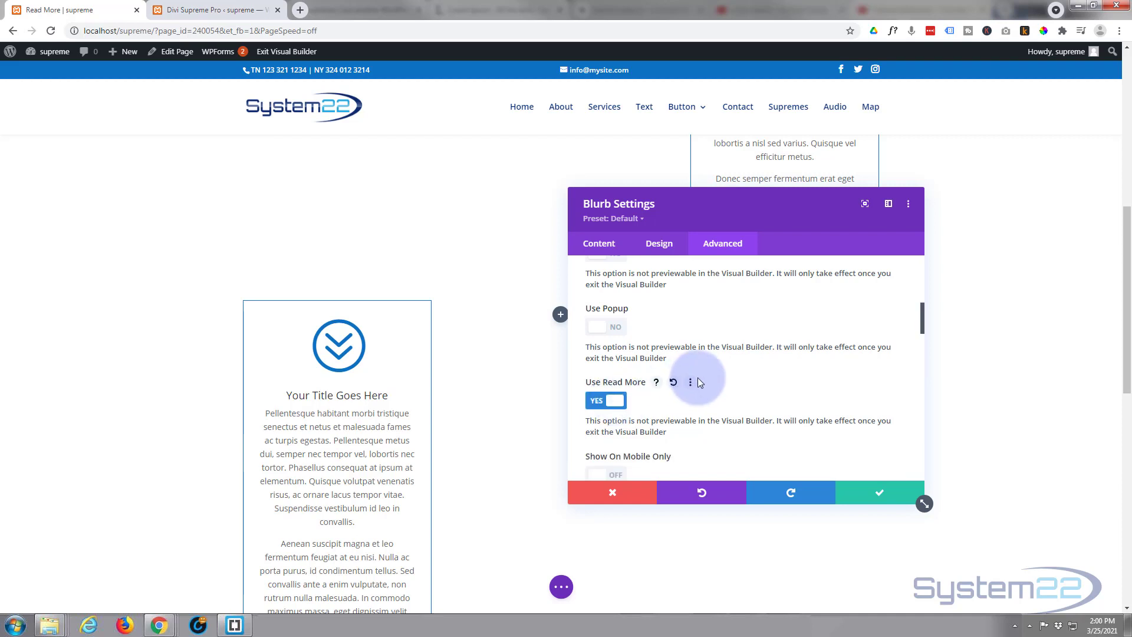
{"action": "scroll", "coordinate": [698, 378], "scroll_direction": "down", "scroll_amount": 2}
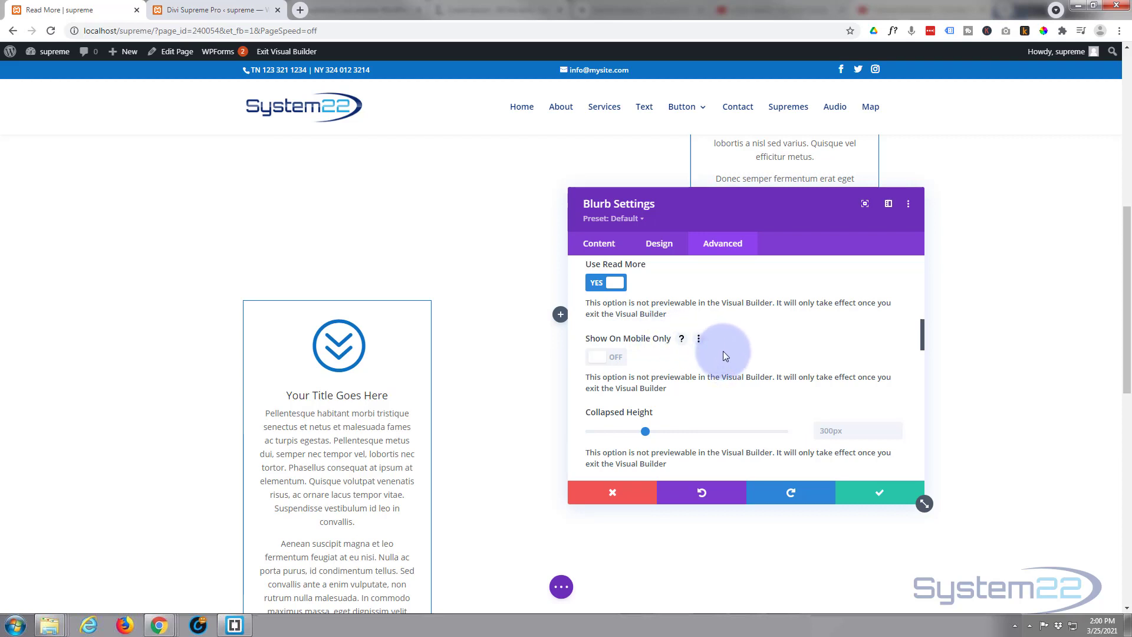
{"action": "scroll", "coordinate": [723, 352], "scroll_direction": "down", "scroll_amount": 1}
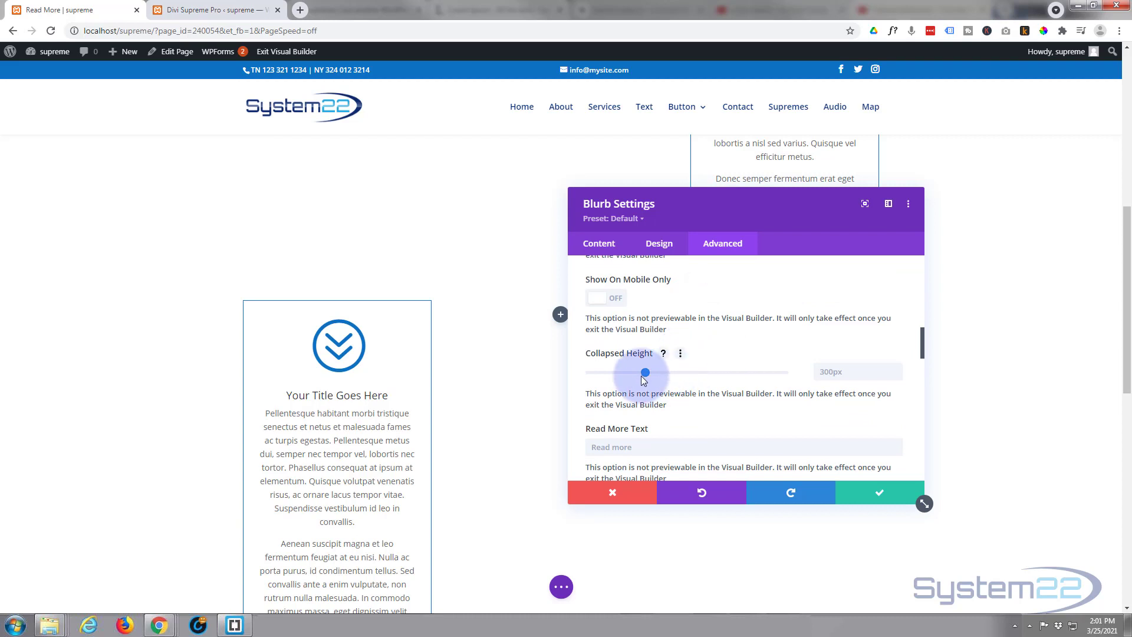
Try adjusting Collapsed Height, leave it at 300px, and review the Read more/Close text options
{"action": "left_click", "coordinate": [831, 371]}
{"action": "type", "text": "400"}
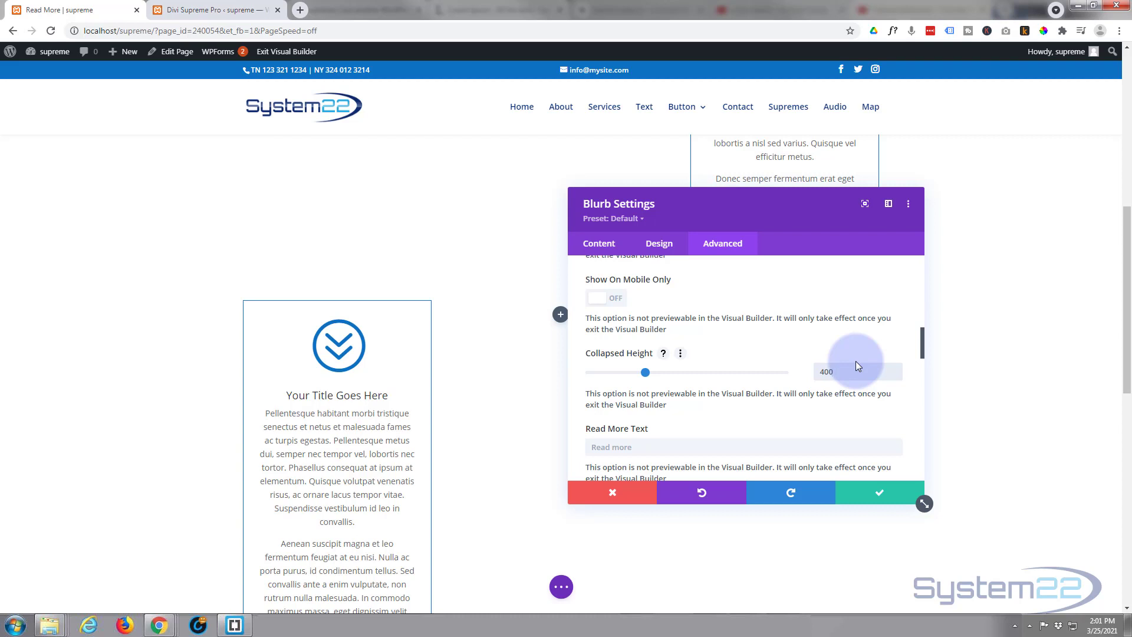
{"action": "type", "text": "px"}
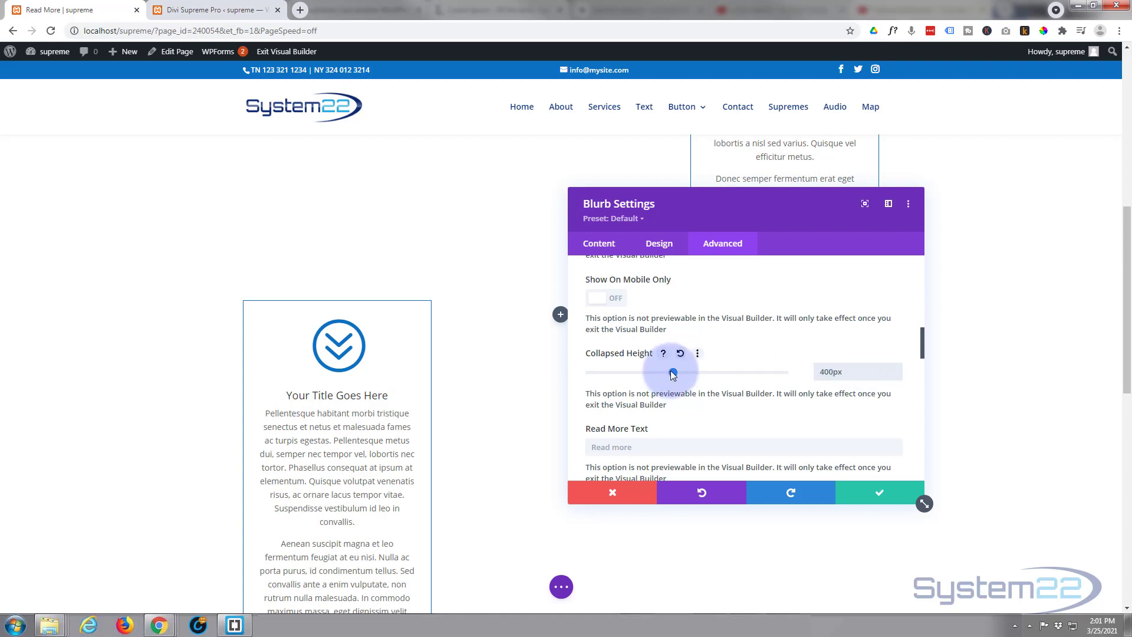
{"action": "left_click_drag", "start_coordinate": [671, 371], "coordinate": [657, 370]}
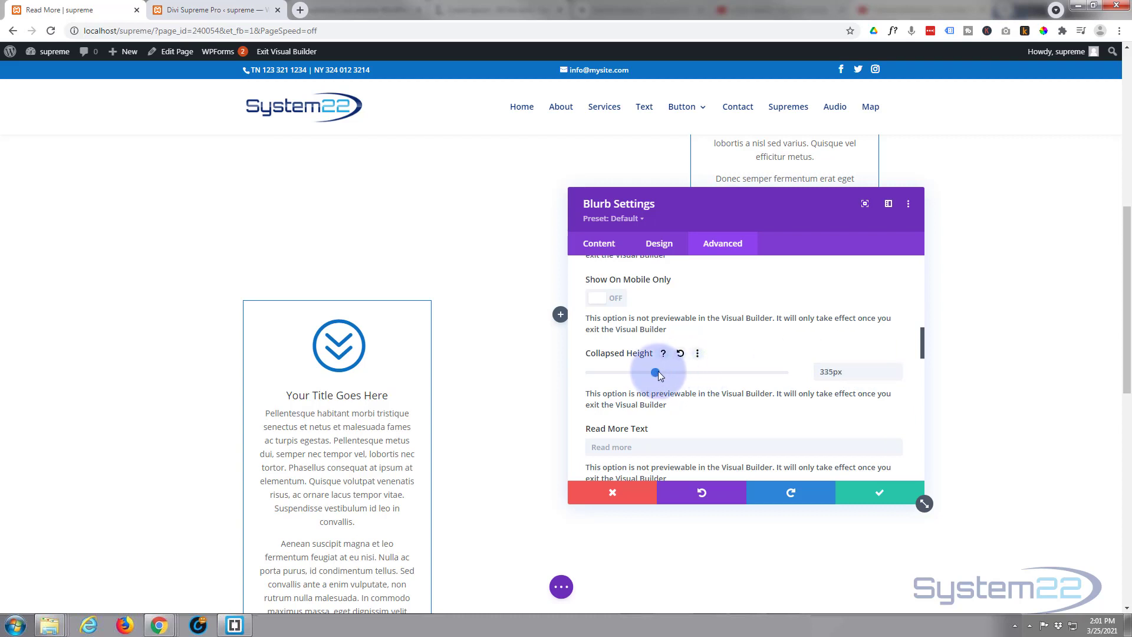
{"action": "left_click", "coordinate": [897, 374]}
{"action": "left_click_drag", "start_coordinate": [816, 372], "coordinate": [832, 370]}
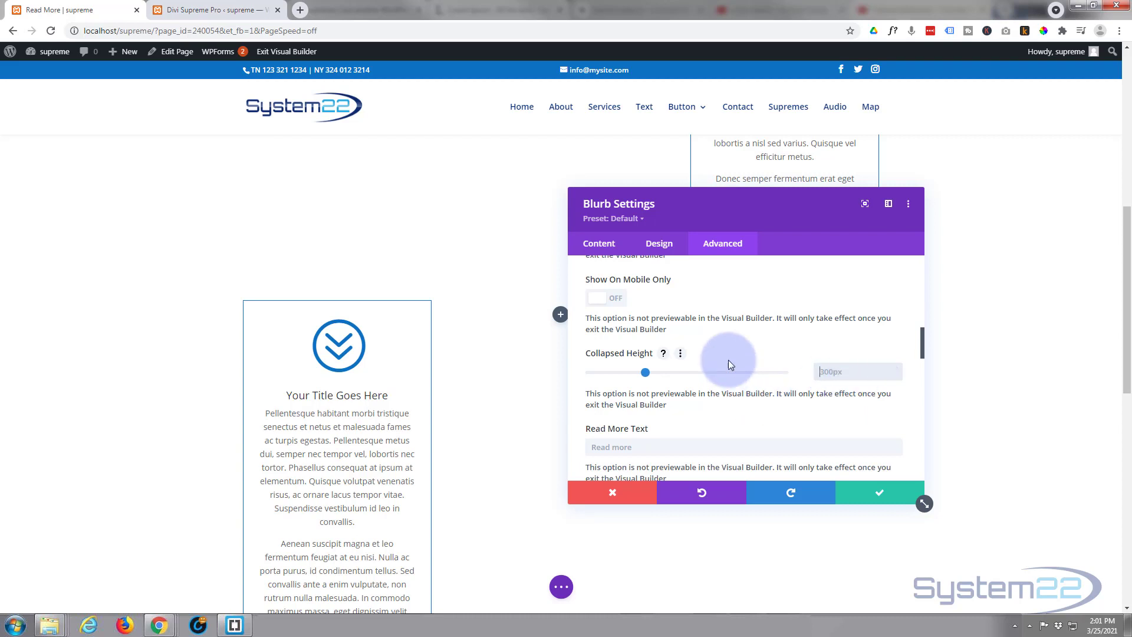
{"action": "scroll", "coordinate": [728, 356], "scroll_direction": "down", "scroll_amount": 1}
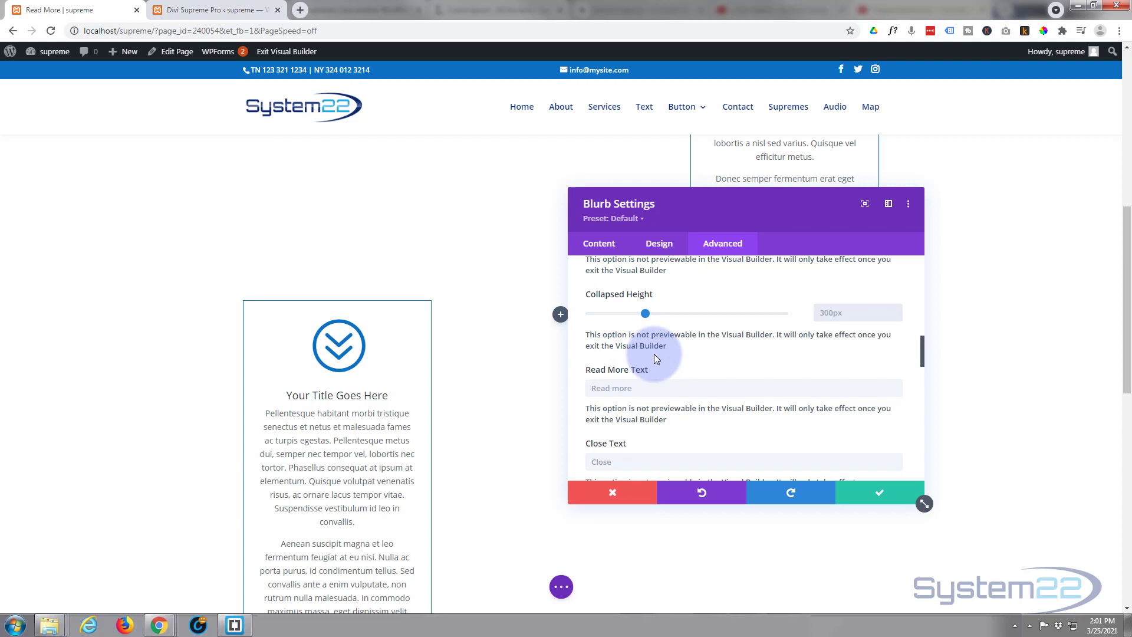
{"action": "mouse_move", "coordinate": [616, 428]}
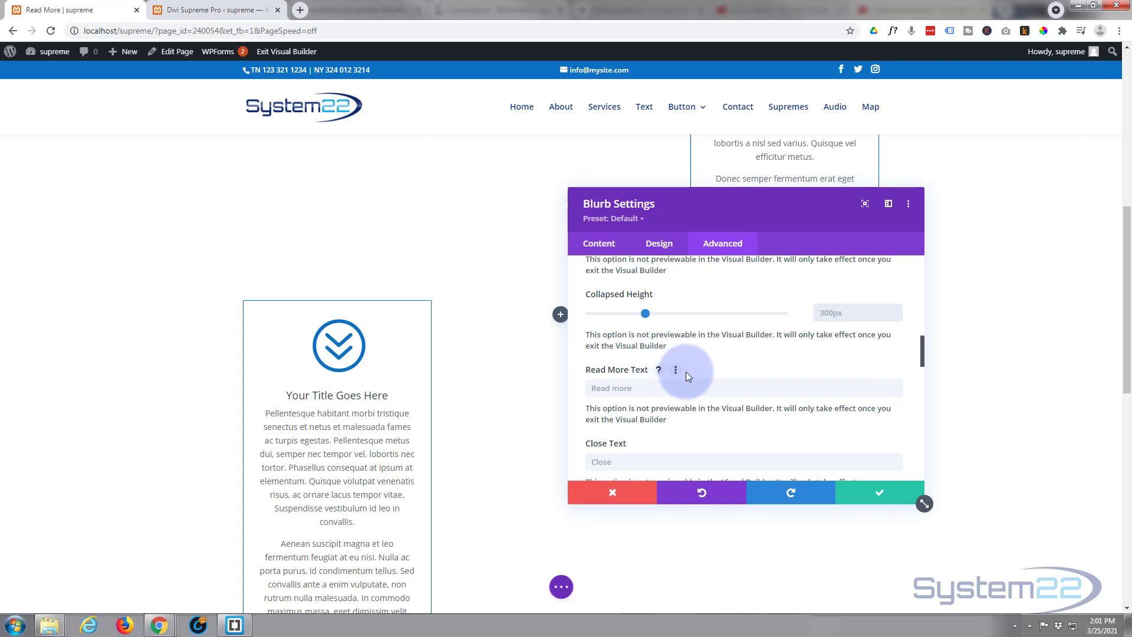
{"action": "scroll", "coordinate": [685, 372], "scroll_direction": "down", "scroll_amount": 1}
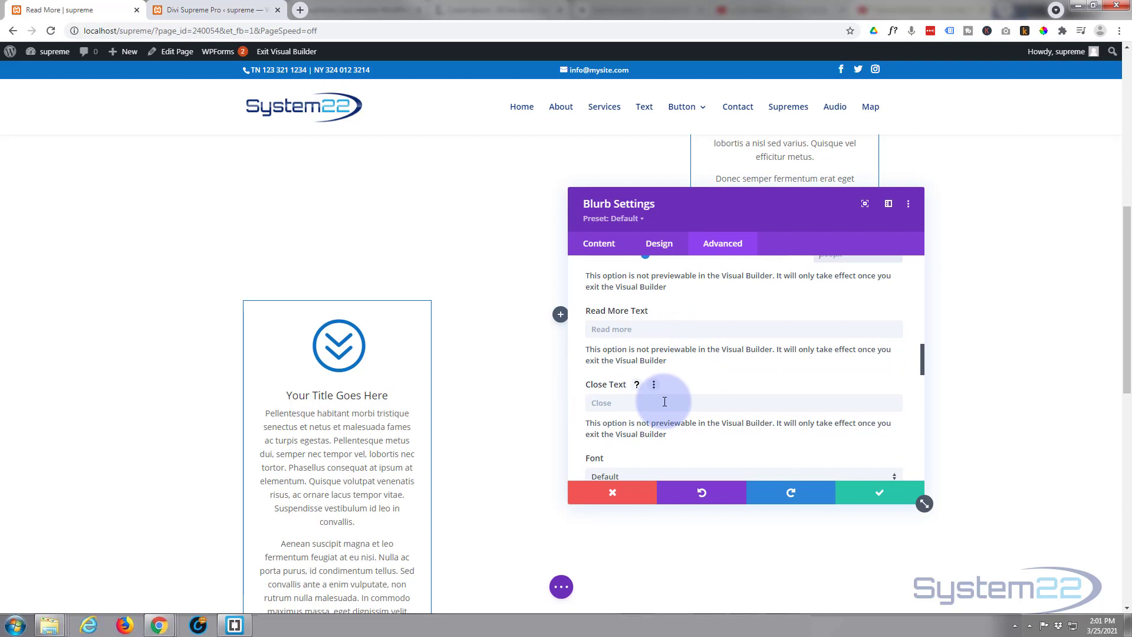
{"action": "left_click", "coordinate": [627, 401]}
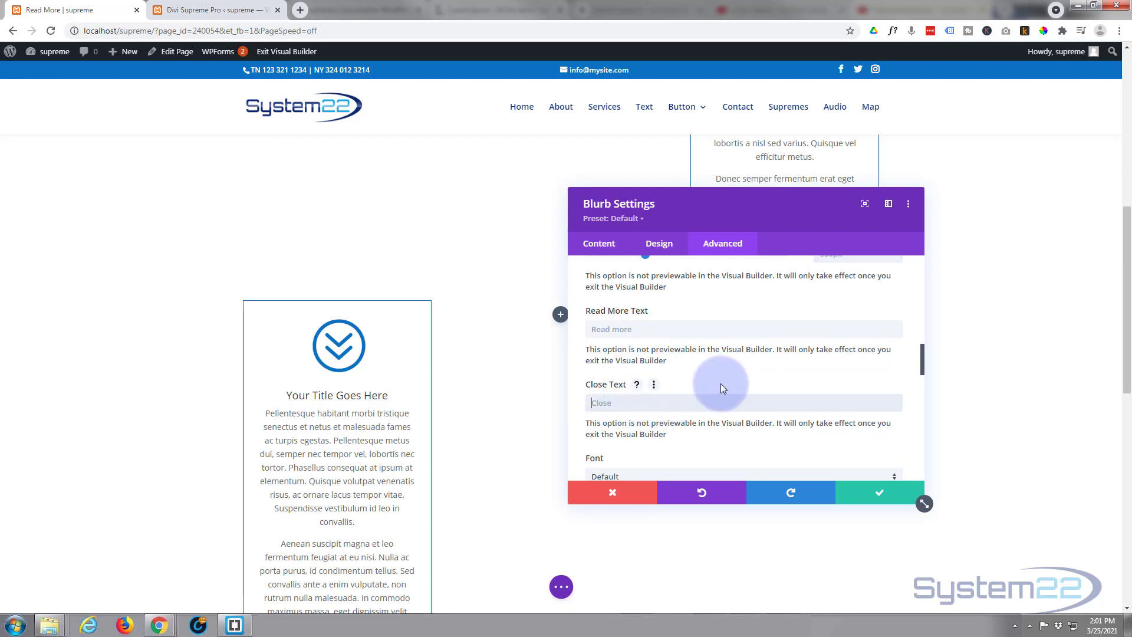
{"action": "scroll", "coordinate": [720, 382], "scroll_direction": "down", "scroll_amount": 1}
{"action": "scroll", "coordinate": [720, 383], "scroll_direction": "down", "scroll_amount": 1}
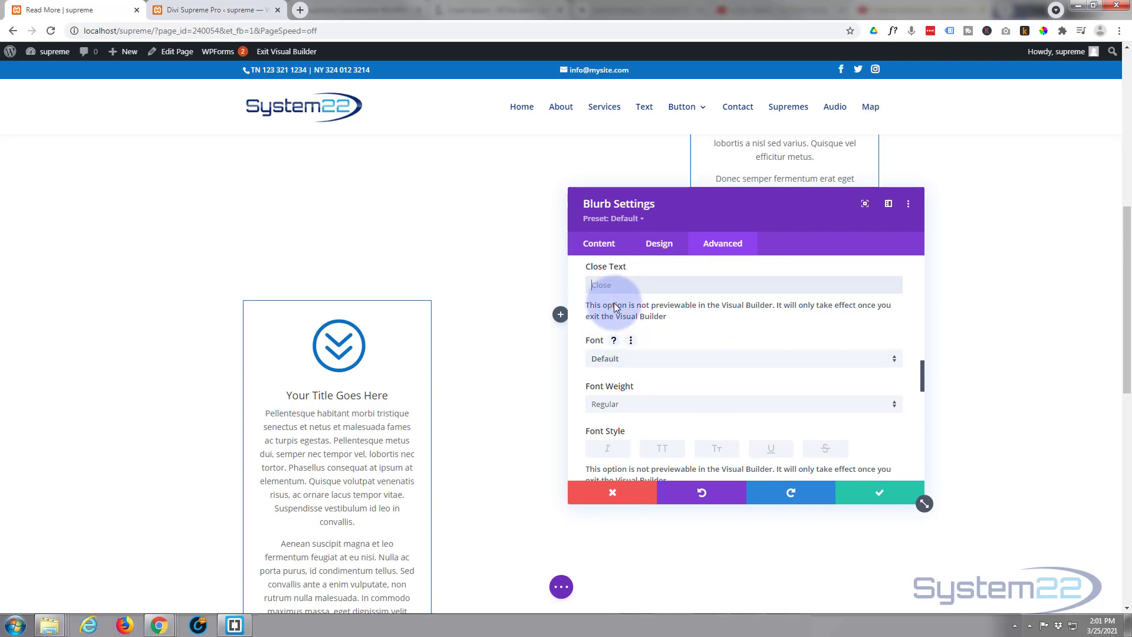
{"action": "scroll", "coordinate": [658, 365], "scroll_direction": "down", "scroll_amount": 1}
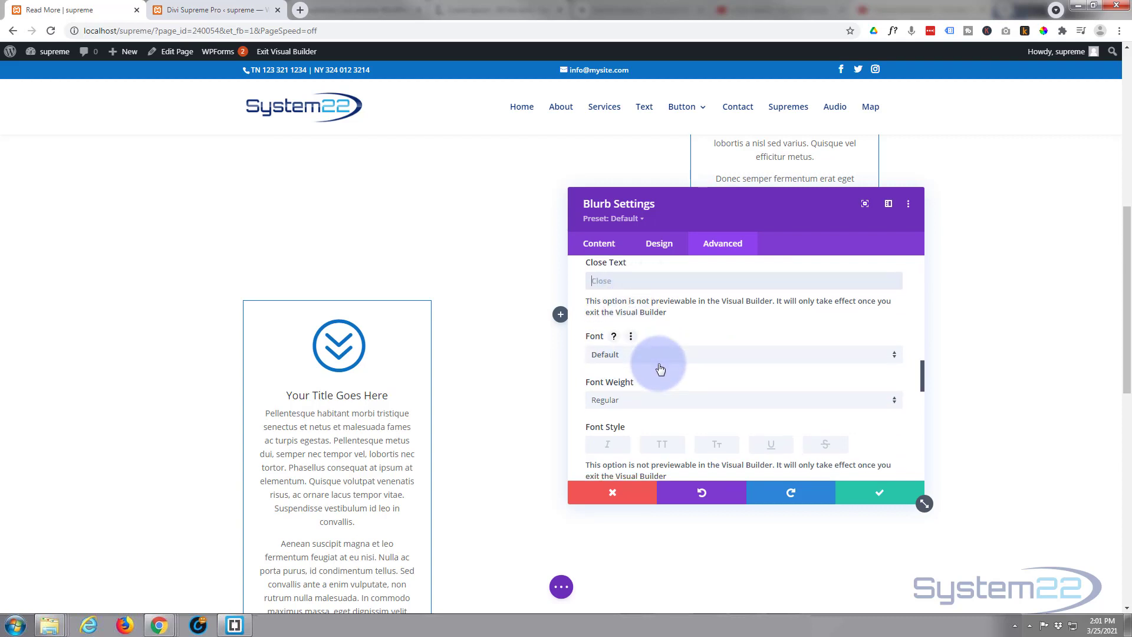
{"action": "scroll", "coordinate": [659, 364], "scroll_direction": "down", "scroll_amount": 3}
{"action": "scroll", "coordinate": [658, 363], "scroll_direction": "down", "scroll_amount": 1}
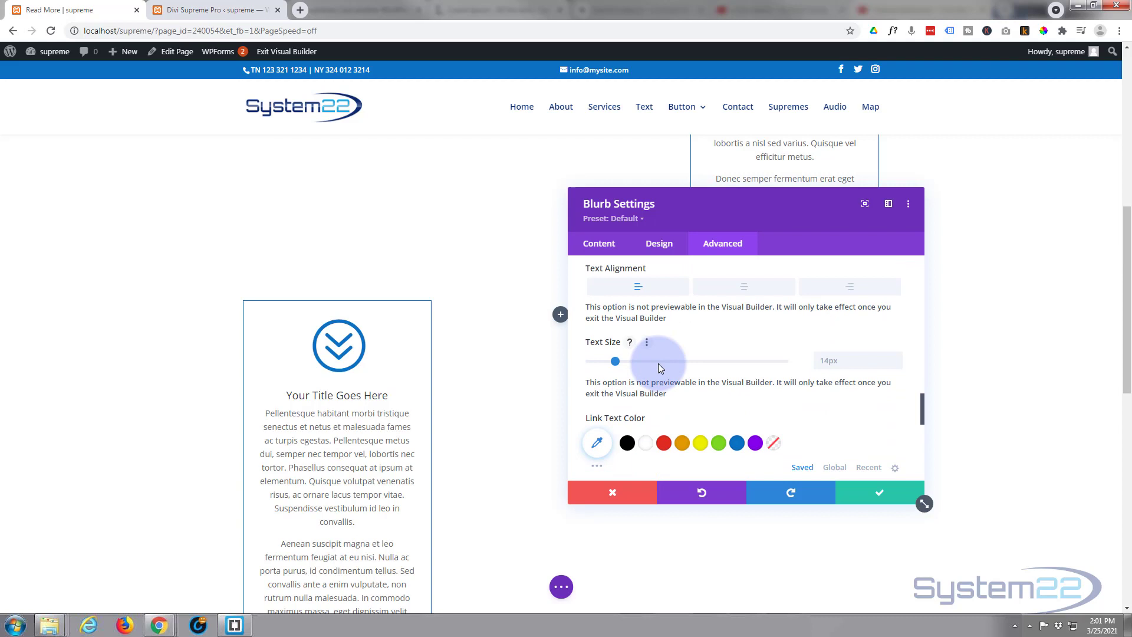
{"action": "scroll", "coordinate": [658, 364], "scroll_direction": "down", "scroll_amount": 1}
{"action": "scroll", "coordinate": [658, 363], "scroll_direction": "down", "scroll_amount": 1}
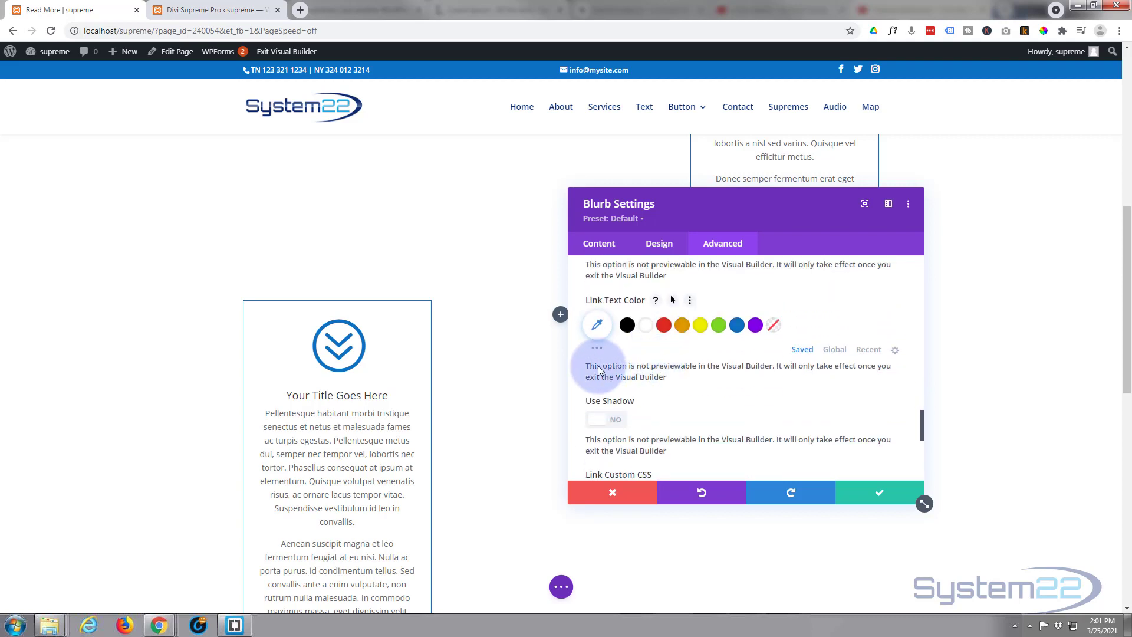
Set the read-more Link Text Color to blue #0c71c3
{"action": "left_click", "coordinate": [736, 325]}
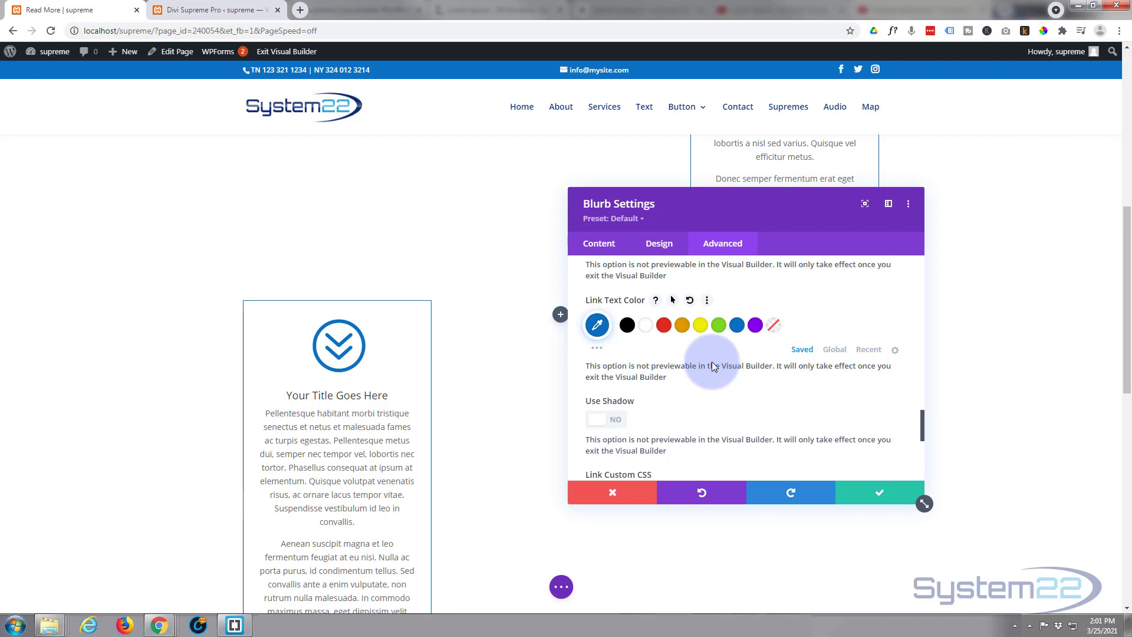
{"action": "scroll", "coordinate": [712, 365], "scroll_direction": "down", "scroll_amount": 1}
{"action": "scroll", "coordinate": [712, 364], "scroll_direction": "down", "scroll_amount": 1}
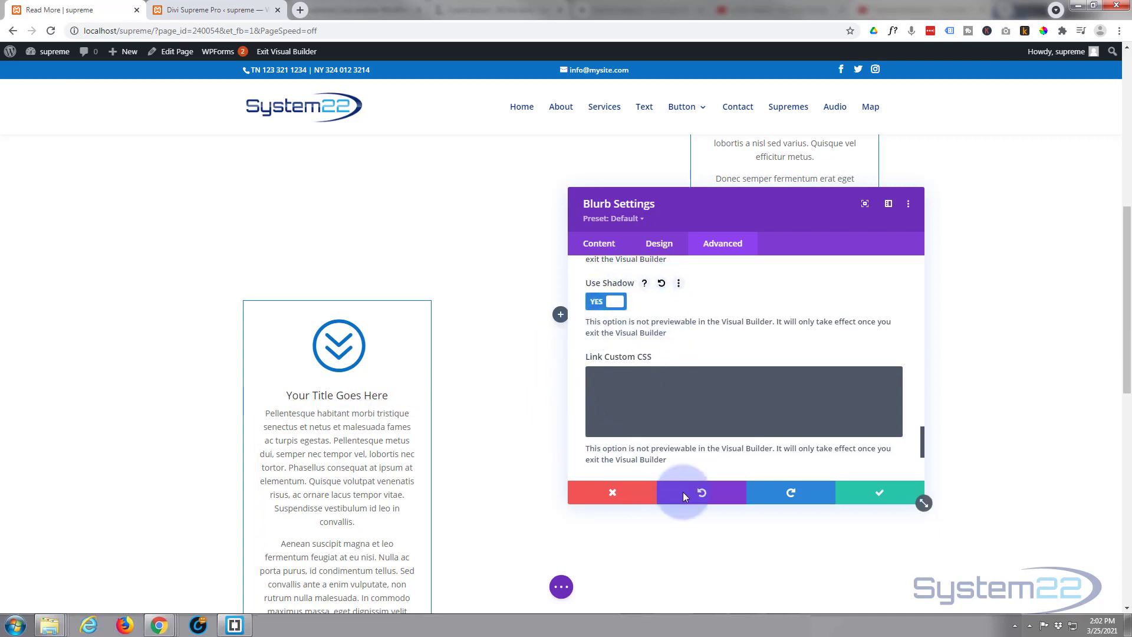
{"action": "scroll", "coordinate": [760, 506], "scroll_direction": "down", "scroll_amount": 1}
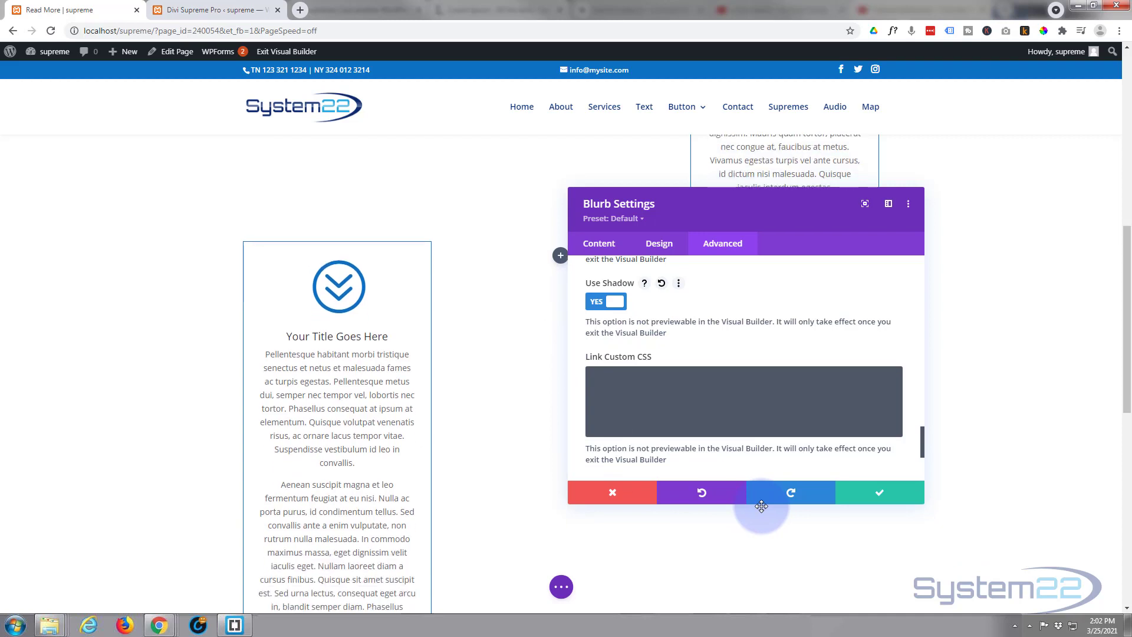
Save the blurb, duplicate it to fill the row, and bring up the middle copy's settings
{"action": "left_click", "coordinate": [876, 498]}
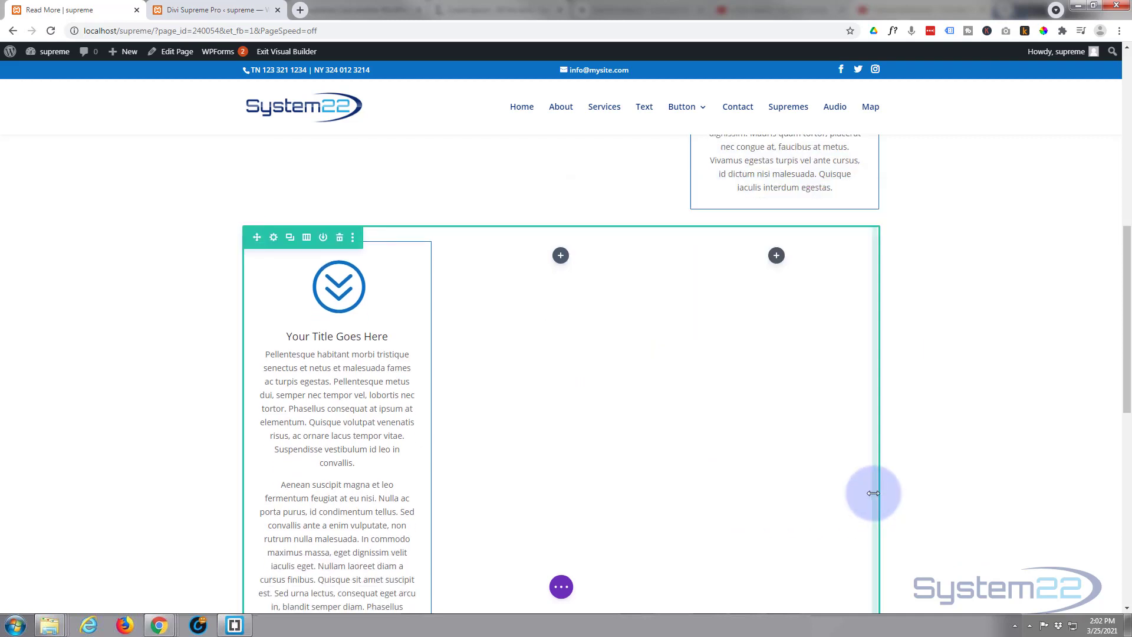
{"action": "left_click", "coordinate": [389, 284]}
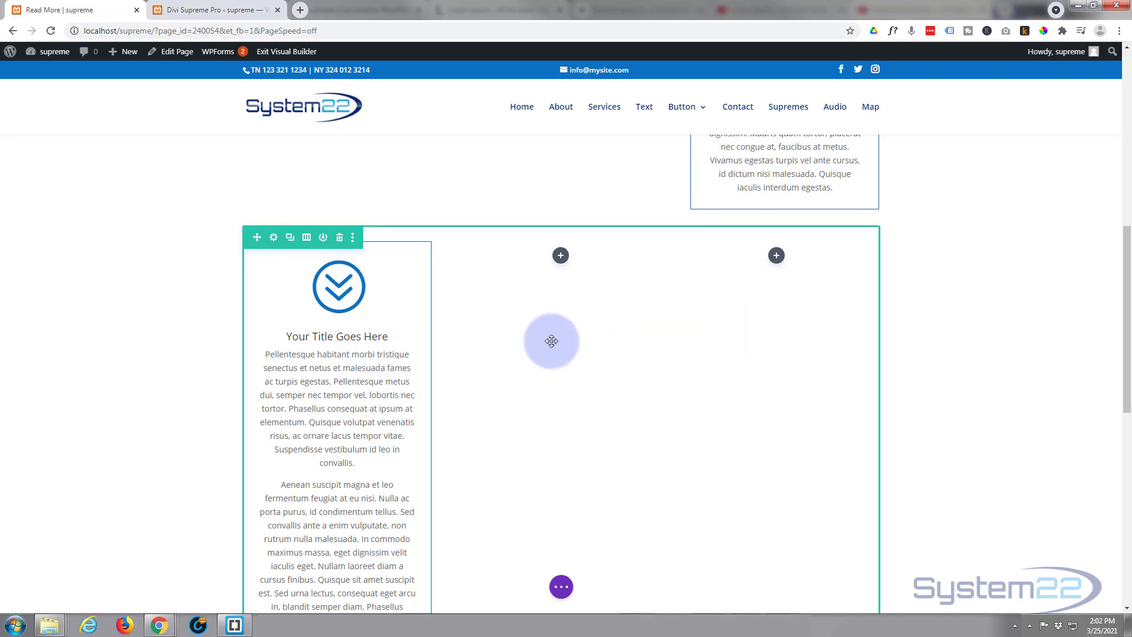
{"action": "mouse_move", "coordinate": [337, 301]}
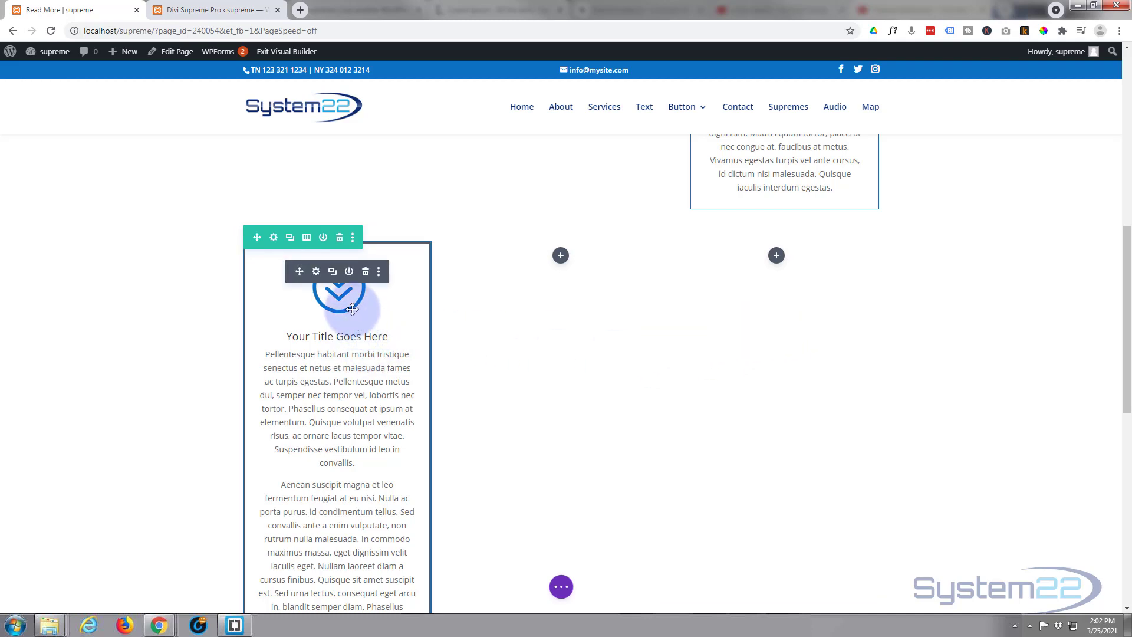
{"action": "left_click", "coordinate": [332, 275]}
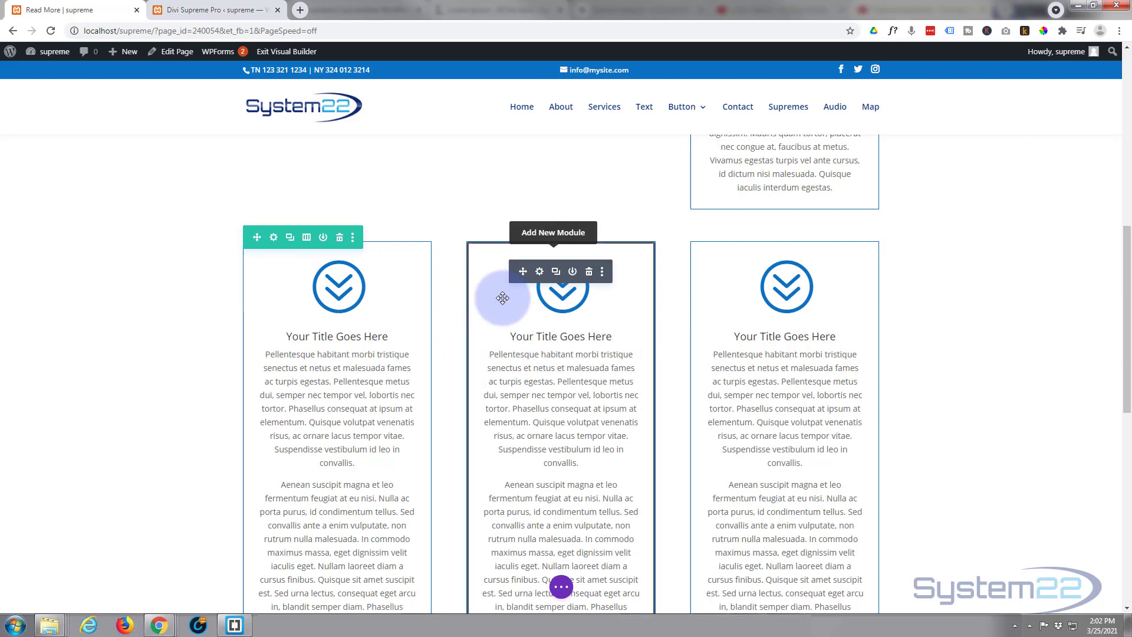
{"action": "scroll", "coordinate": [500, 298], "scroll_direction": "down", "scroll_amount": 1}
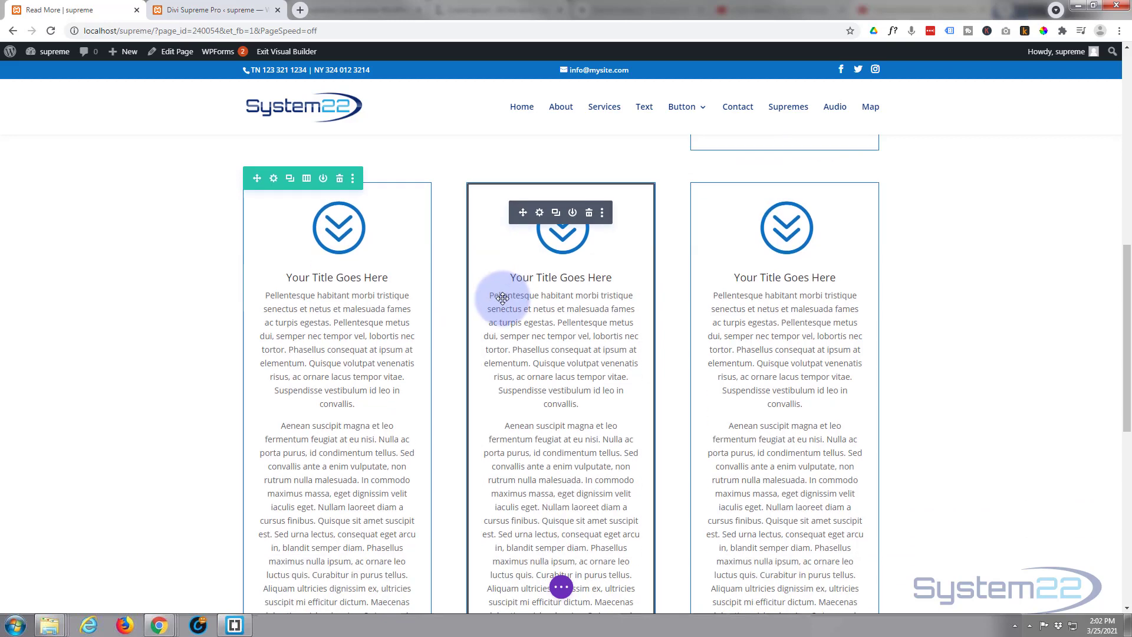
{"action": "left_click", "coordinate": [540, 213]}
{"action": "scroll", "coordinate": [657, 331], "scroll_direction": "down", "scroll_amount": 3}
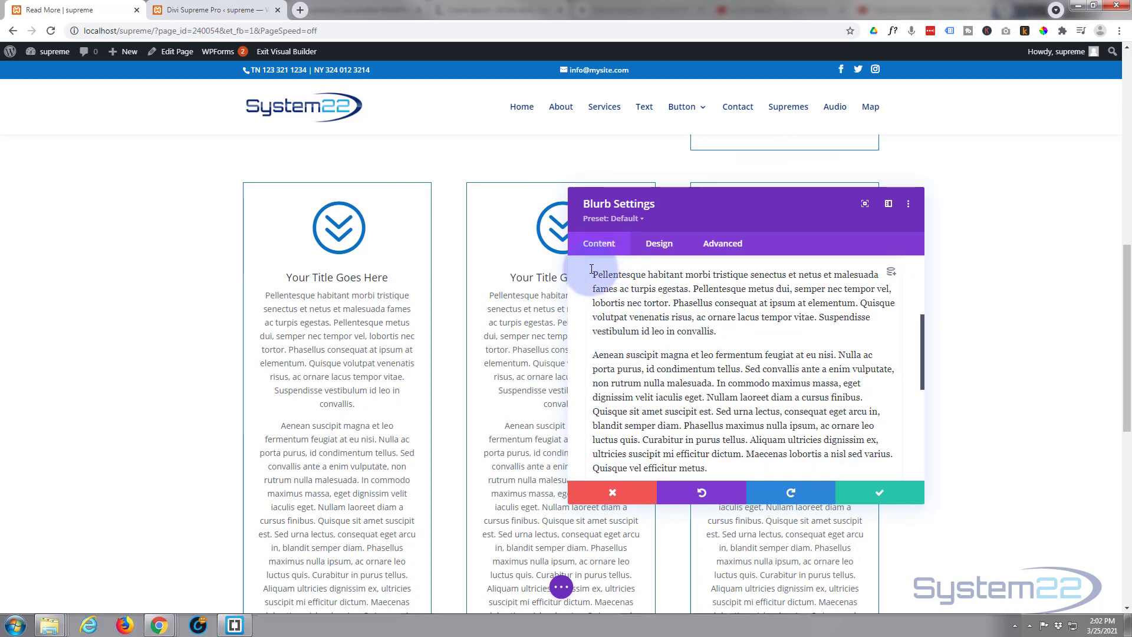
Delete the first body paragraph from the middle blurb and save it
{"action": "mouse_move", "coordinate": [591, 269]}
{"action": "left_mouse_down"}
{"action": "mouse_move", "coordinate": [758, 328]}
{"action": "mouse_move", "coordinate": [857, 333]}
{"action": "left_mouse_up"}
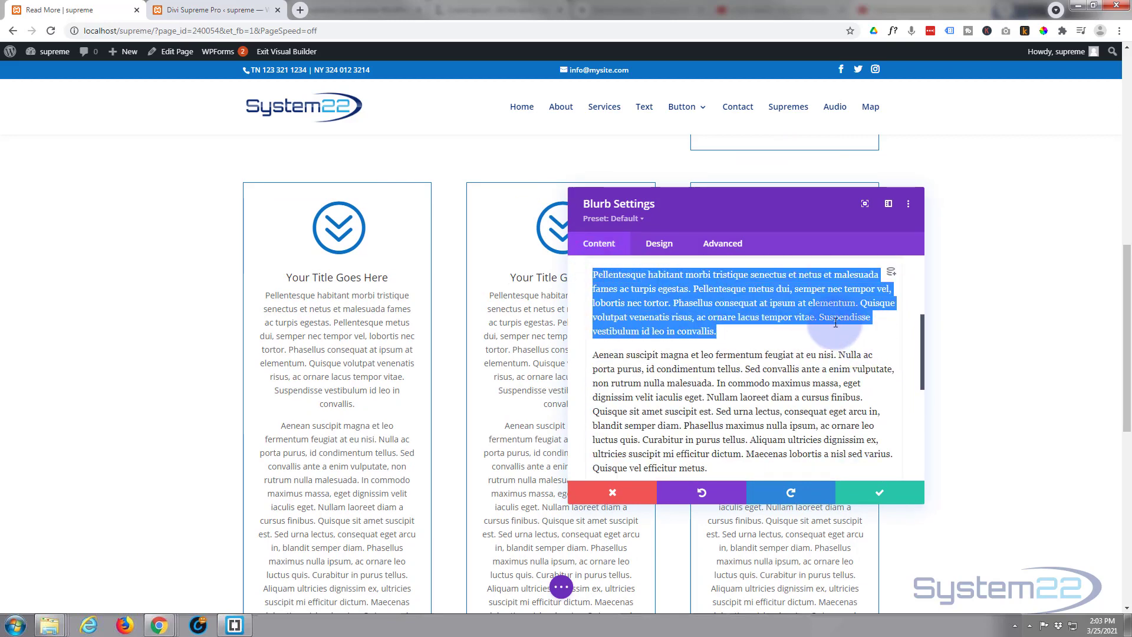
{"action": "key", "text": "BackSpace"}
{"action": "left_click", "coordinate": [866, 495]}
{"action": "mouse_move", "coordinate": [765, 219]}
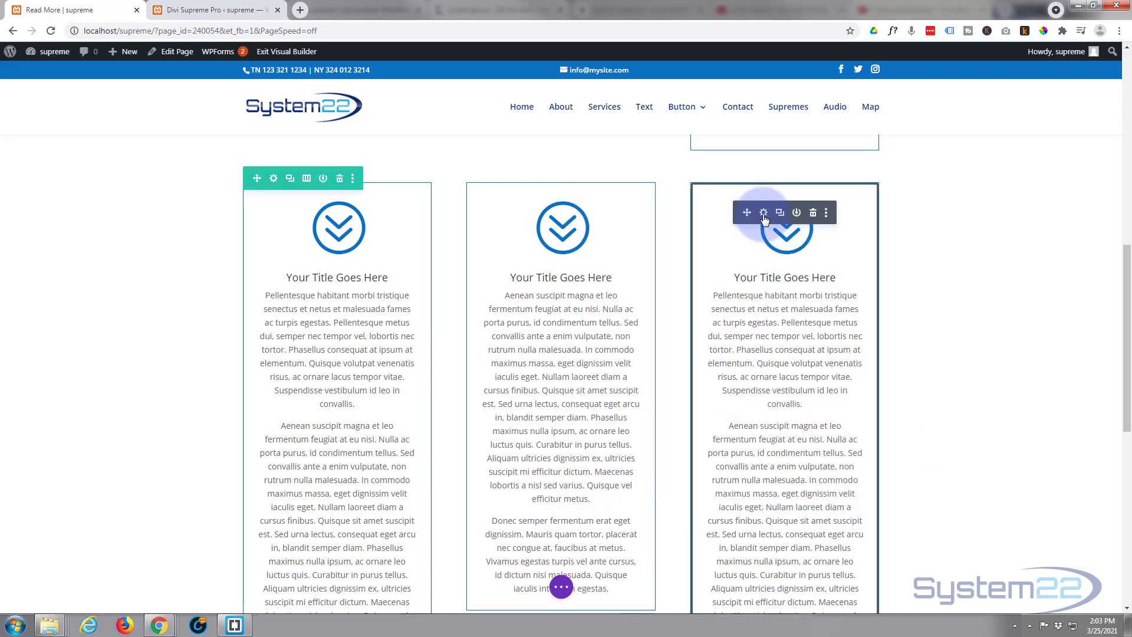
Delete the second body paragraph from the third blurb and save it
{"action": "left_click", "coordinate": [763, 214]}
{"action": "scroll", "coordinate": [687, 316], "scroll_direction": "down", "scroll_amount": 3}
{"action": "scroll", "coordinate": [688, 316], "scroll_direction": "down", "scroll_amount": 2}
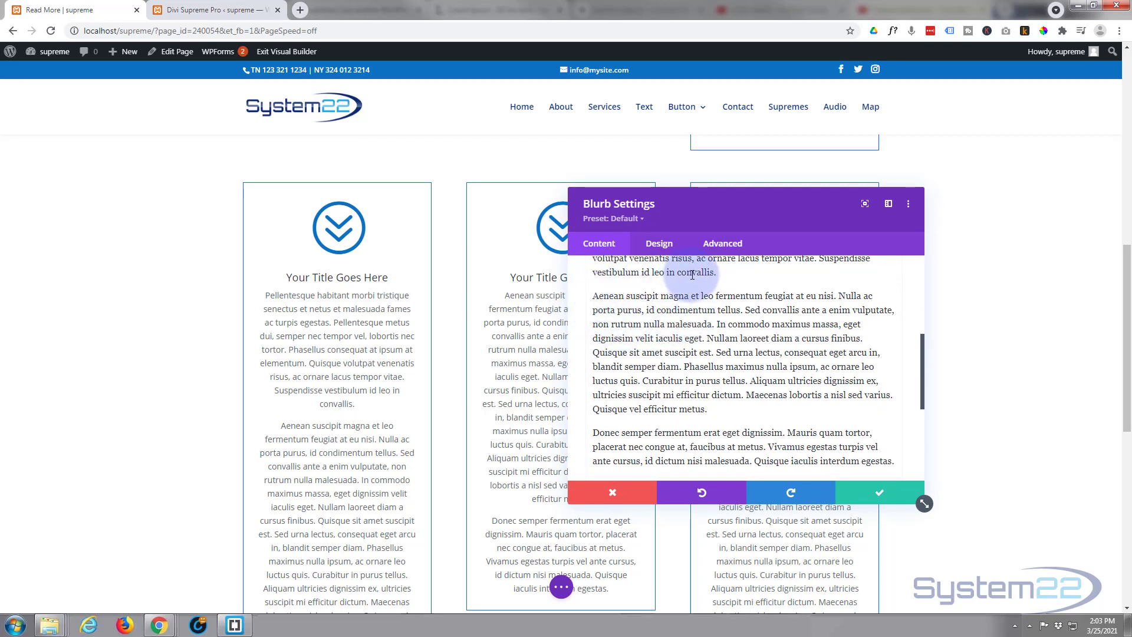
{"action": "left_click_drag", "start_coordinate": [718, 271], "coordinate": [792, 409]}
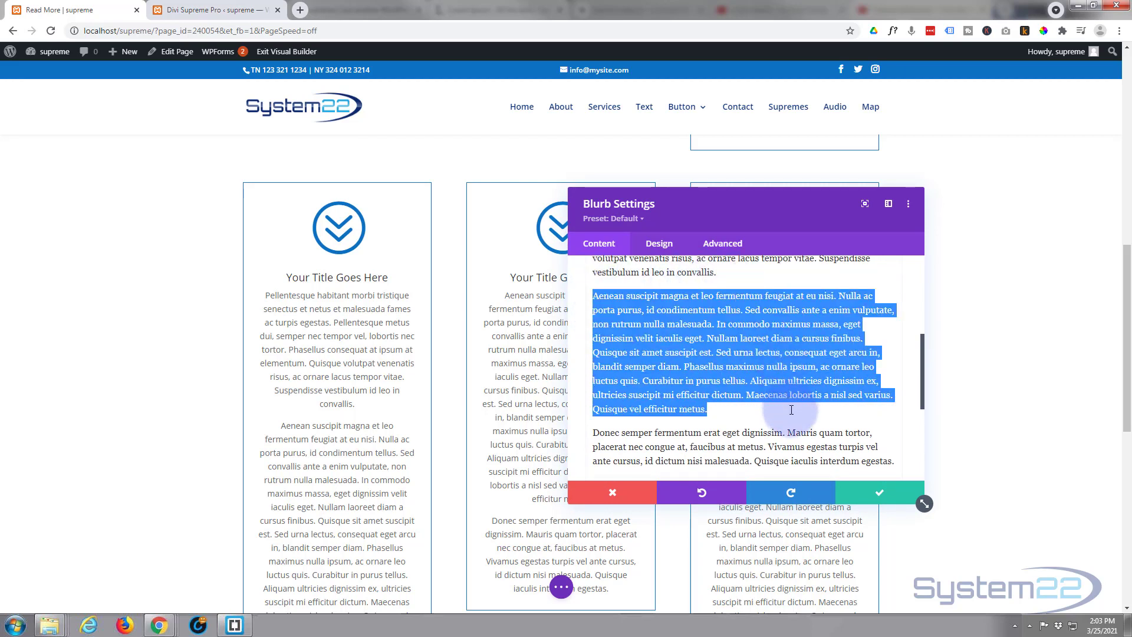
{"action": "key", "text": "BackSpace"}
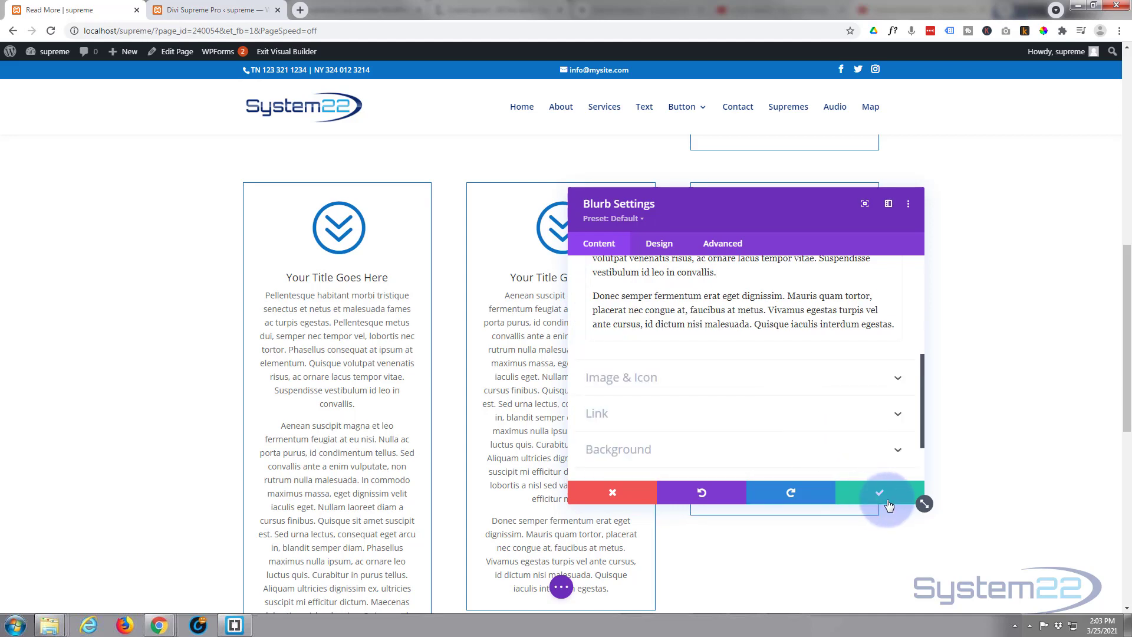
{"action": "left_click", "coordinate": [879, 494]}
{"action": "scroll", "coordinate": [751, 420], "scroll_direction": "down", "scroll_amount": 2}
{"action": "mouse_move", "coordinate": [784, 265]}
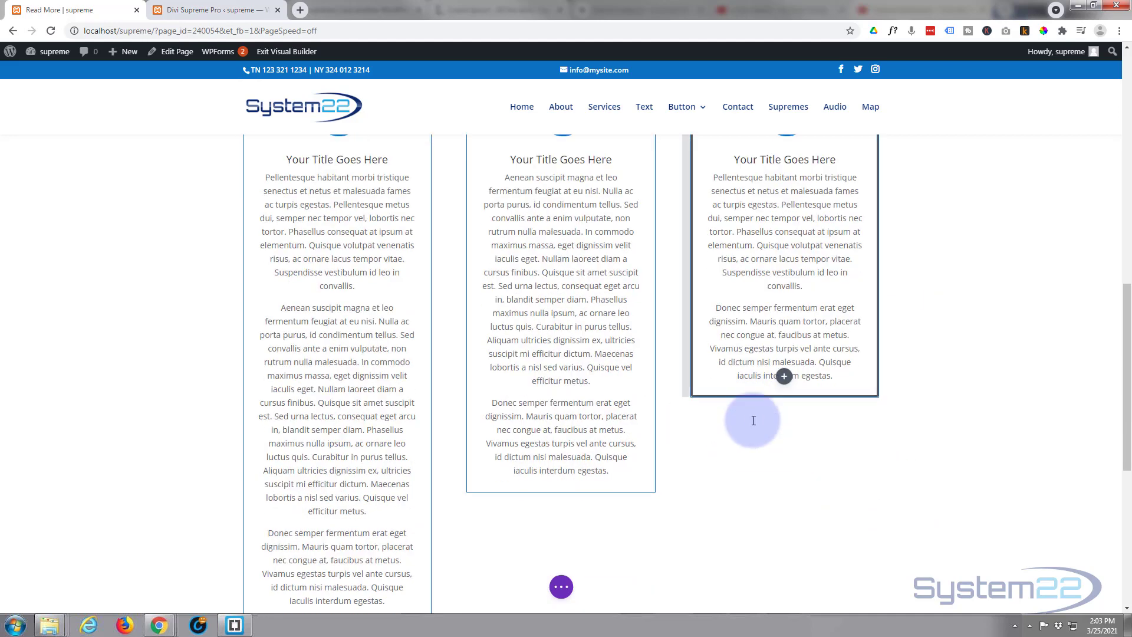
{"action": "scroll", "coordinate": [751, 420], "scroll_direction": "down", "scroll_amount": 2}
{"action": "scroll", "coordinate": [753, 420], "scroll_direction": "up", "scroll_amount": 1}
{"action": "scroll", "coordinate": [752, 420], "scroll_direction": "up", "scroll_amount": 2}
{"action": "scroll", "coordinate": [750, 417], "scroll_direction": "up", "scroll_amount": 2}
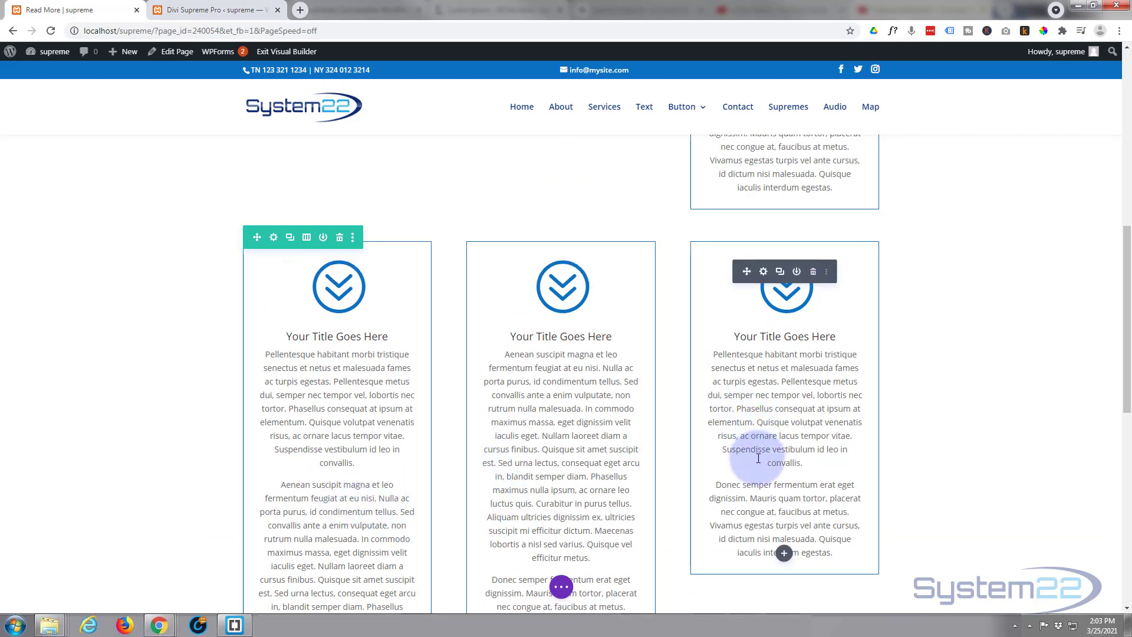
Save the page as a draft and exit the Visual Builder to the live page
{"action": "left_click", "coordinate": [562, 587]}
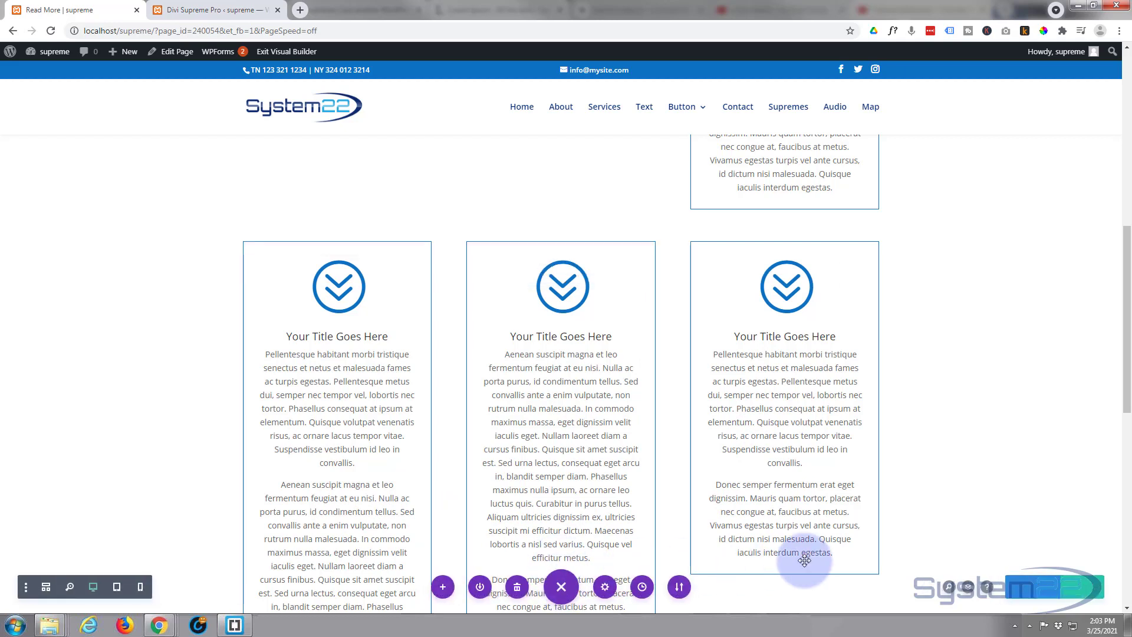
{"action": "left_click", "coordinate": [1026, 586]}
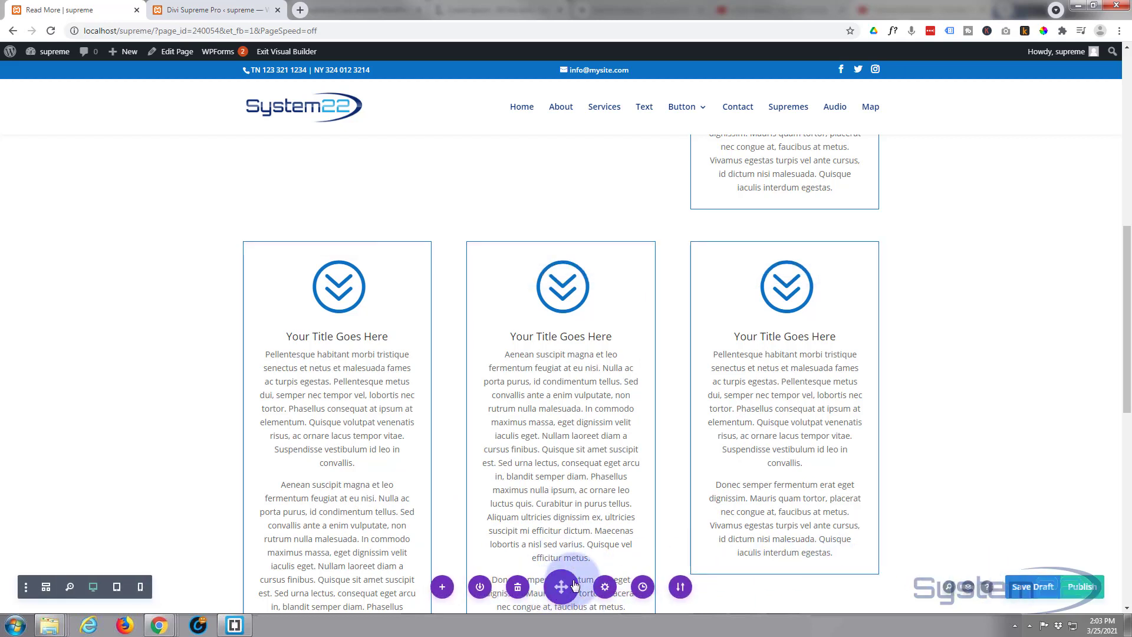
{"action": "left_click", "coordinate": [1046, 591]}
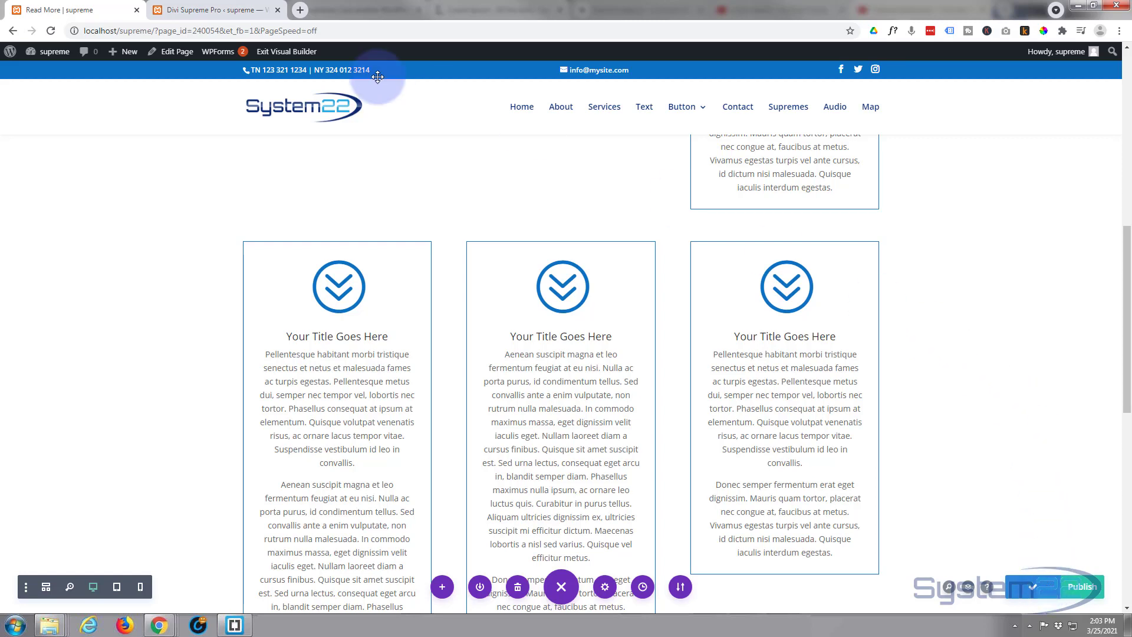
{"action": "left_click", "coordinate": [269, 58]}
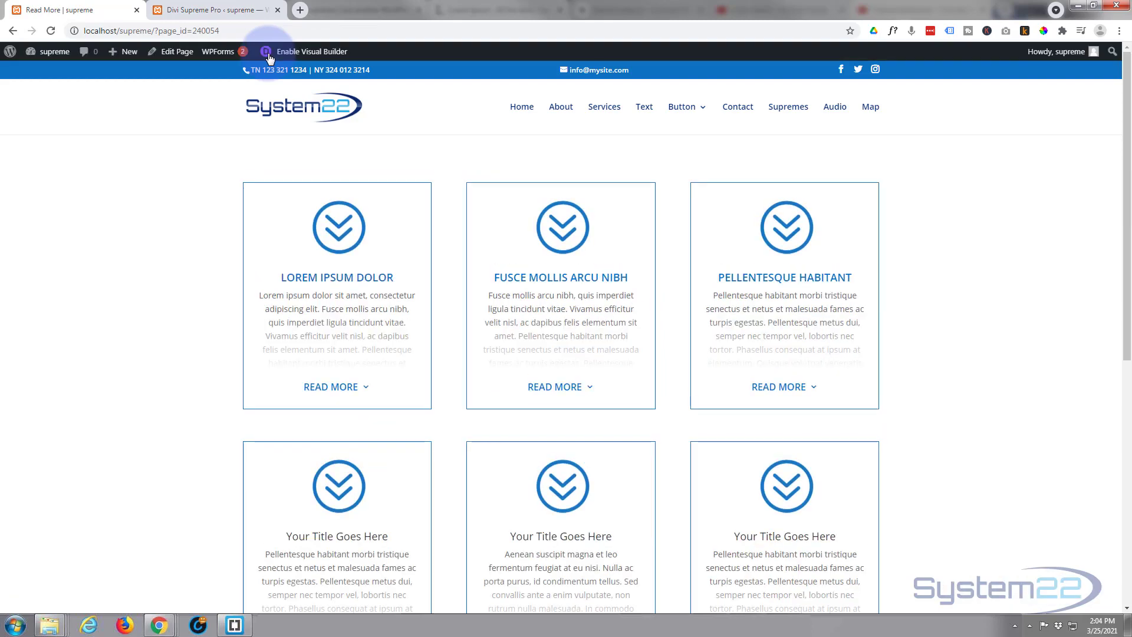
{"action": "scroll", "coordinate": [164, 211], "scroll_direction": "down", "scroll_amount": 1}
{"action": "scroll", "coordinate": [163, 211], "scroll_direction": "down", "scroll_amount": 1}
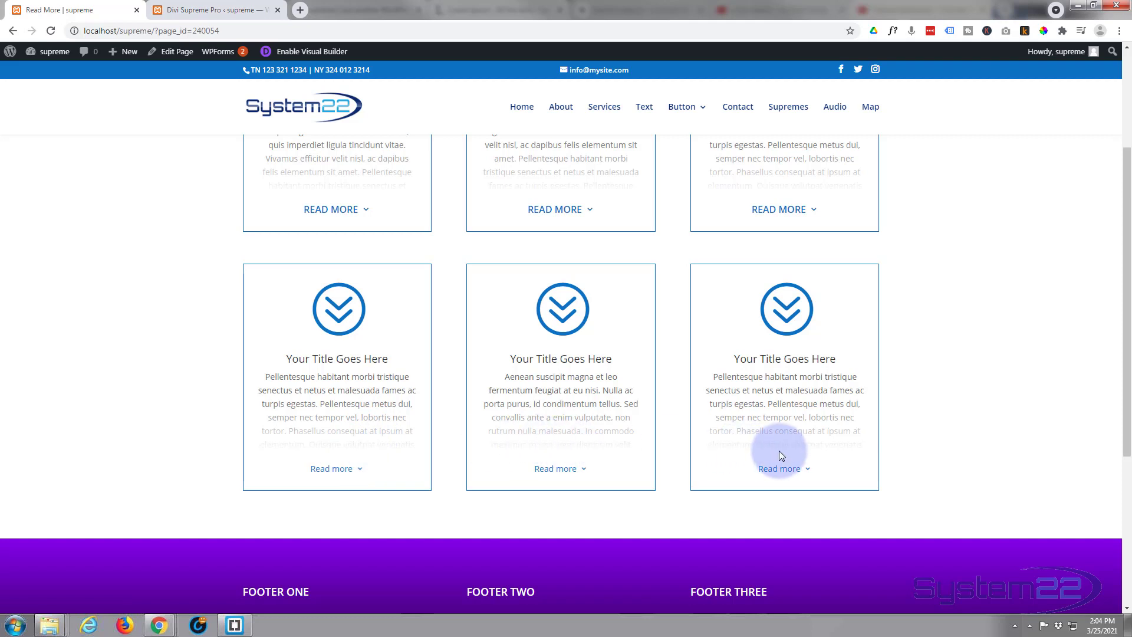
{"action": "left_click", "coordinate": [331, 468]}
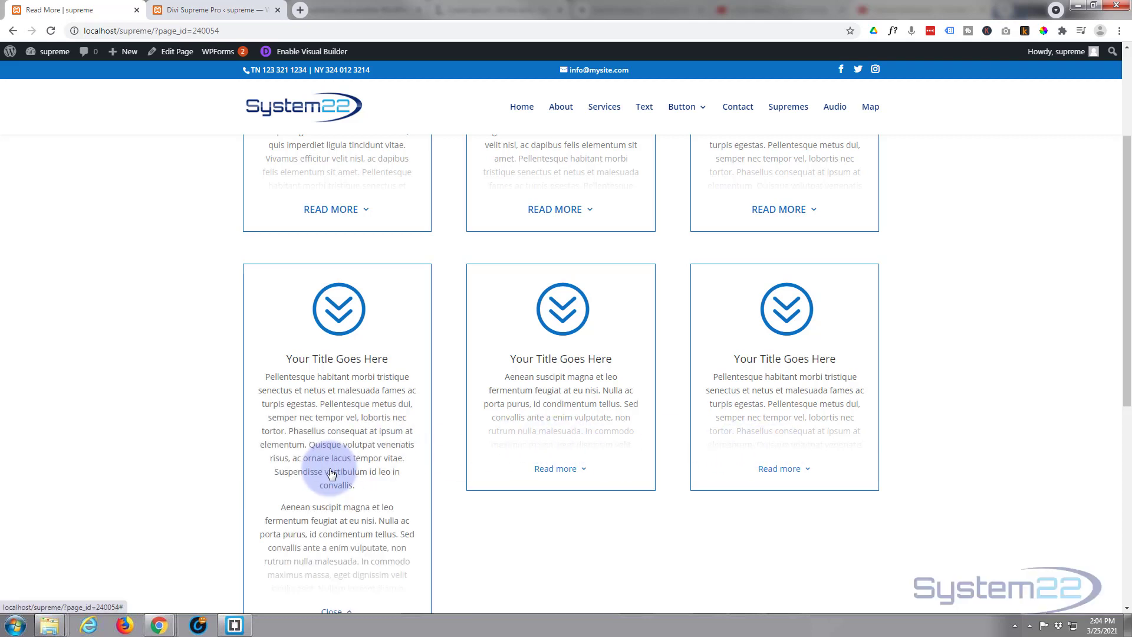
{"action": "scroll", "coordinate": [335, 464], "scroll_direction": "down", "scroll_amount": 2}
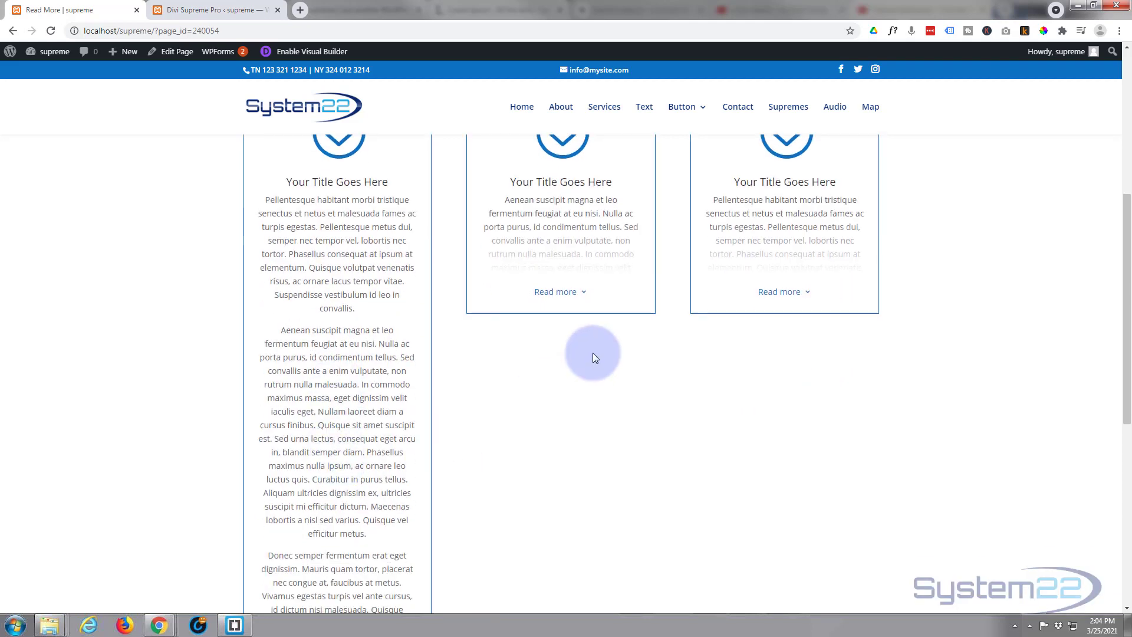
{"action": "left_click", "coordinate": [557, 293]}
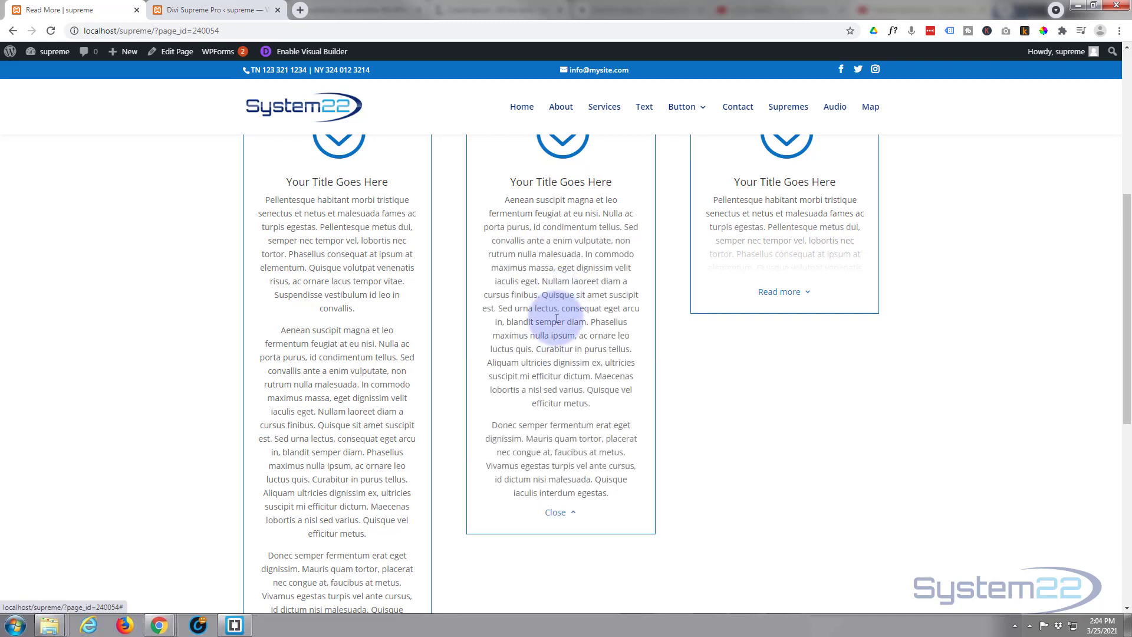
{"action": "left_click", "coordinate": [779, 294]}
{"action": "scroll", "coordinate": [379, 384], "scroll_direction": "down", "scroll_amount": 2}
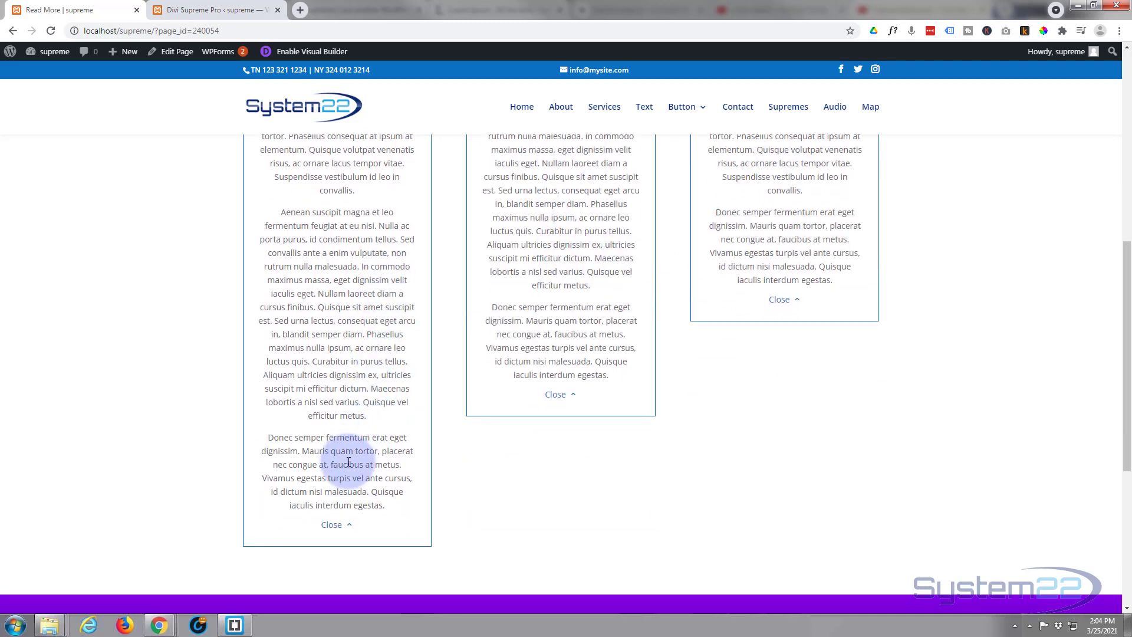
{"action": "left_click", "coordinate": [329, 524]}
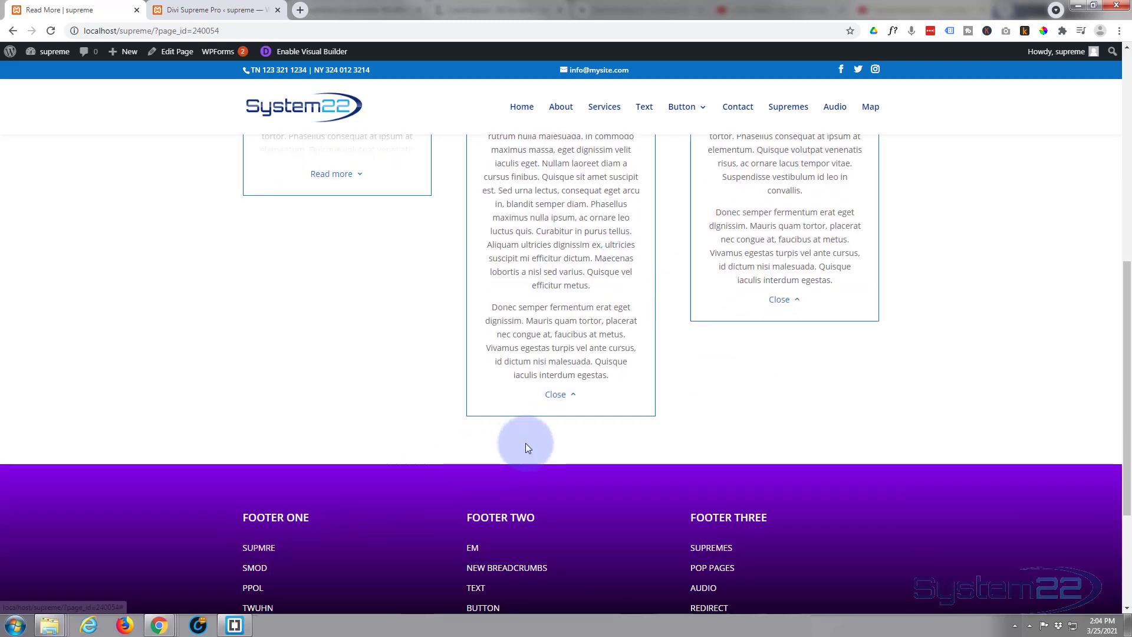
{"action": "left_click", "coordinate": [559, 397]}
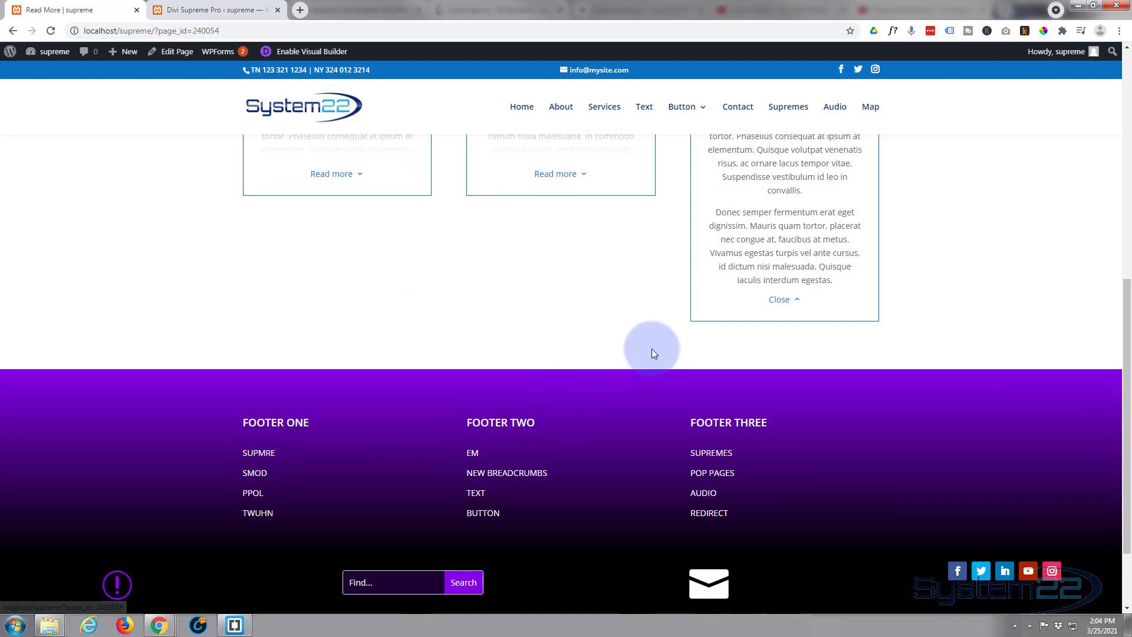
{"action": "left_click", "coordinate": [784, 300]}
{"action": "scroll", "coordinate": [208, 355], "scroll_direction": "up", "scroll_amount": 2}
{"action": "scroll", "coordinate": [209, 356], "scroll_direction": "up", "scroll_amount": 2}
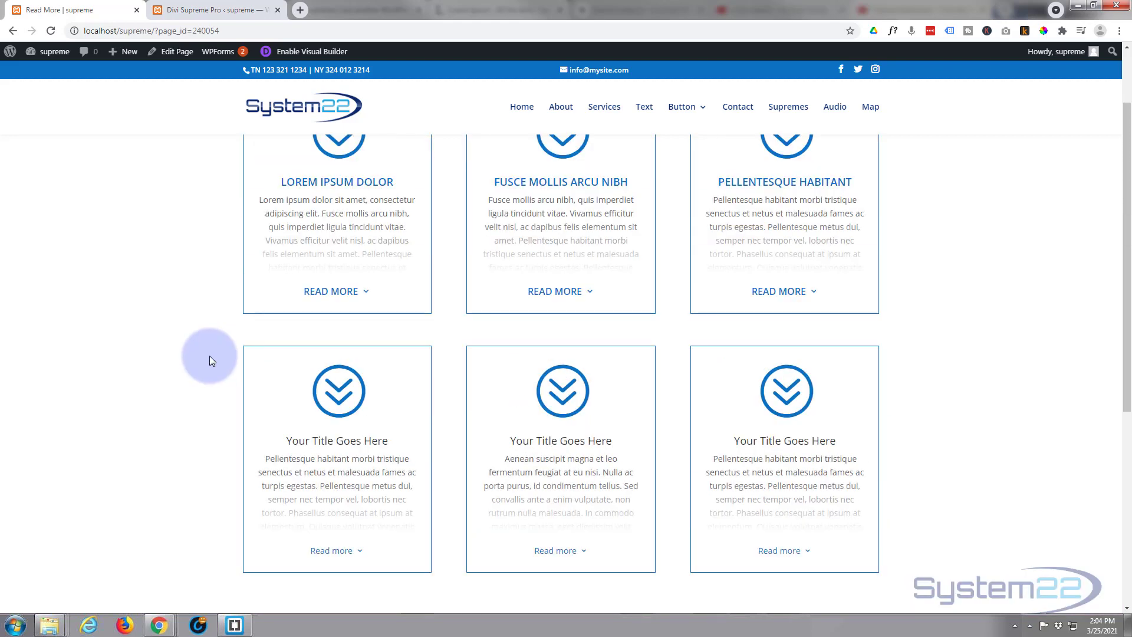
{"action": "scroll", "coordinate": [209, 356], "scroll_direction": "up", "scroll_amount": 2}
{"action": "scroll", "coordinate": [210, 359], "scroll_direction": "down", "scroll_amount": 1}
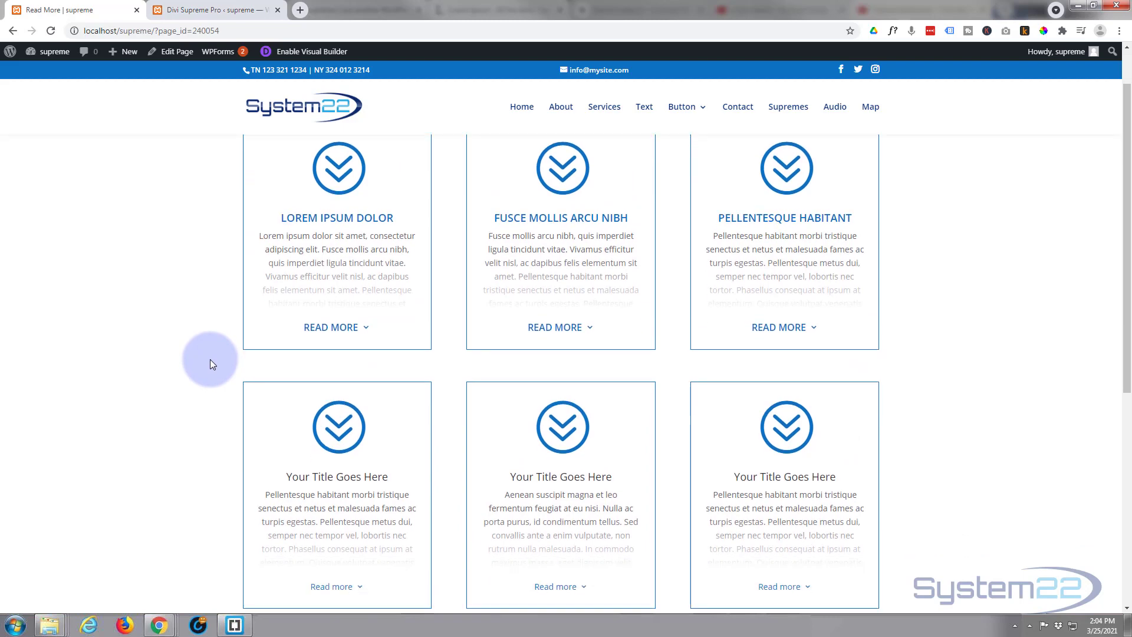
{"action": "scroll", "coordinate": [210, 359], "scroll_direction": "up", "scroll_amount": 1}
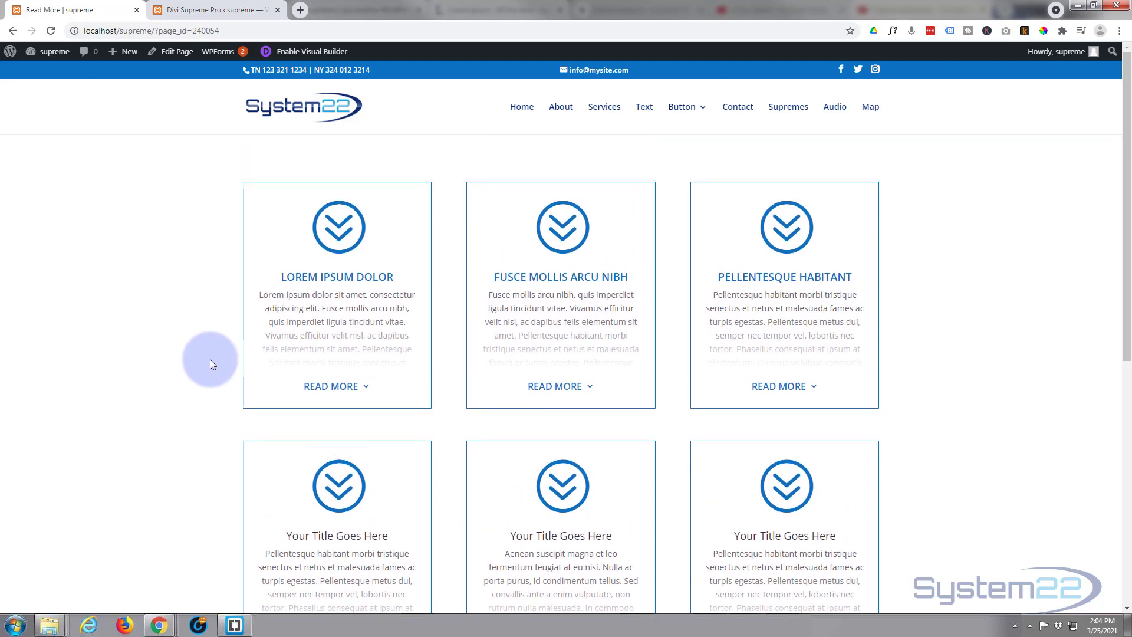
{"action": "left_click", "coordinate": [211, 10]}
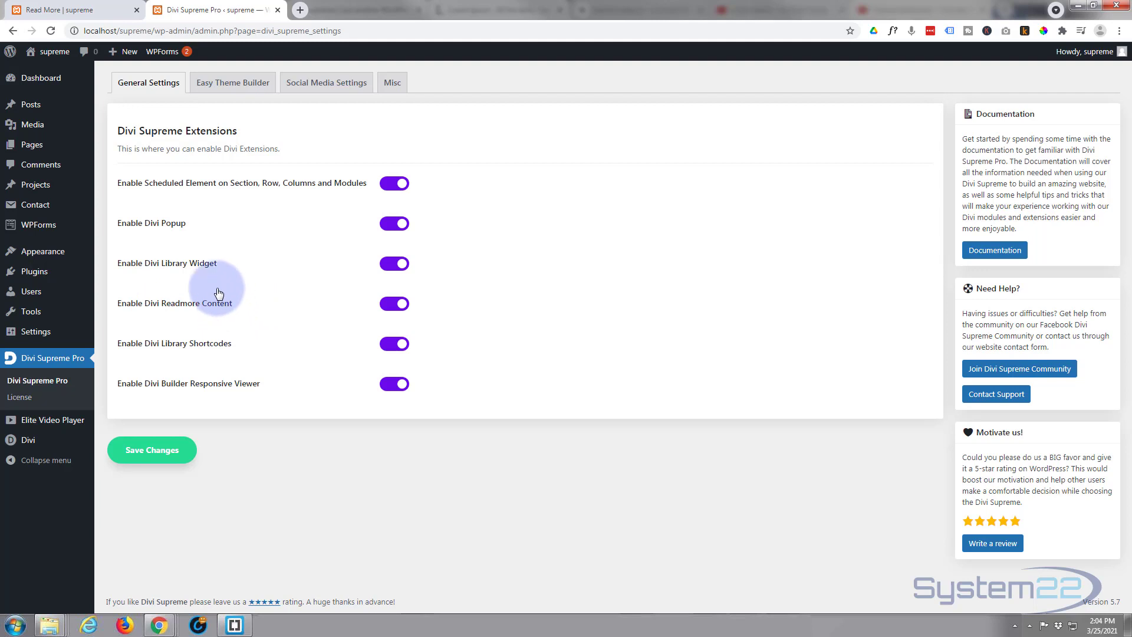
{"action": "left_click", "coordinate": [81, 13]}
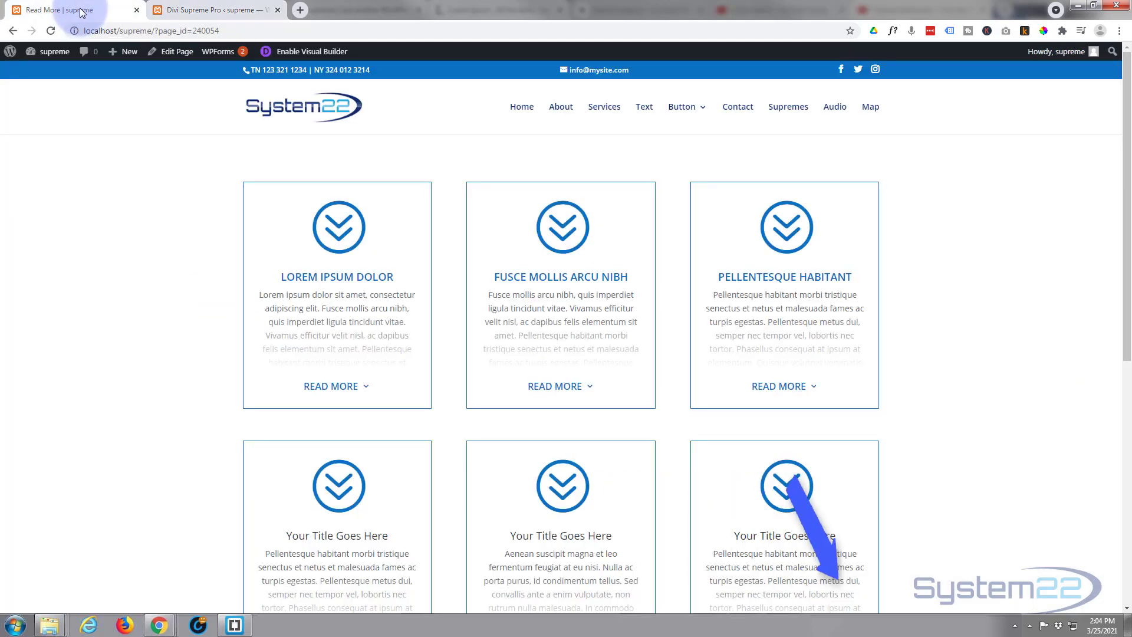